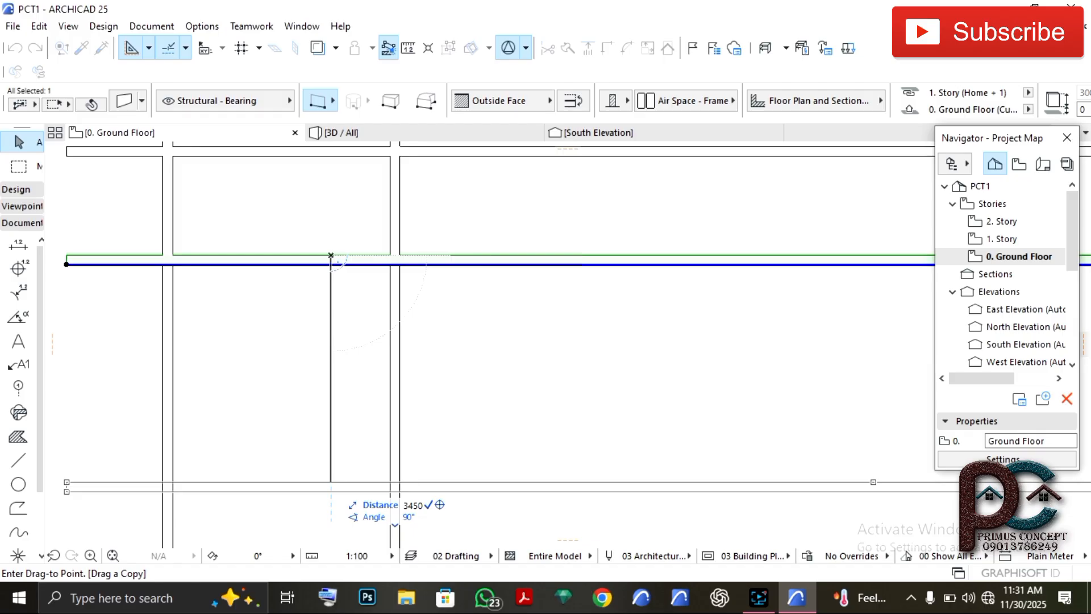
# Finish dragging a copy of the selected horizontal wall downward by a distance of 3450, and clear the selection
pyautogui.press('Return')
pyautogui.scroll(-3, 337, 446)
pyautogui.moveTo(342, 419); pyautogui.dragTo(345, 455, button='middle')
pyautogui.scroll(3, 345, 383)
pyautogui.scroll(-3, 342, 386)
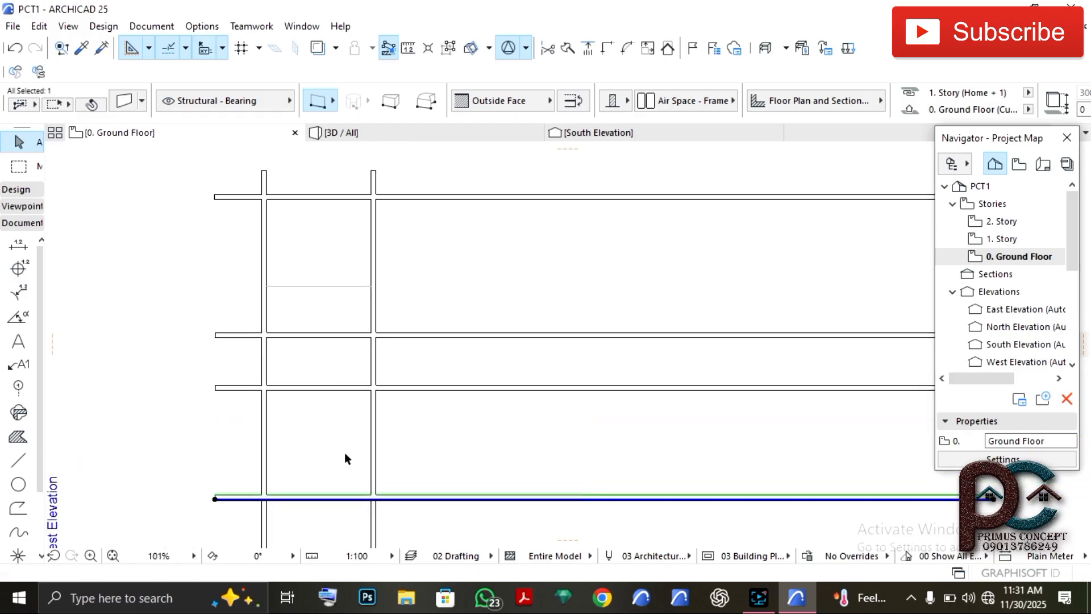
pyautogui.click(301, 449)
pyautogui.scroll(2, 384, 427)
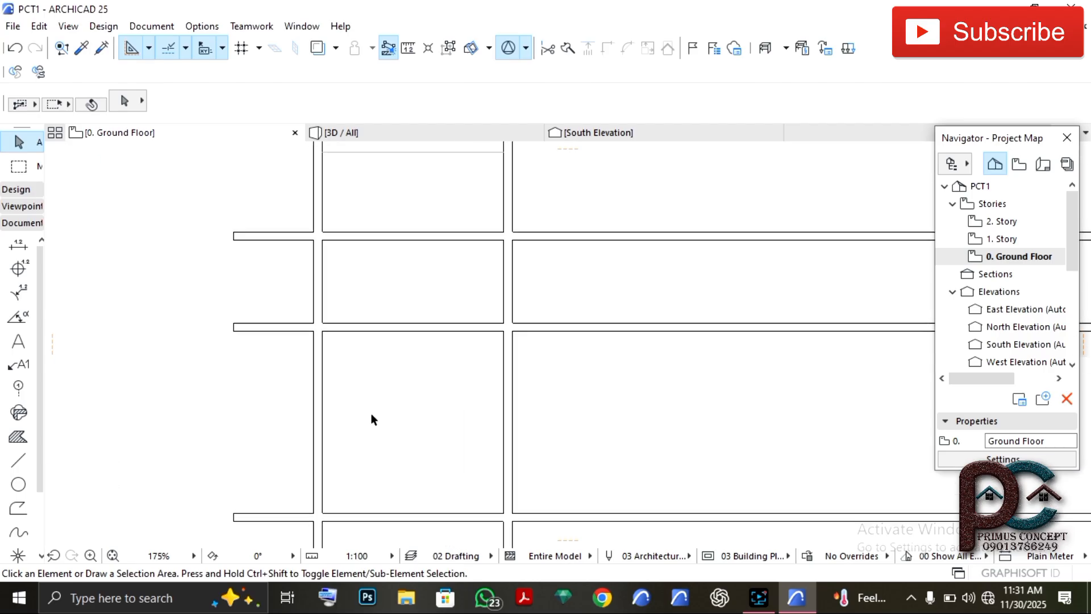
pyautogui.scroll(-4, 371, 419)
pyautogui.scroll(4, 343, 423)
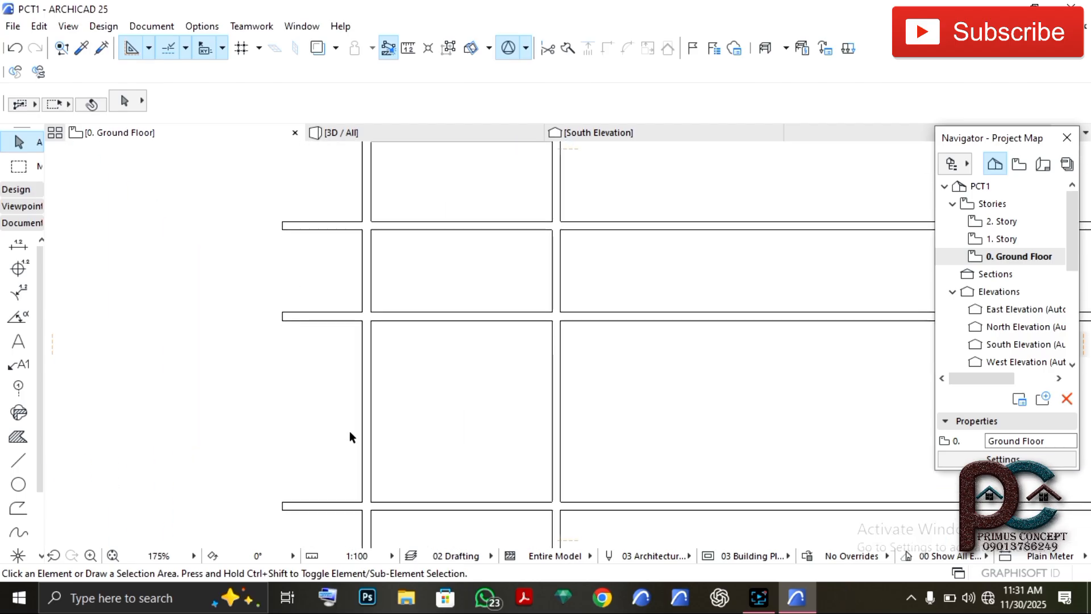
pyautogui.moveTo(365, 435); pyautogui.dragTo(364, 407, button='middle')
pyautogui.scroll(-1, 368, 412)
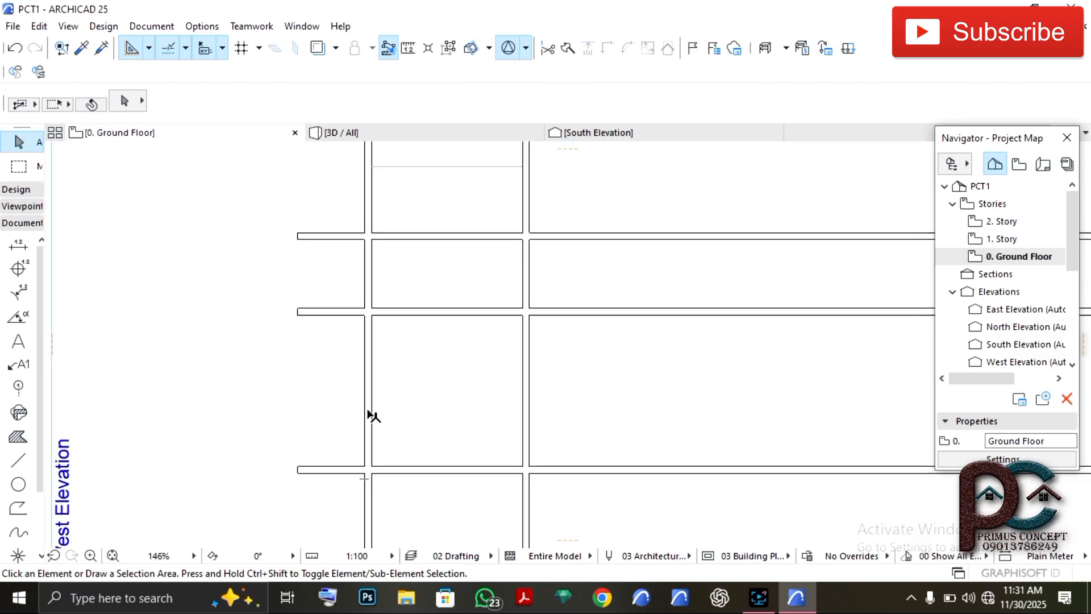
pyautogui.scroll(-4, 401, 422)
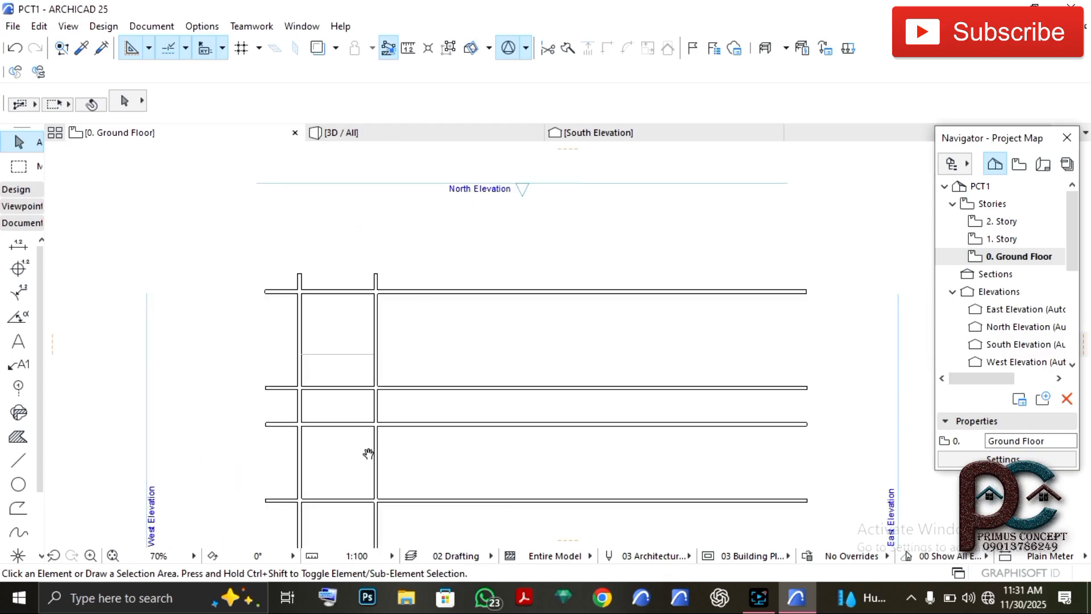
pyautogui.scroll(5, 370, 452)
pyautogui.scroll(-4, 392, 441)
pyautogui.scroll(3, 392, 432)
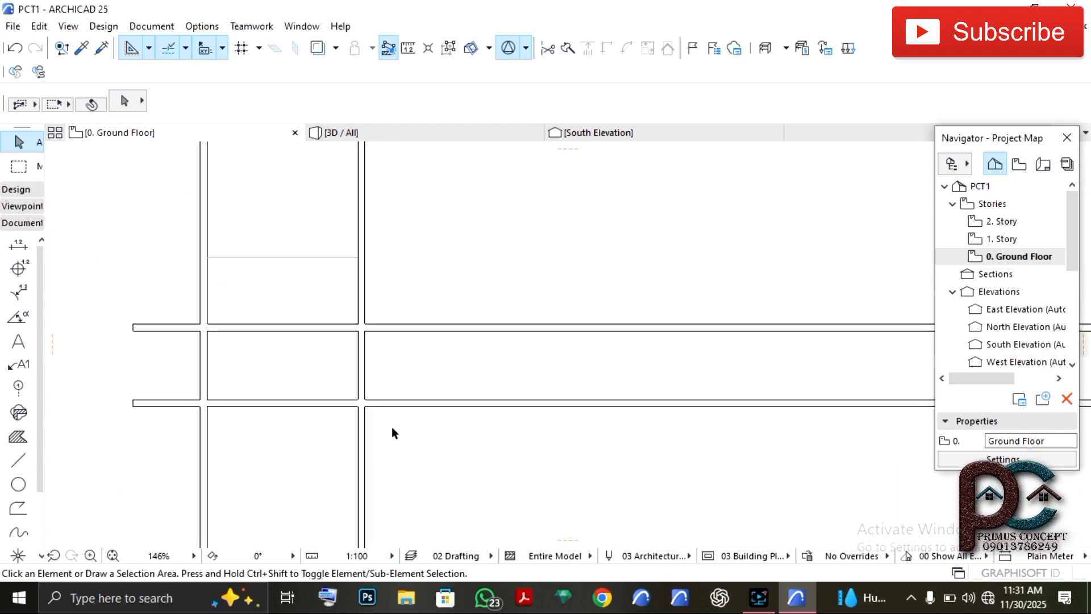
pyautogui.scroll(-4, 392, 443)
pyautogui.scroll(3, 387, 446)
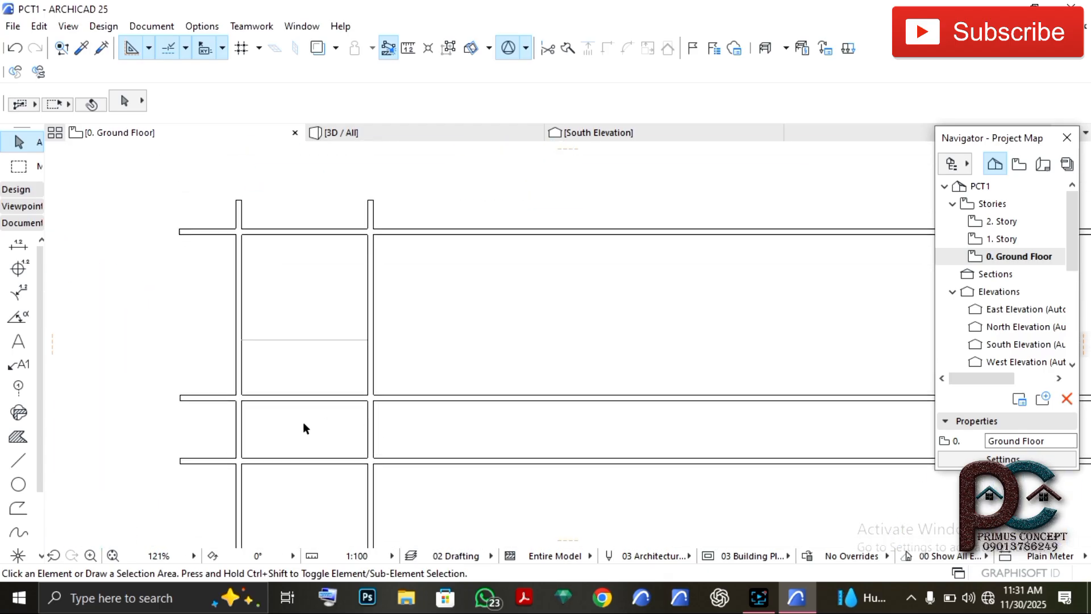
pyautogui.scroll(-3, 409, 397)
pyautogui.scroll(3, 419, 385)
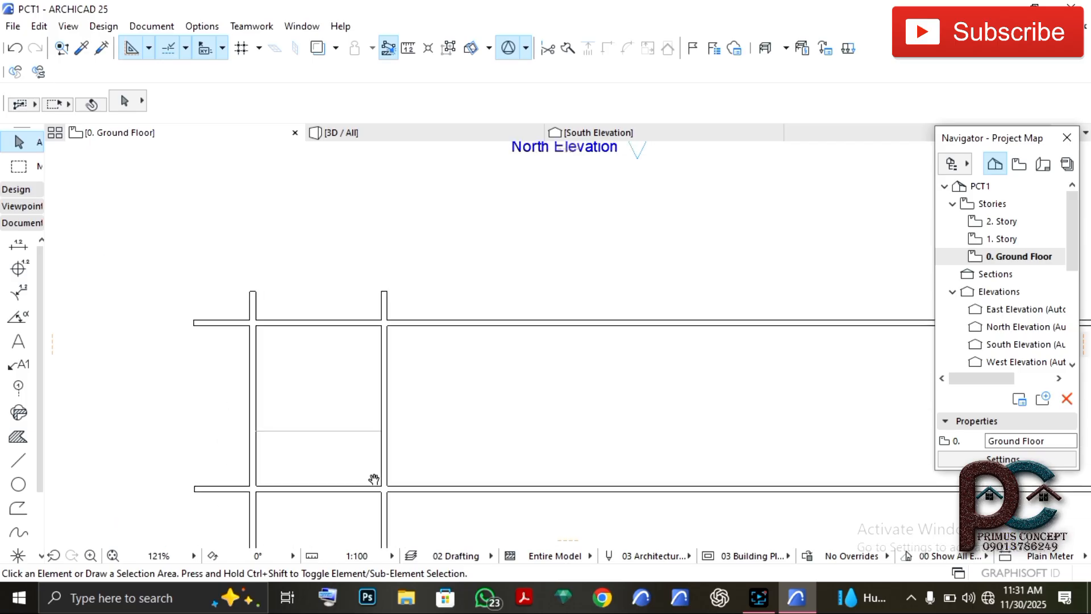
# Drag a copy of the second vertical wall a distance of 1350 to its right, and clear the selection
pyautogui.click(388, 443)
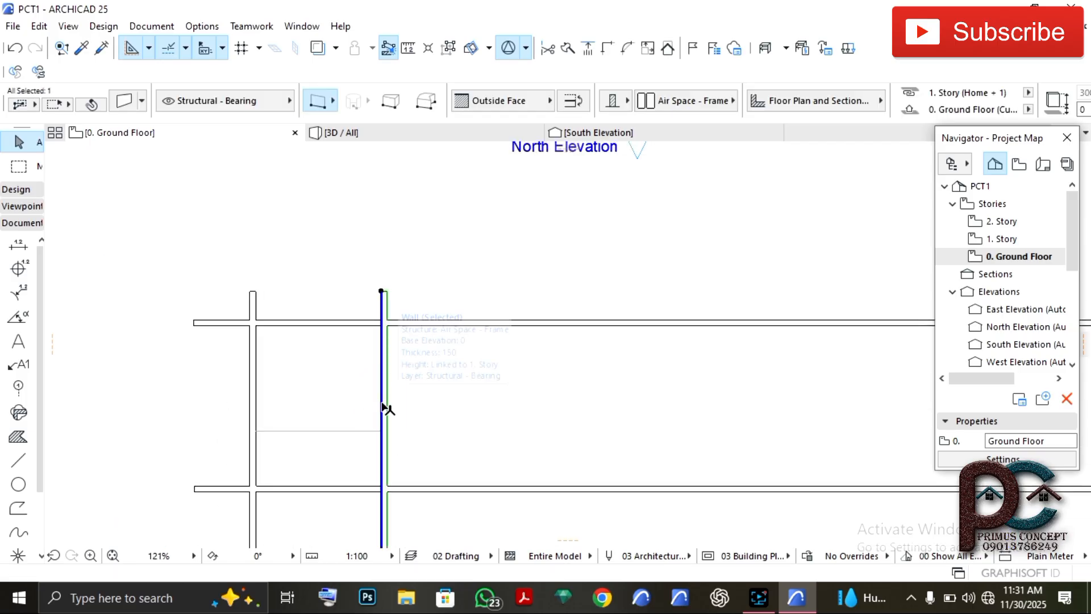
pyautogui.hotkey('ctrl', 'shift', 'd')
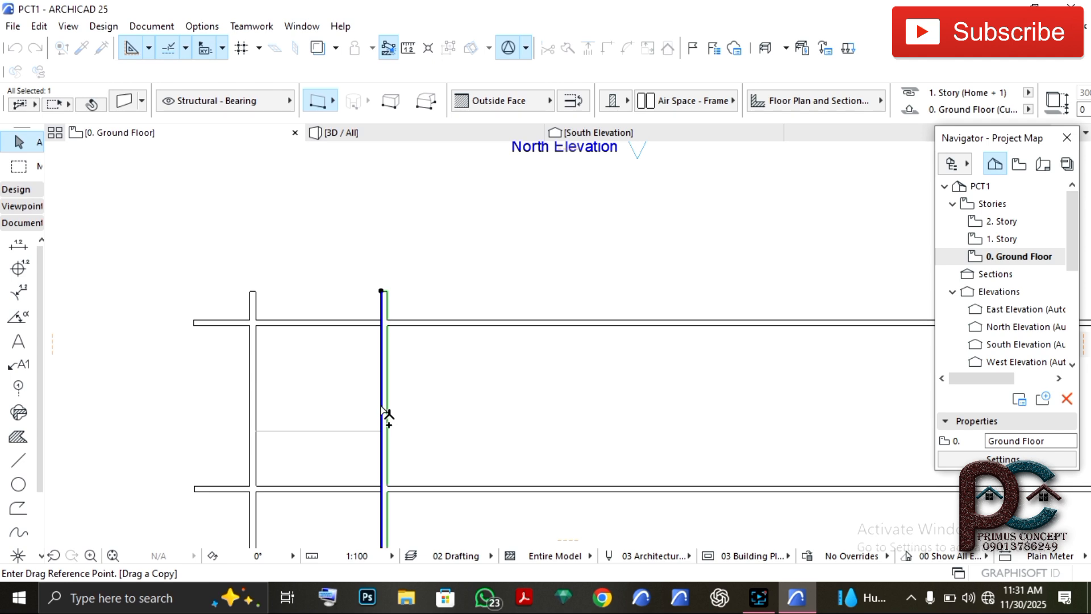
pyautogui.click(381, 406)
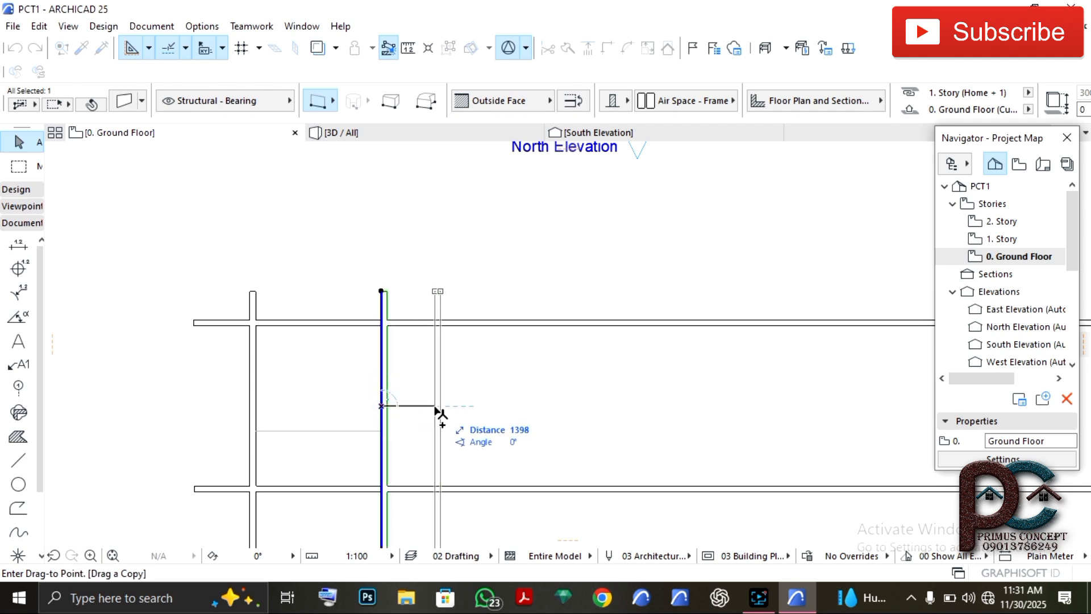
pyautogui.write('1')
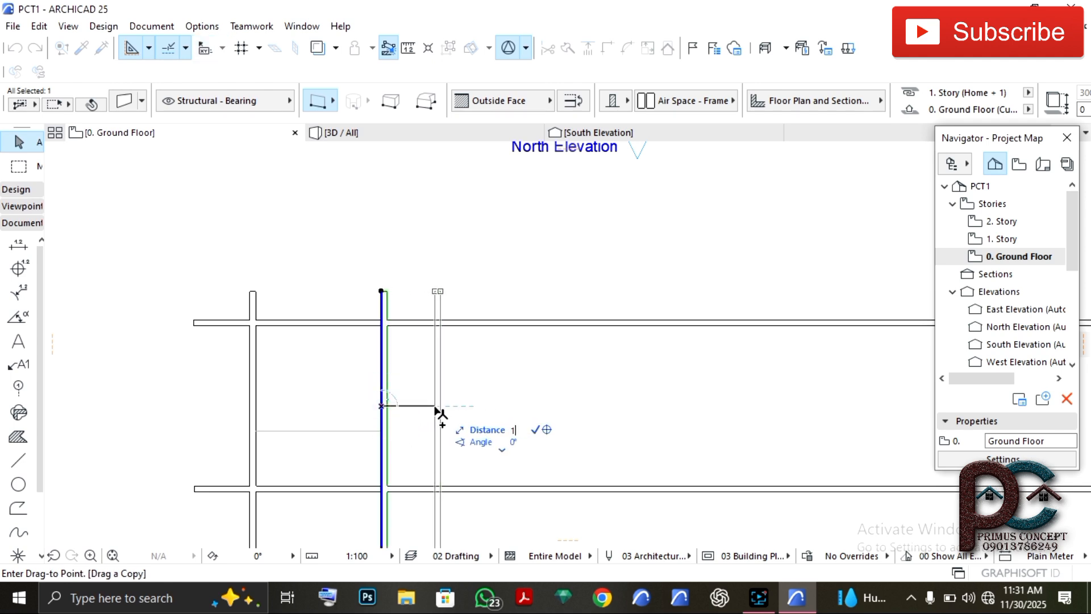
pyautogui.write('350')
pyautogui.press('Return')
pyautogui.click(462, 407)
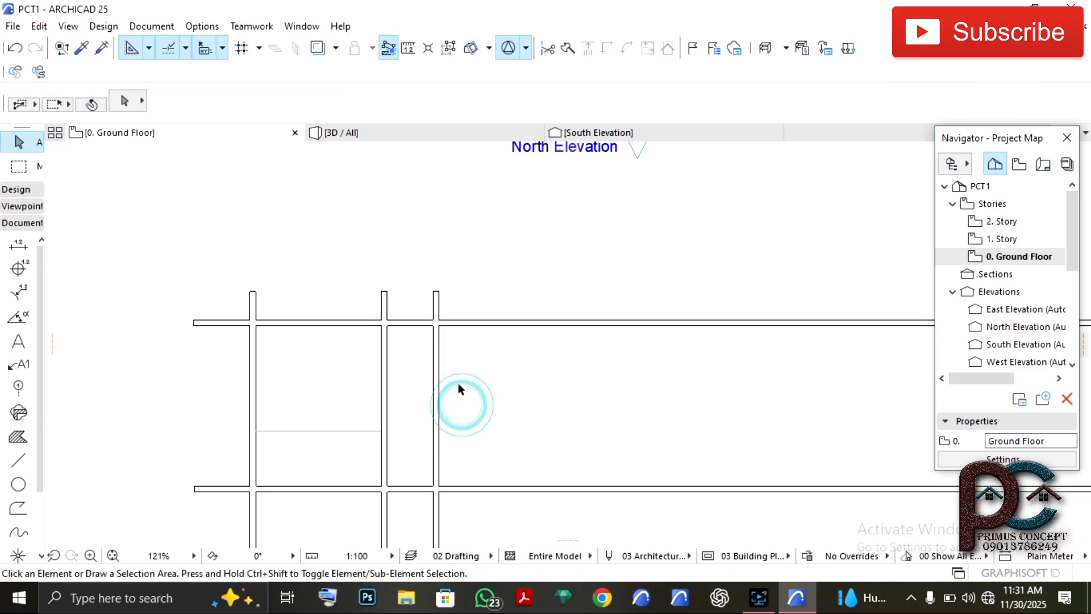
# Drag a copy of the third vertical wall a distance of 4650 to its right, and clear the selection
pyautogui.scroll(-4, 458, 383)
pyautogui.scroll(3, 438, 395)
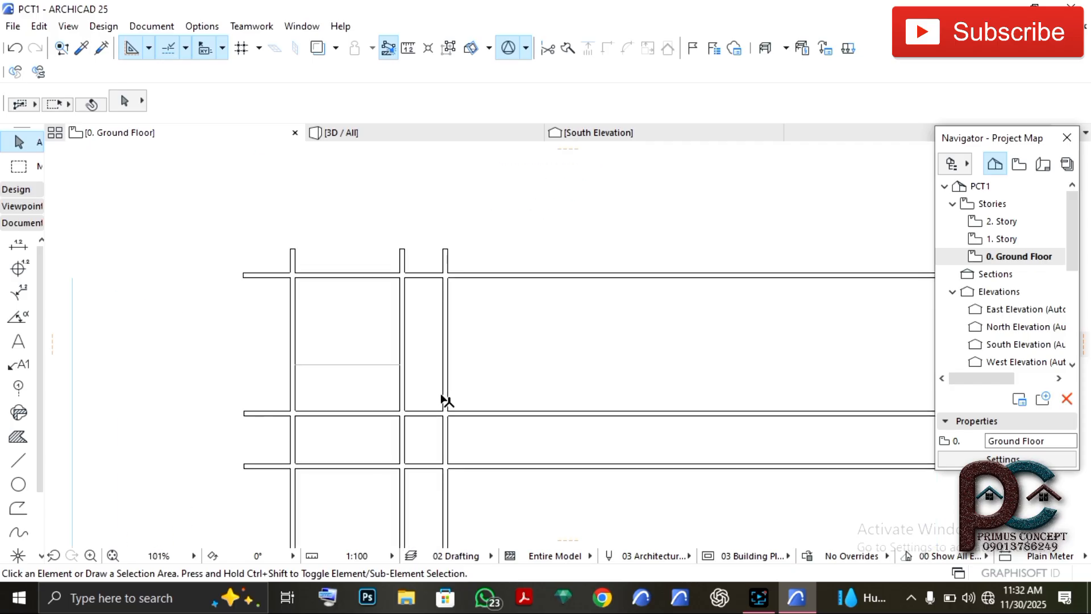
pyautogui.moveTo(477, 392); pyautogui.dragTo(378, 357, button='middle')
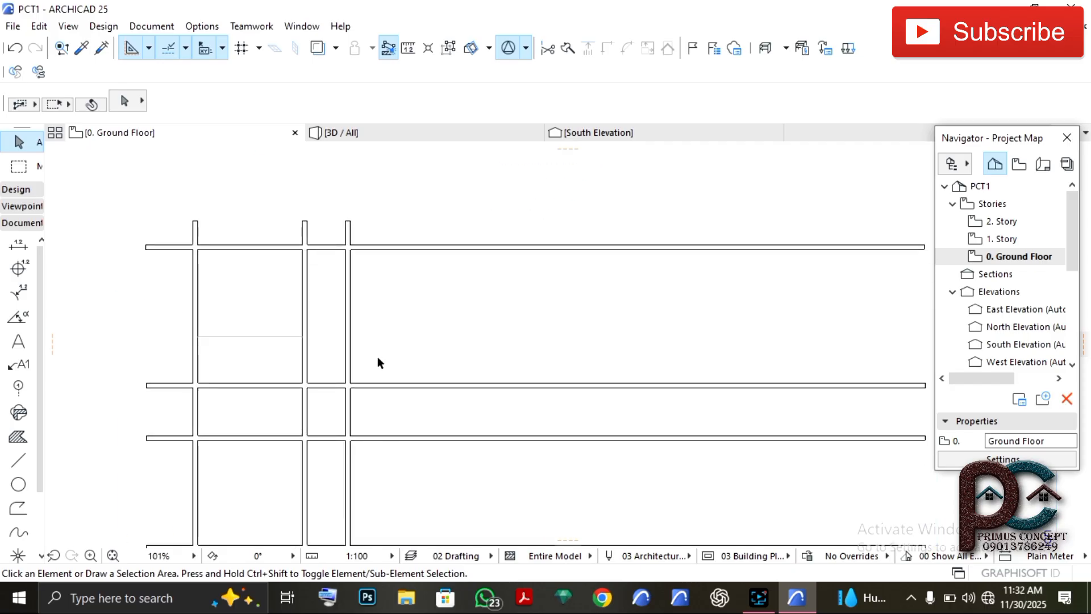
pyautogui.click(349, 348)
pyautogui.hotkey('ctrl', 'shift', 'd')
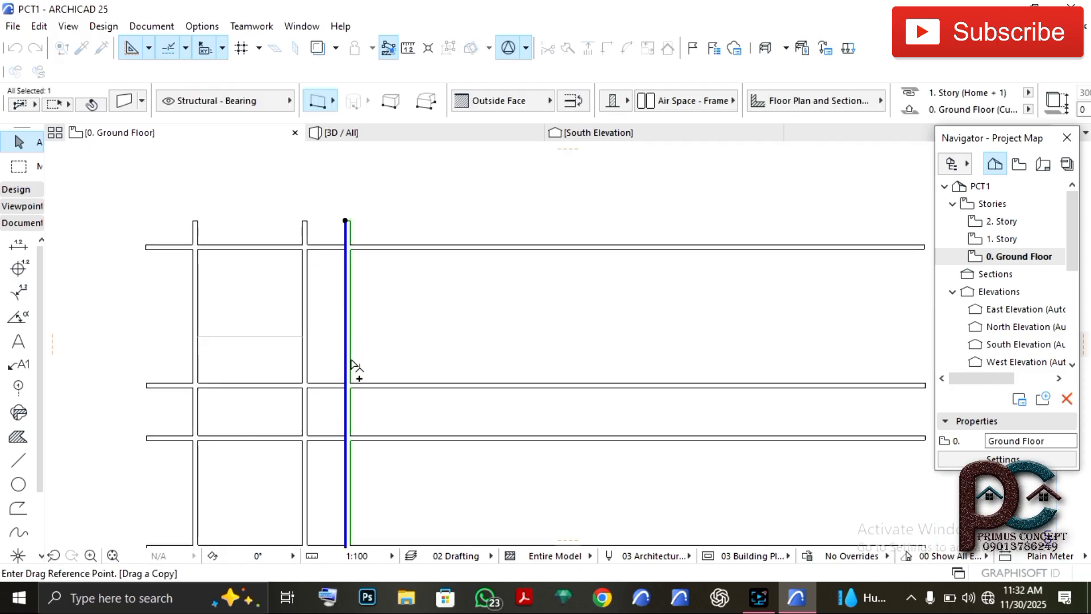
pyautogui.click(346, 353)
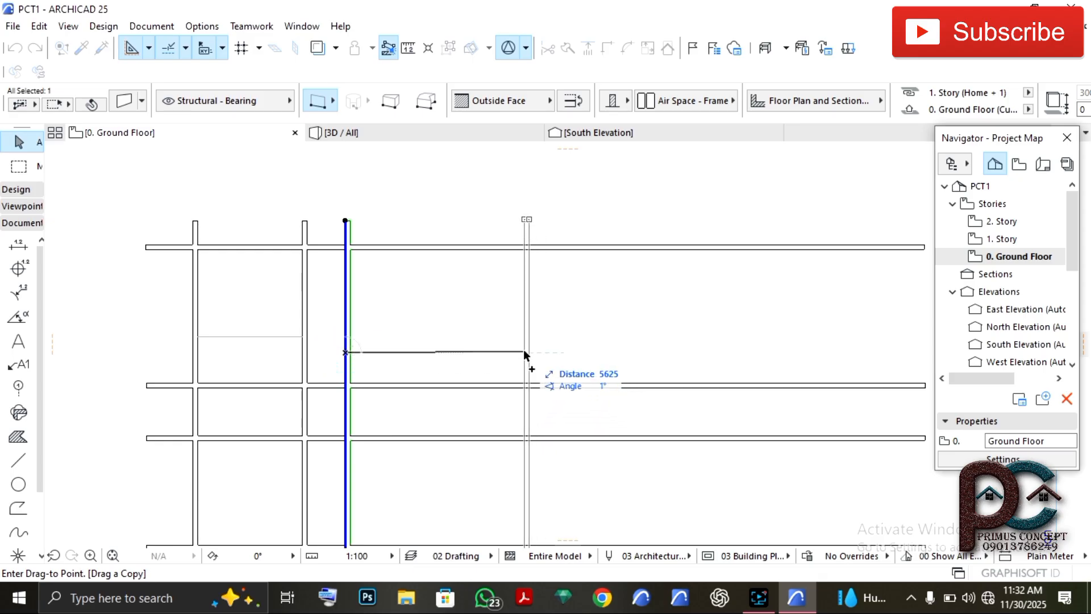
pyautogui.write('4650')
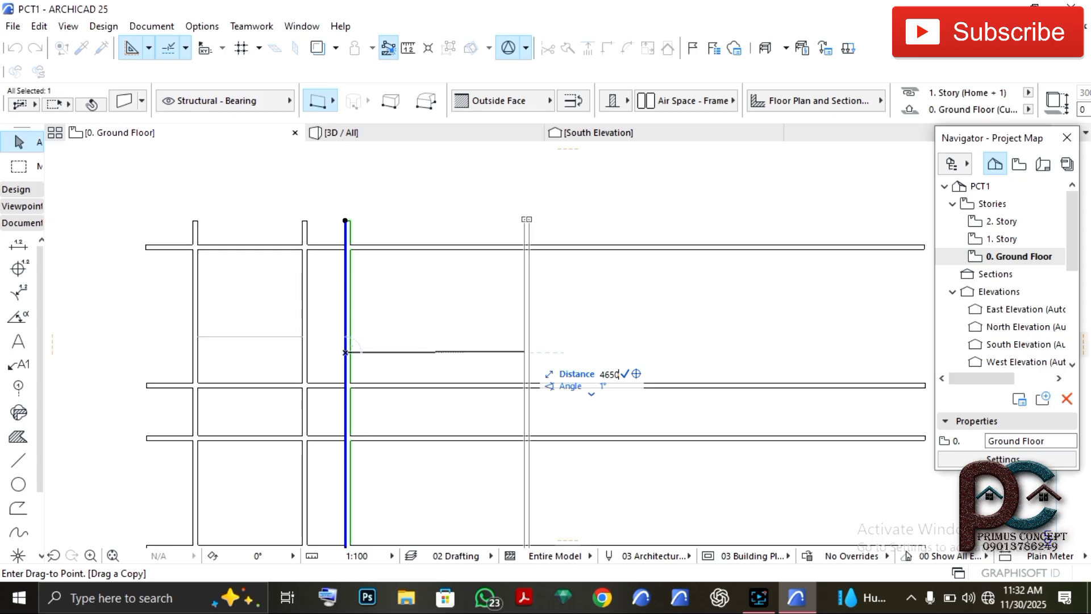
pyautogui.press('Return')
pyautogui.middleClick(444, 253)
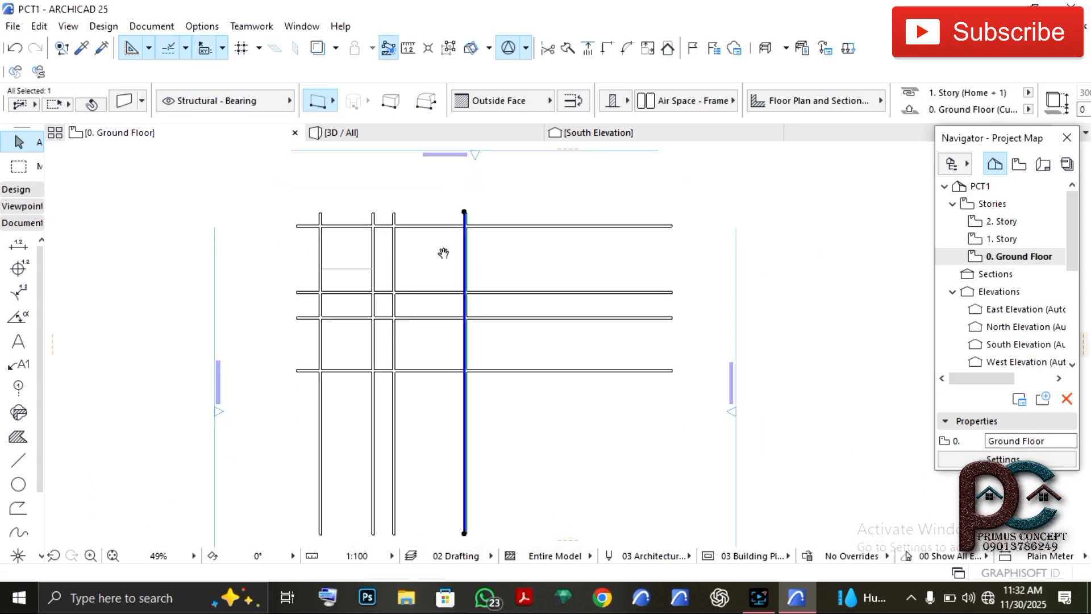
pyautogui.moveTo(443, 253); pyautogui.dragTo(439, 247, button='middle')
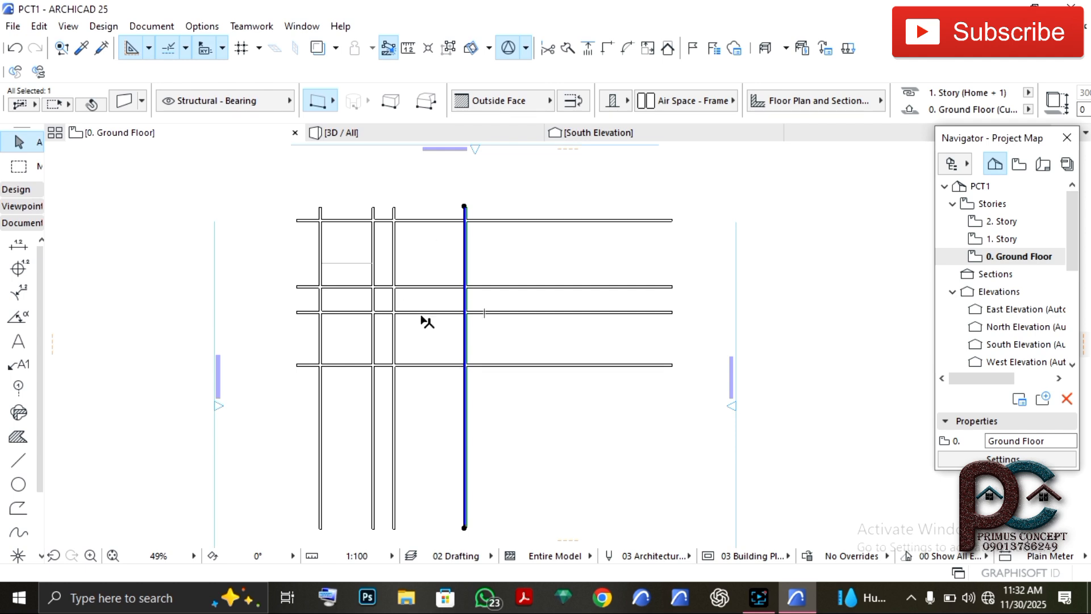
pyautogui.click(422, 335)
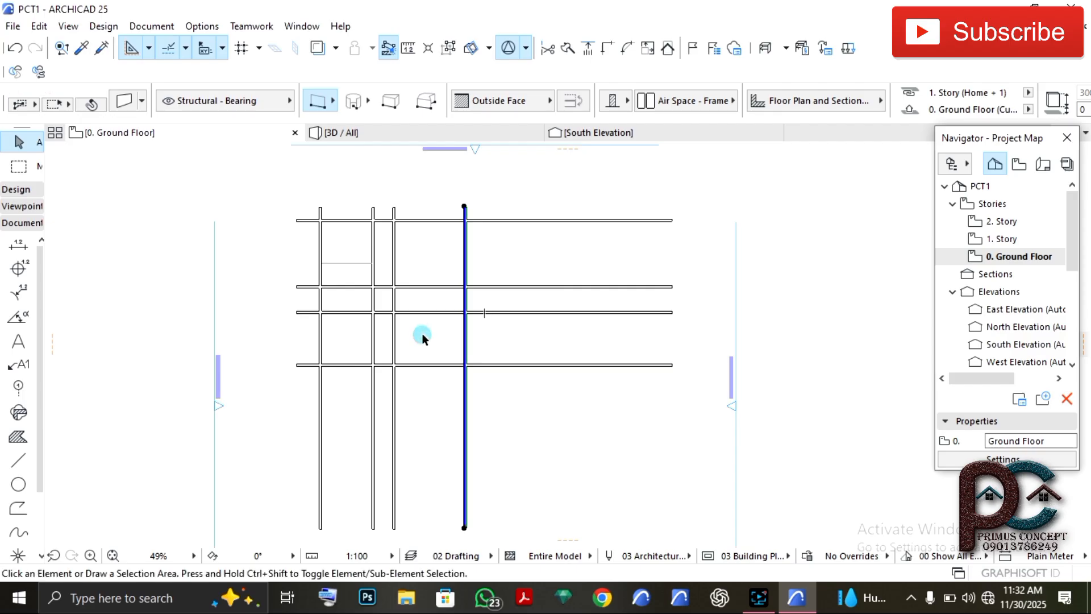
# Drag a copy of the topmost horizontal wall downward by a distance of 3750, and clear the selection
pyautogui.scroll(4, 422, 335)
pyautogui.scroll(-4, 422, 334)
pyautogui.moveTo(422, 335); pyautogui.dragTo(423, 377, button='middle')
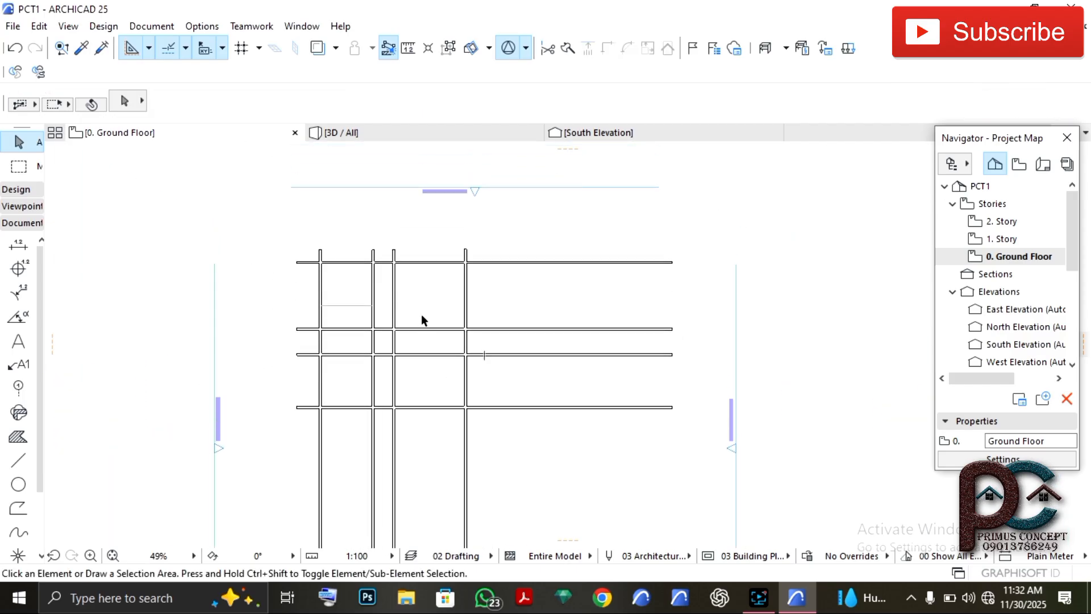
pyautogui.moveTo(426, 326); pyautogui.dragTo(433, 429, button='middle')
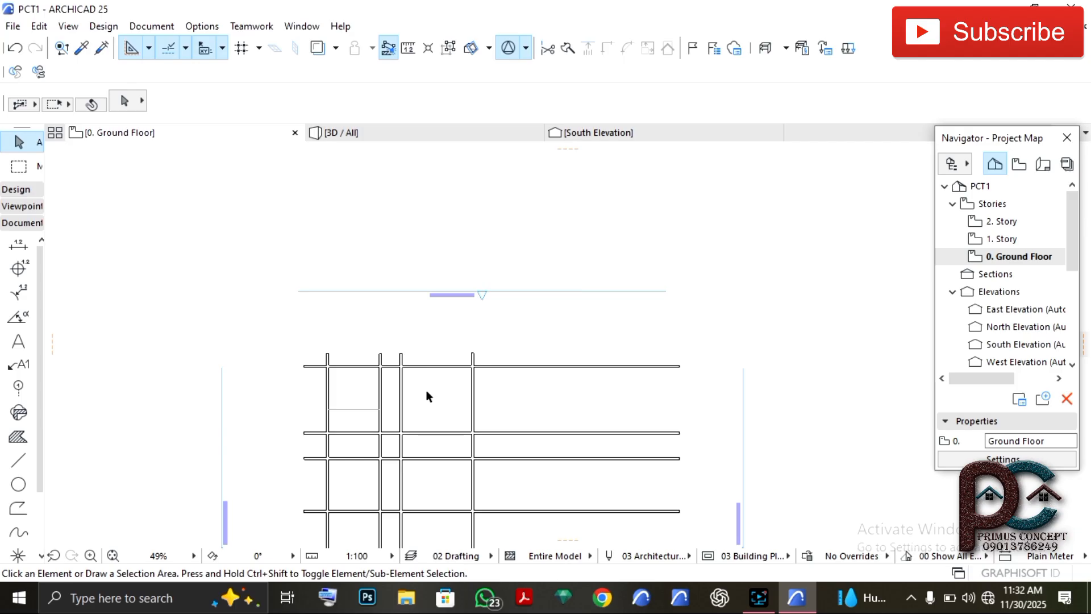
pyautogui.scroll(5, 427, 395)
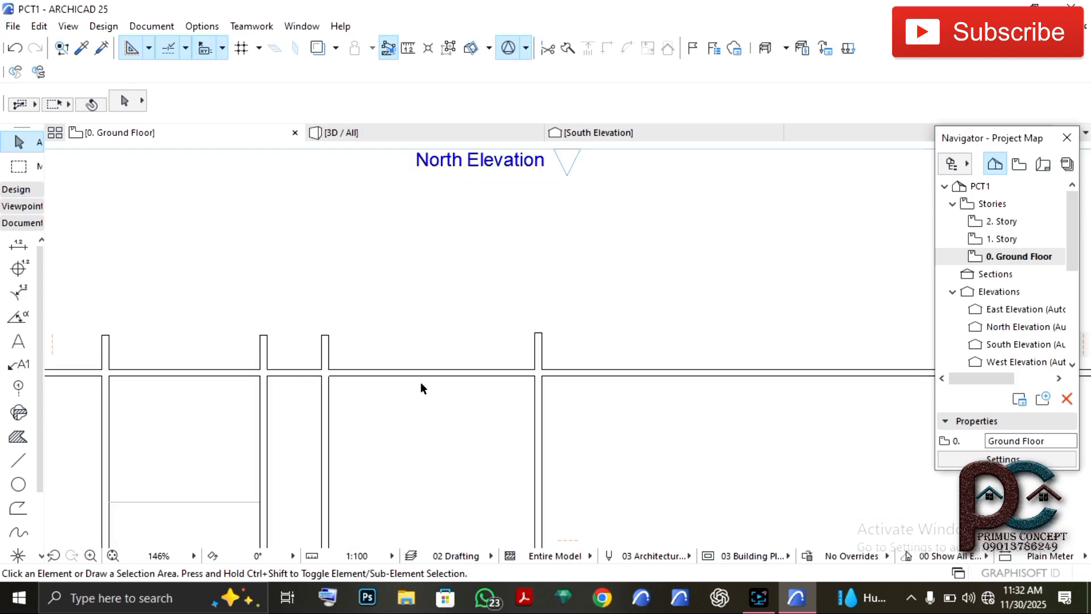
pyautogui.scroll(-2, 407, 315)
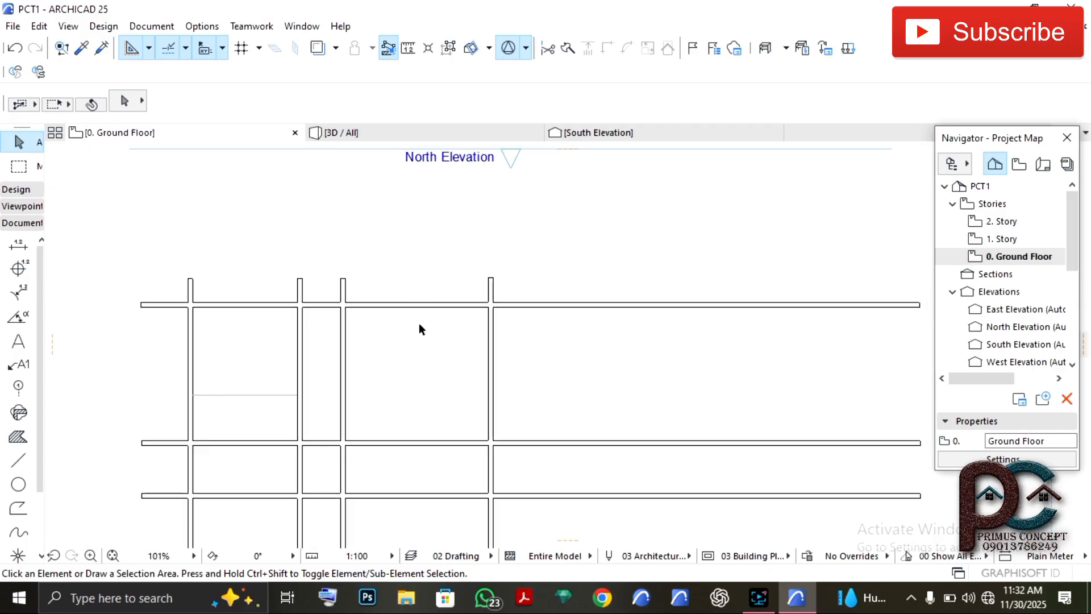
pyautogui.click(417, 311)
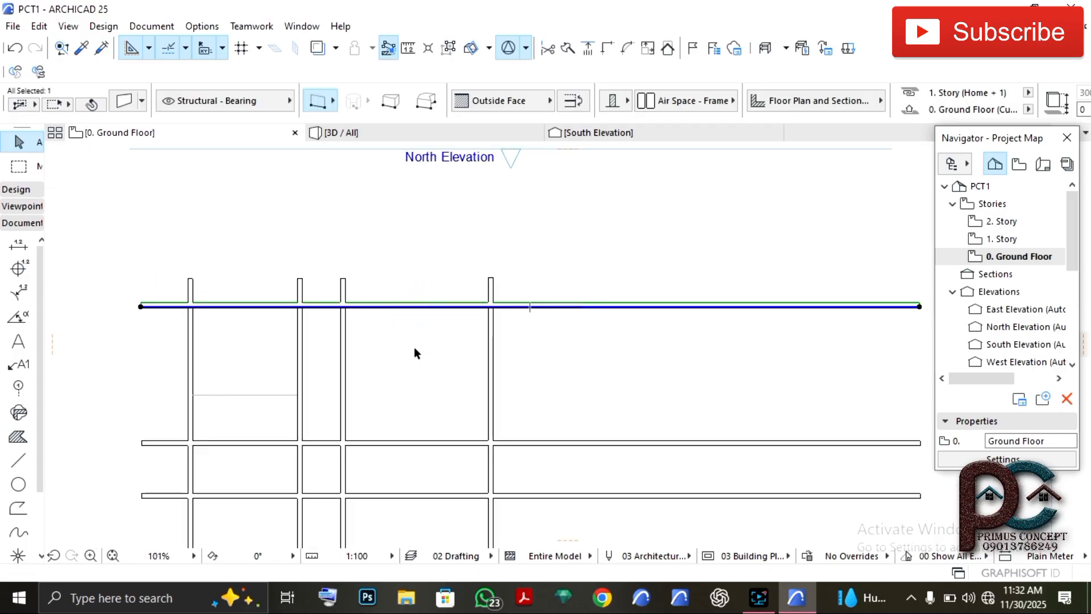
pyautogui.hotkey('ctrl', 'shift', 'd')
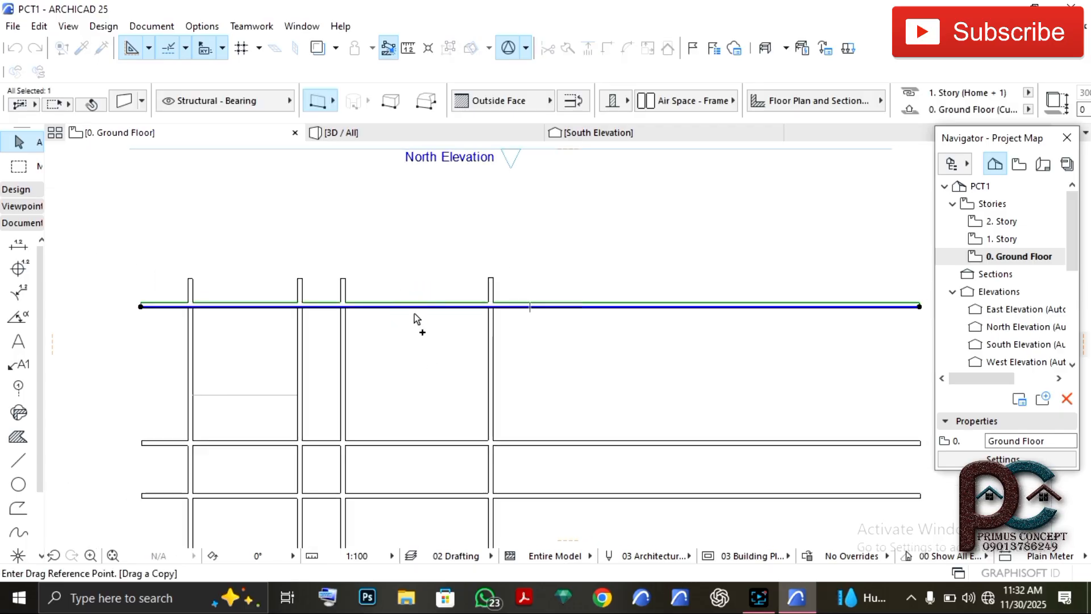
pyautogui.click(415, 303)
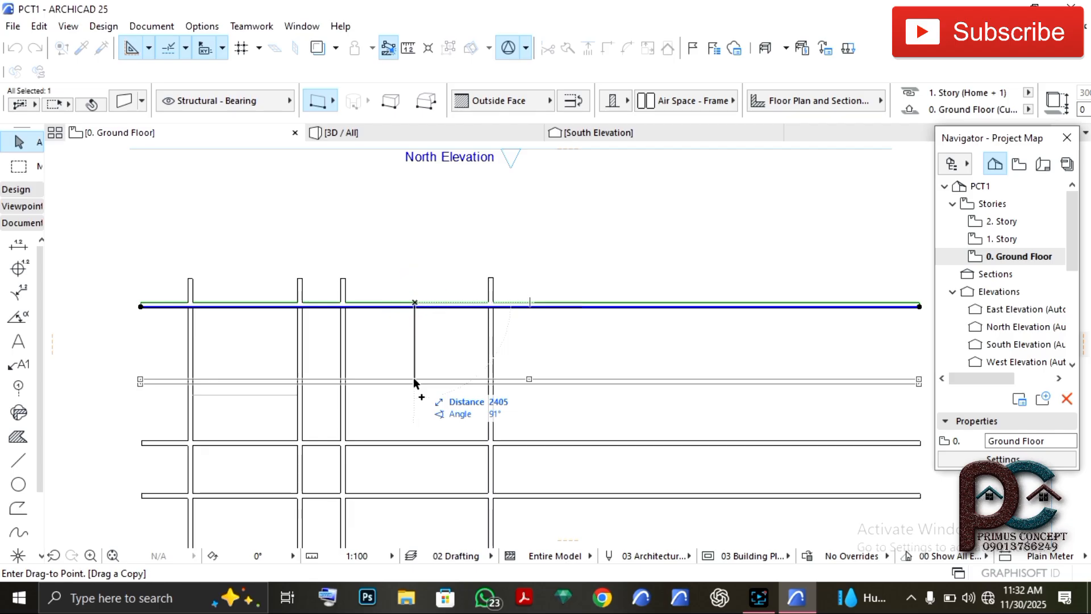
pyautogui.write('37')
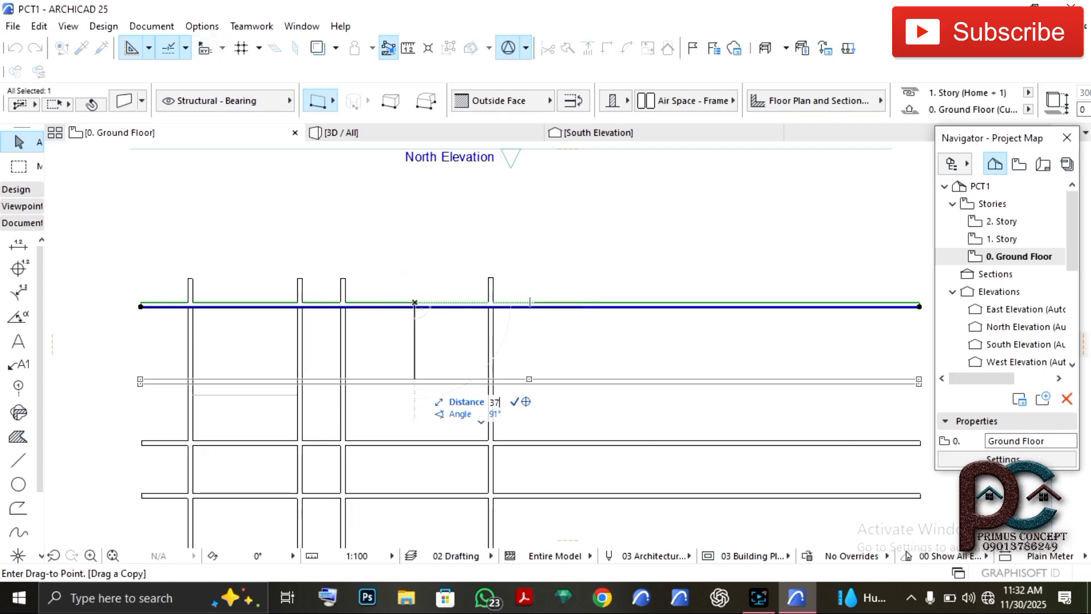
pyautogui.write('50')
pyautogui.press('Return')
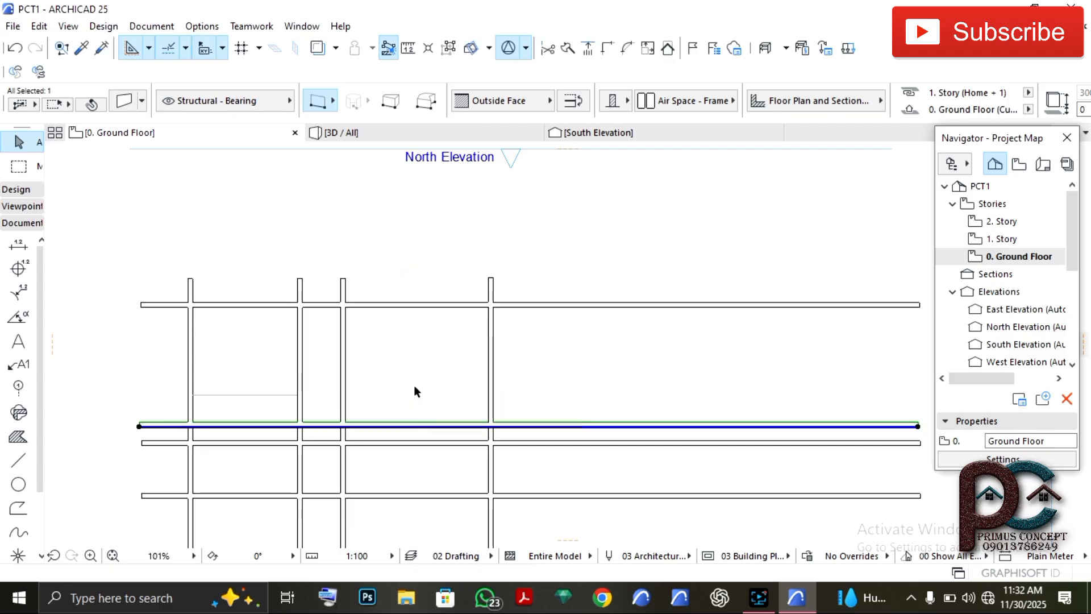
pyautogui.click(413, 384)
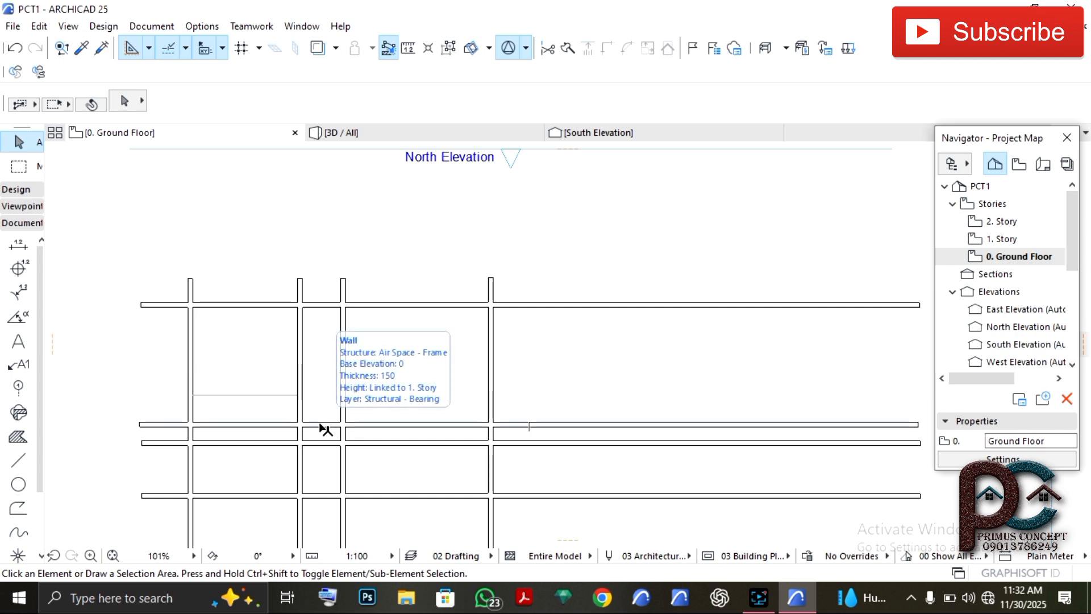
# Trim away the segments of the second horizontal wall from its left end up to the third vertical wall
pyautogui.keyDown('ctrl'); pyautogui.click(319, 421); pyautogui.keyUp('ctrl')
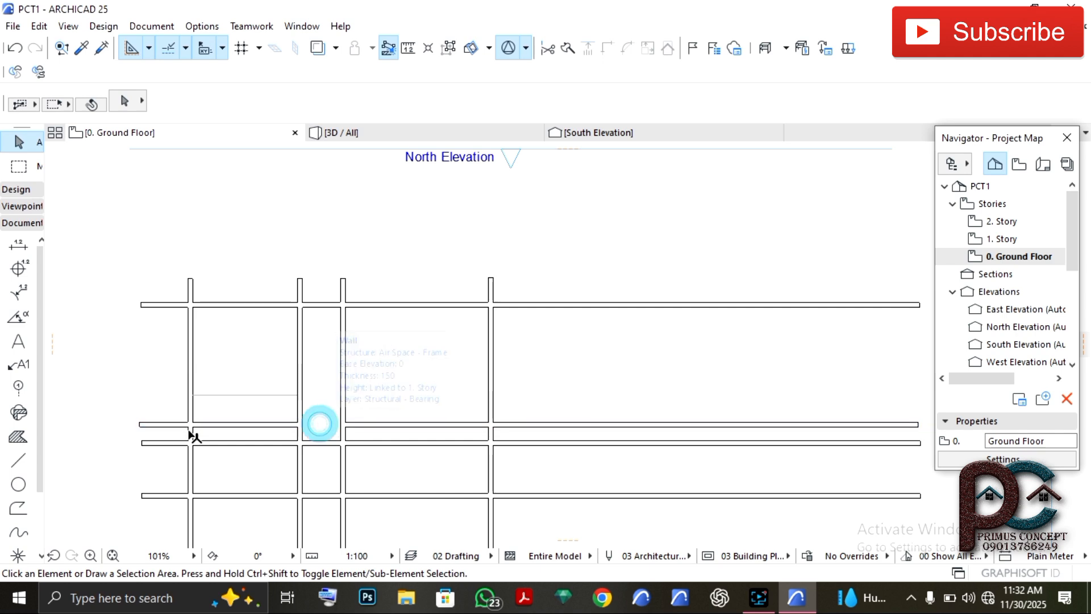
pyautogui.keyDown('ctrl'); pyautogui.click(208, 424); pyautogui.keyUp('ctrl')
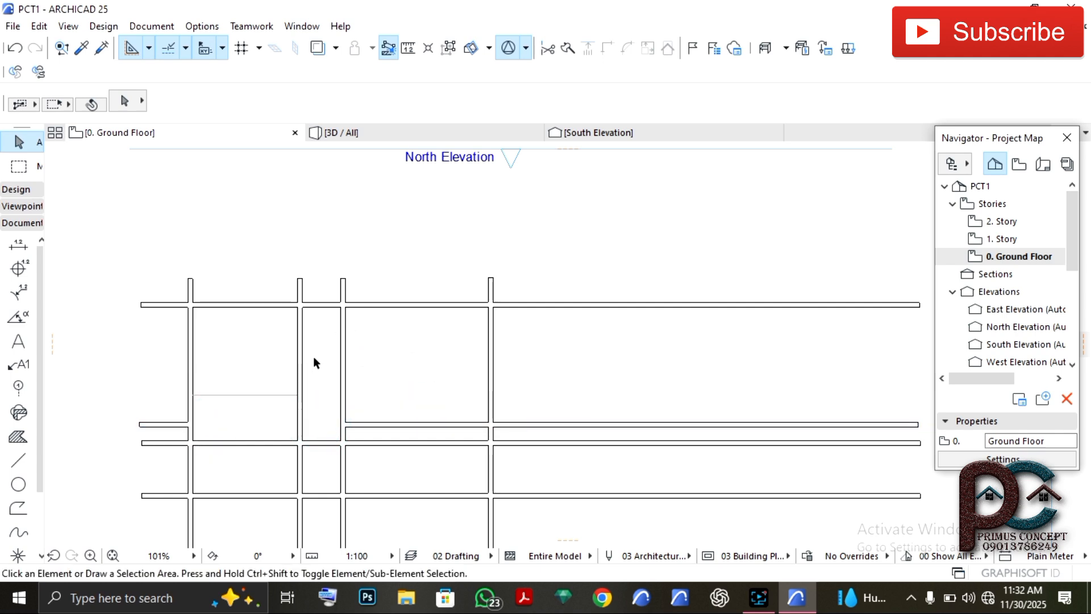
pyautogui.click(550, 50)
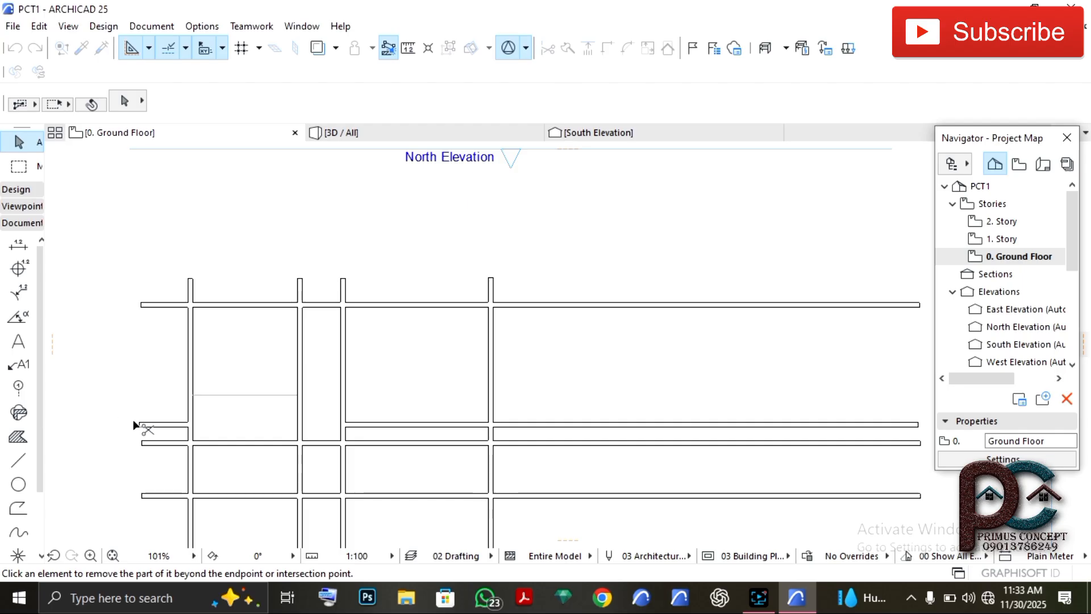
pyautogui.click(149, 425)
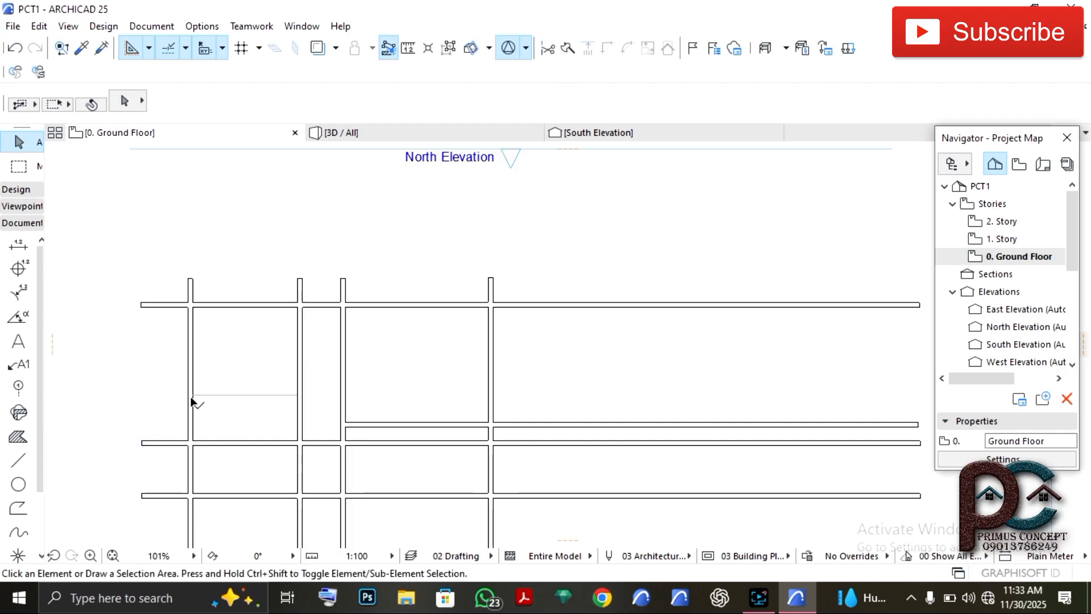
# Trim off the topmost horizontal wall's left overhang and the upper overhangs of the first three vertical walls
pyautogui.click(548, 47)
pyautogui.click(152, 304)
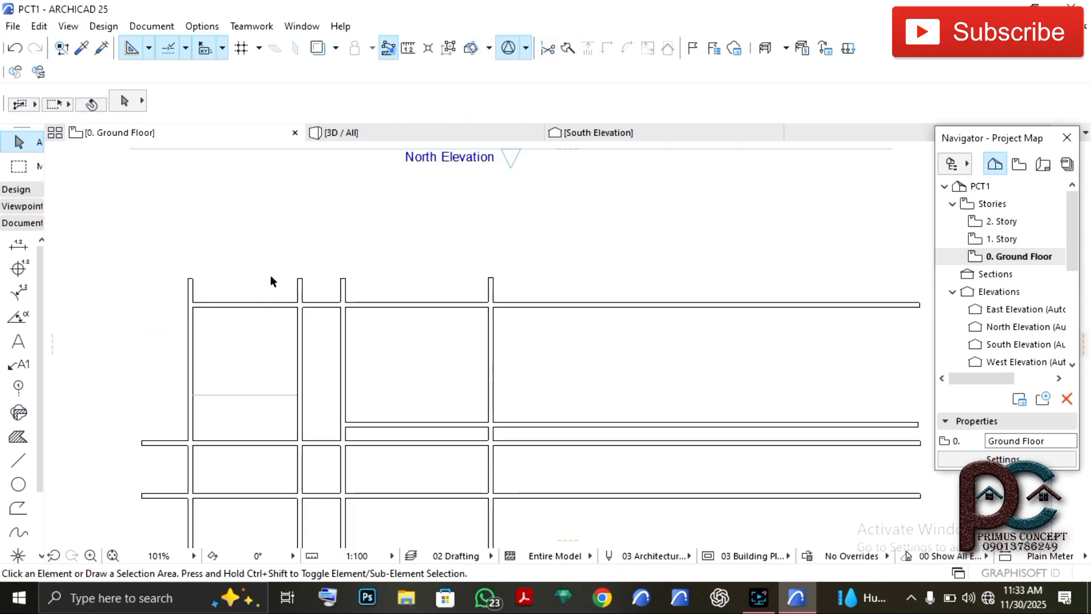
pyautogui.click(190, 287)
pyautogui.click(301, 285)
pyautogui.click(344, 287)
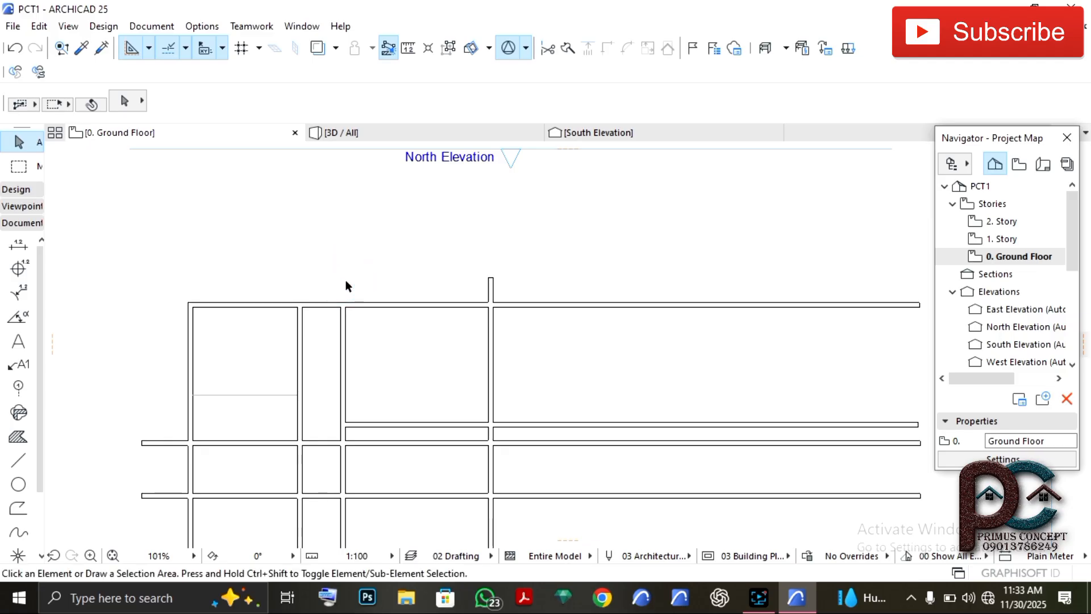
# Drag a copy of the second horizontal wall, which starts at the third vertical wall, straight down by an exact distance
pyautogui.scroll(-2, 358, 375)
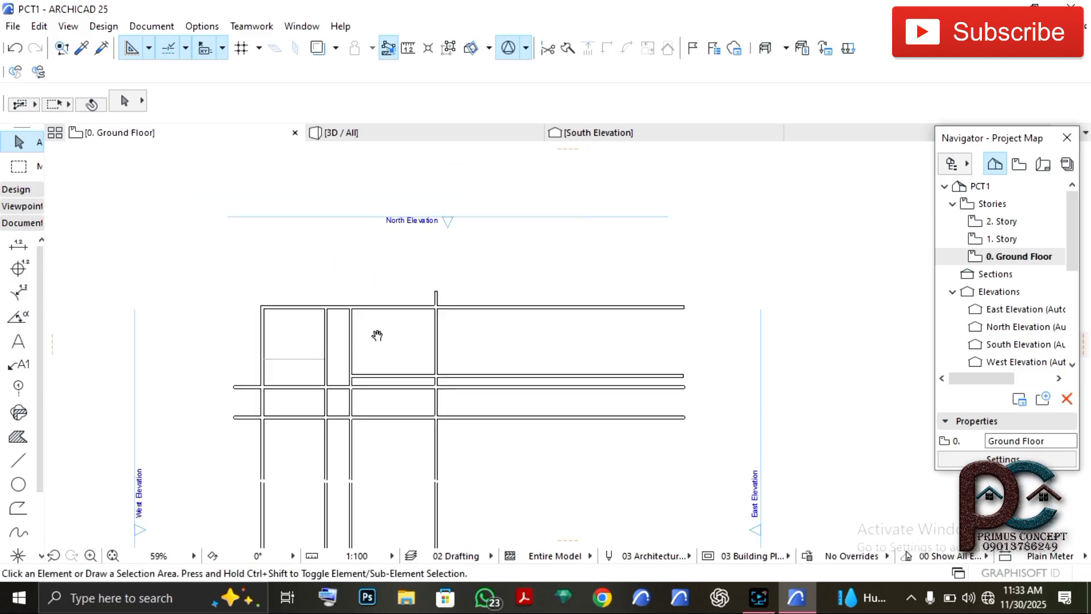
pyautogui.scroll(5, 378, 336)
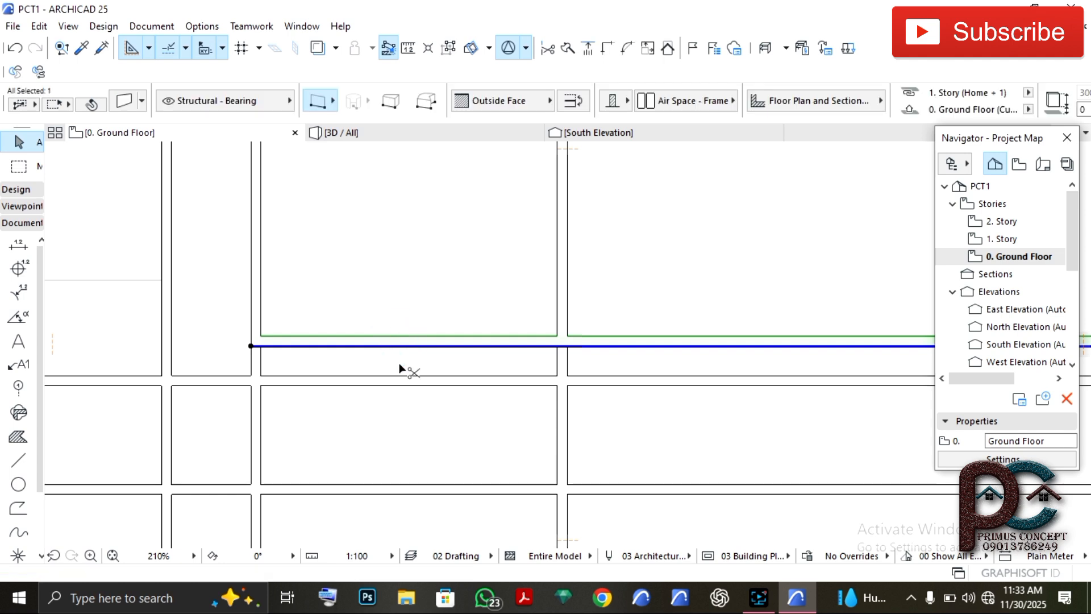
pyautogui.hotkey('ctrl', 'shift', 'd')
pyautogui.click(410, 336)
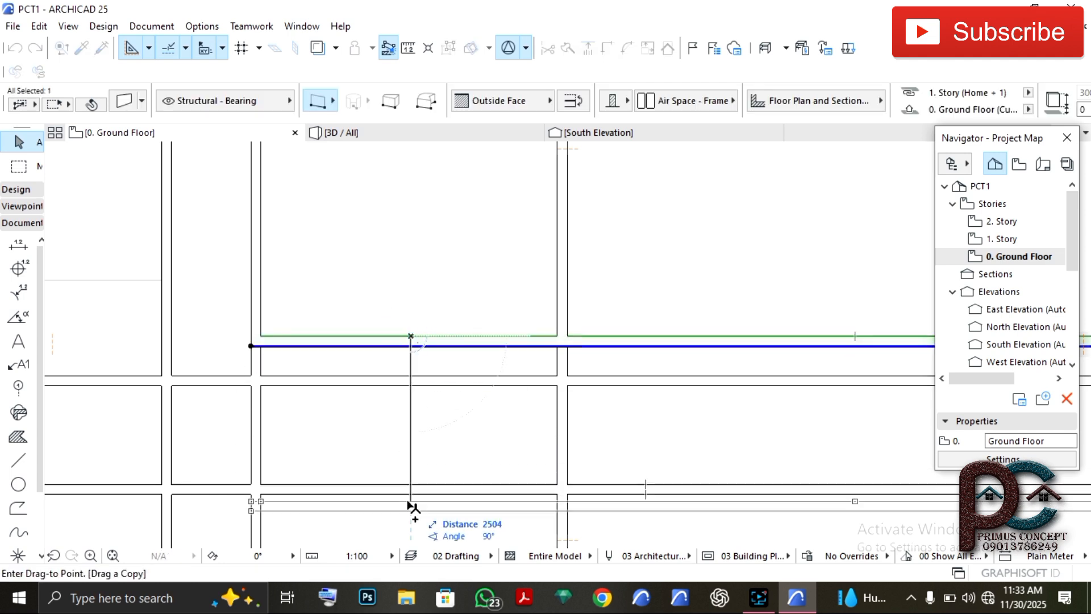
pyautogui.write('31')
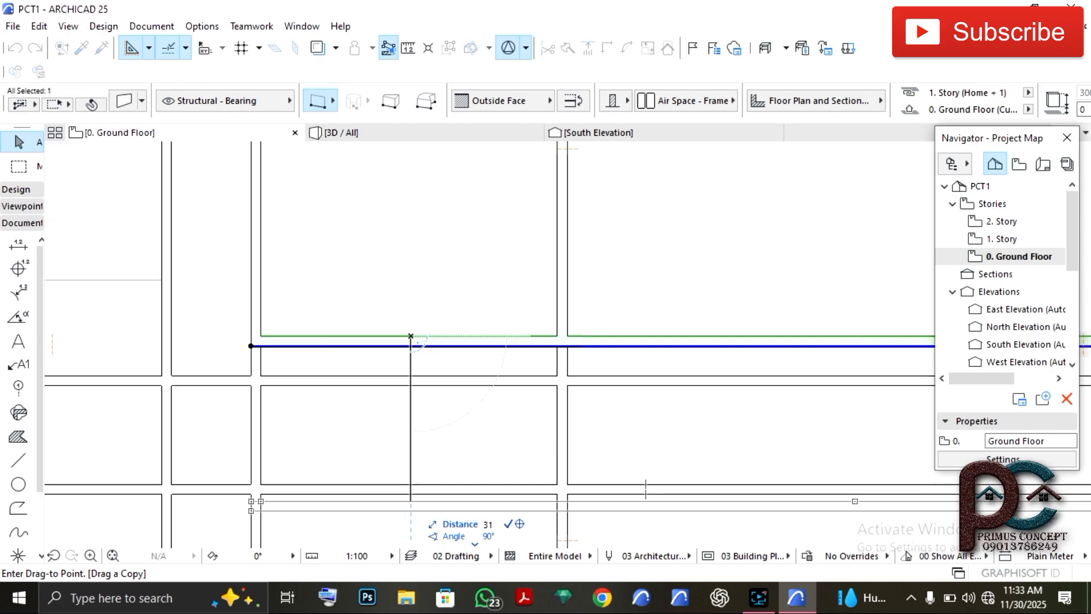
pyautogui.press('Return')
# Trim away the third and fourth horizontal walls' segments between the third and fourth vertical walls, and clear the selection
pyautogui.moveTo(429, 434); pyautogui.dragTo(417, 325, button='middle')
pyautogui.keyDown('ctrl'); pyautogui.click(411, 386); pyautogui.keyUp('ctrl')
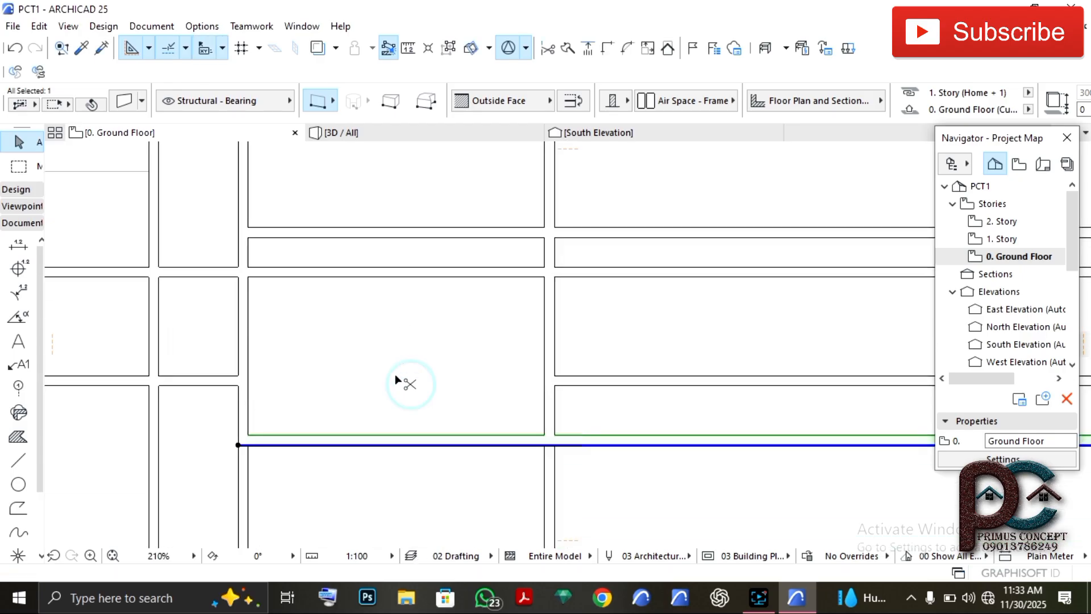
pyautogui.keyDown('ctrl'); pyautogui.click(397, 271); pyautogui.keyUp('ctrl')
pyautogui.scroll(-4, 394, 291)
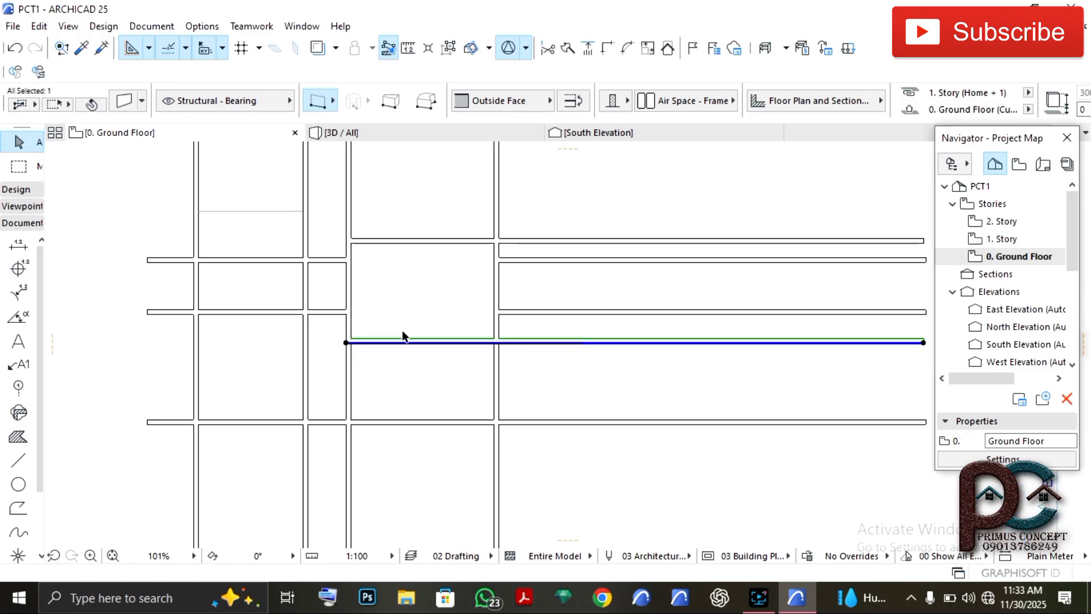
pyautogui.moveTo(402, 334); pyautogui.dragTo(432, 282, button='middle')
pyautogui.click(424, 325)
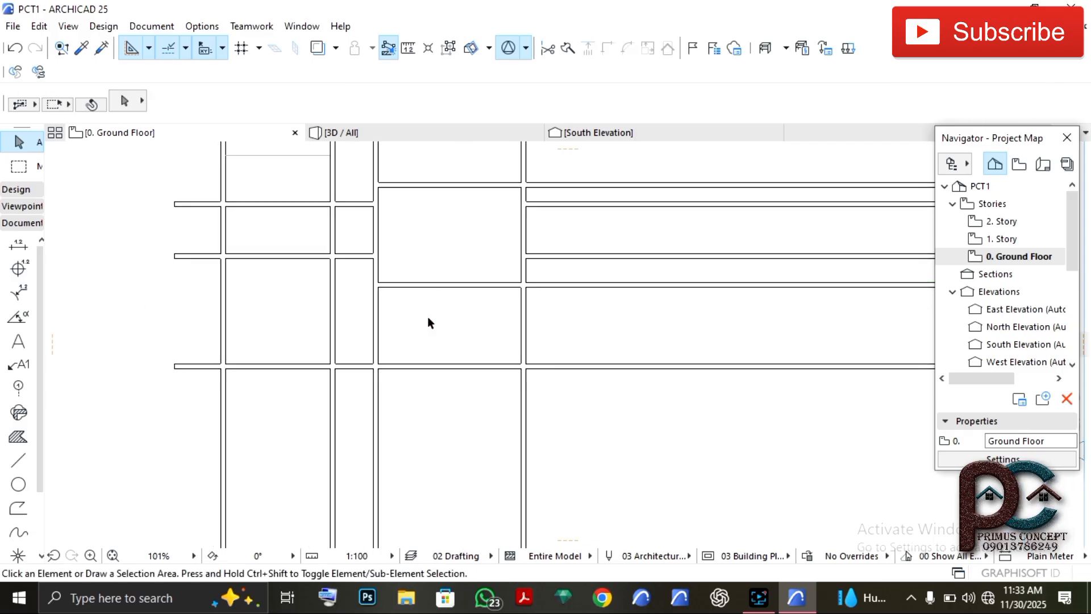
# Drag a copy of the fifth horizontal wall, which starts at the third vertical wall, downward by a distance of 5150
pyautogui.scroll(-2, 429, 320)
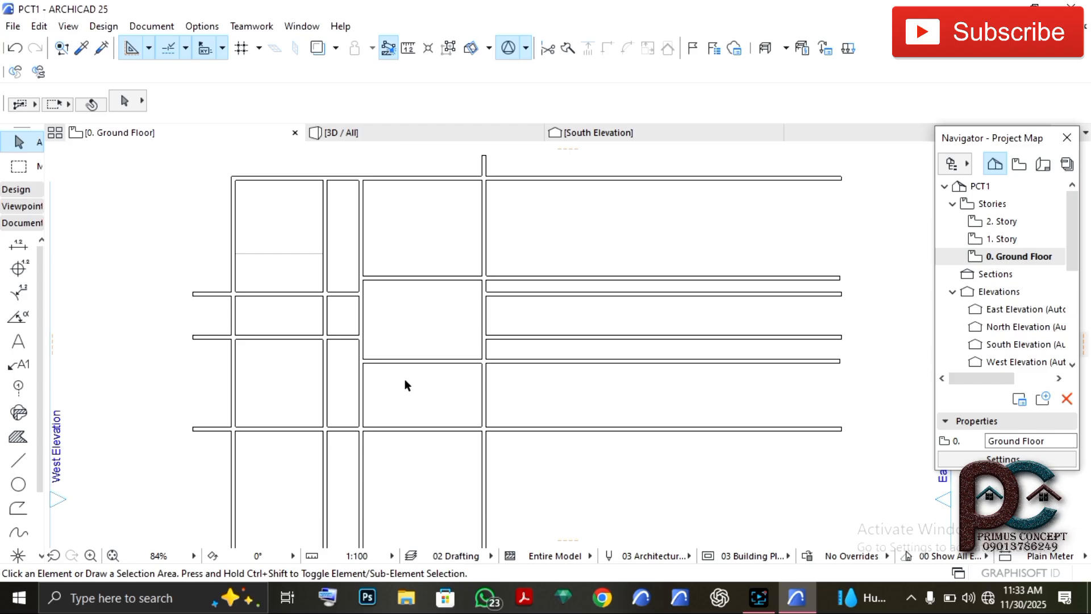
pyautogui.moveTo(417, 416)
pyautogui.mouseDown(button='middle')
pyautogui.moveTo(410, 307)
pyautogui.moveTo(410, 426)
pyautogui.mouseUp(button='middle')
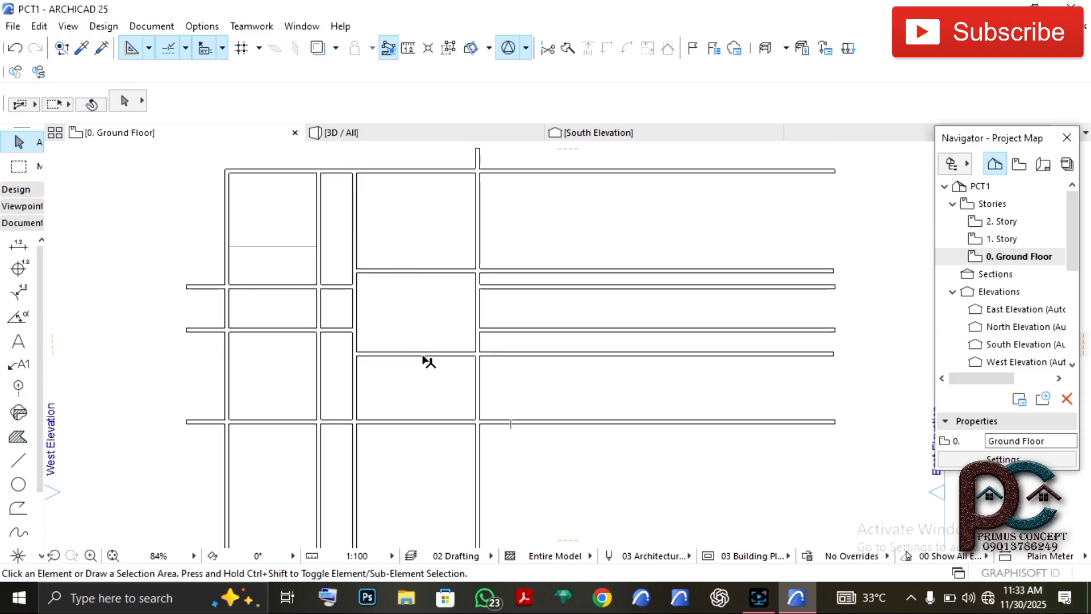
pyautogui.scroll(5, 423, 394)
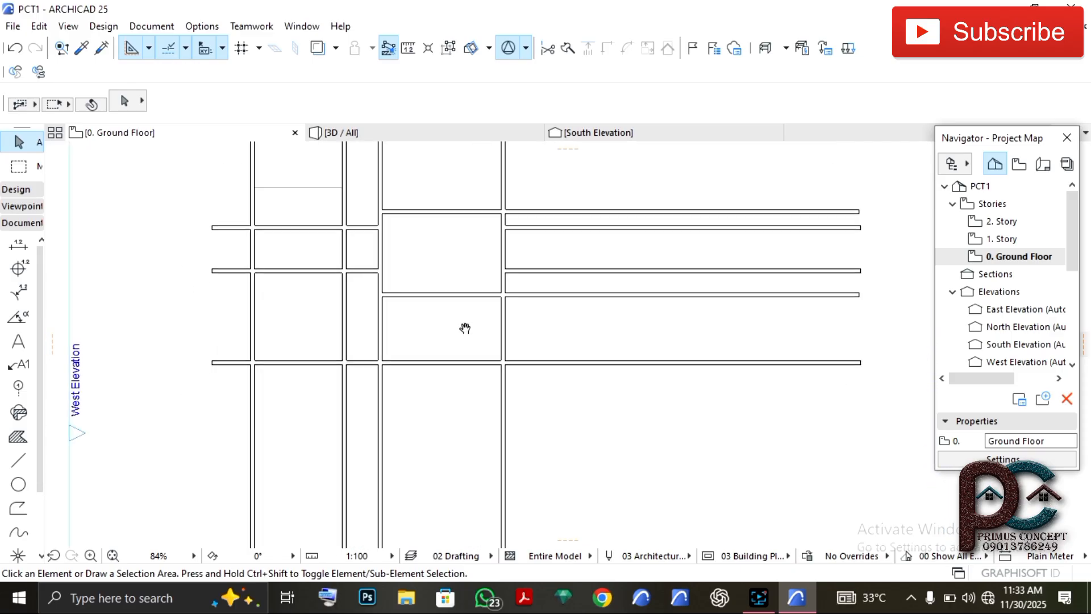
pyautogui.scroll(-3, 451, 398)
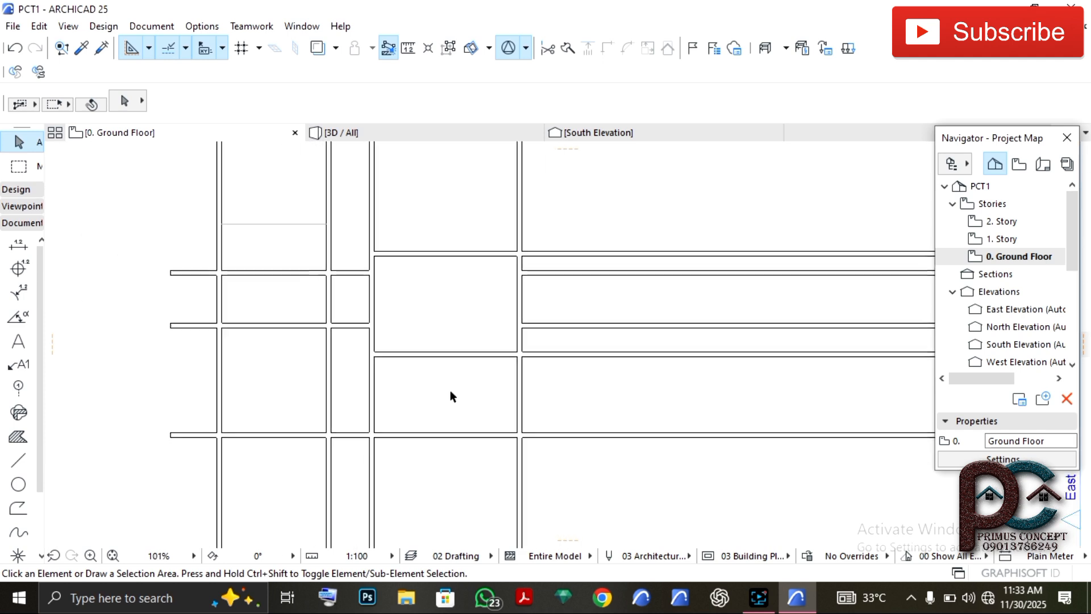
pyautogui.moveTo(456, 378); pyautogui.dragTo(470, 341, button='middle')
pyautogui.scroll(3, 467, 336)
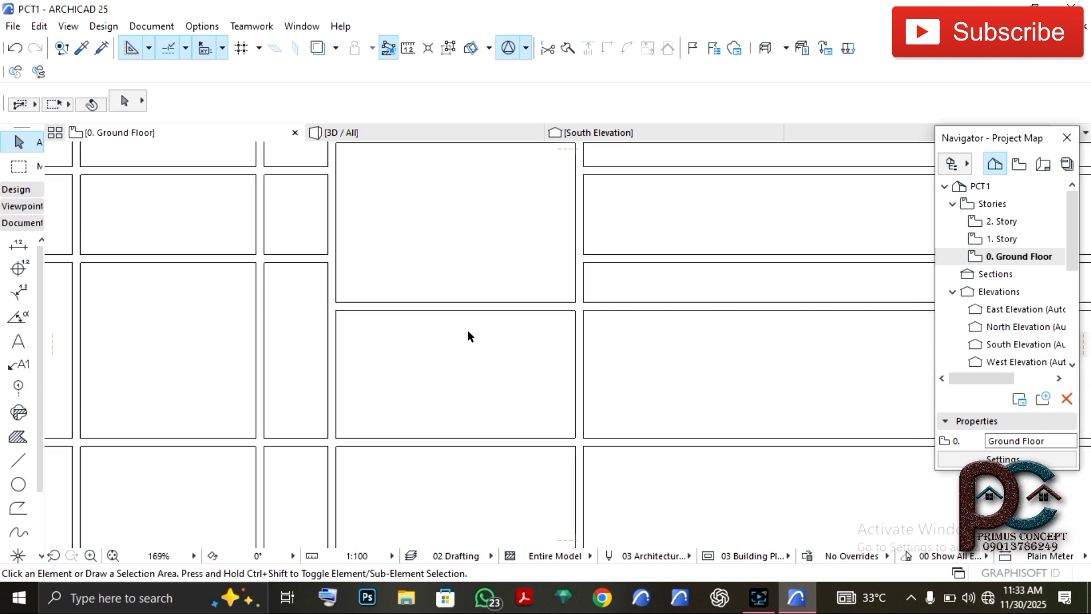
pyautogui.click(471, 310)
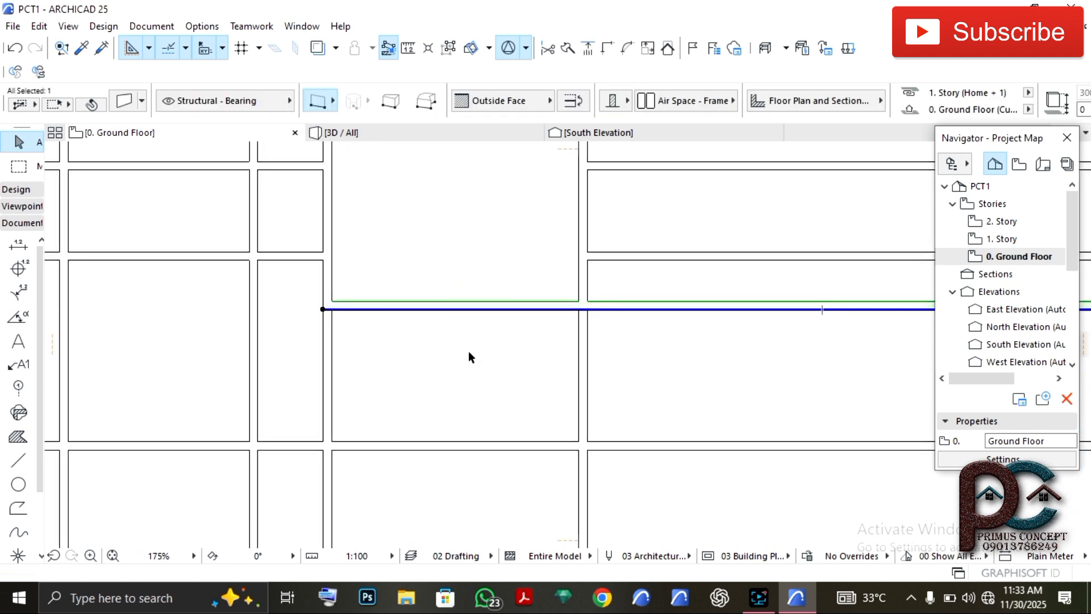
pyautogui.hotkey('ctrl', 'shift', 'd')
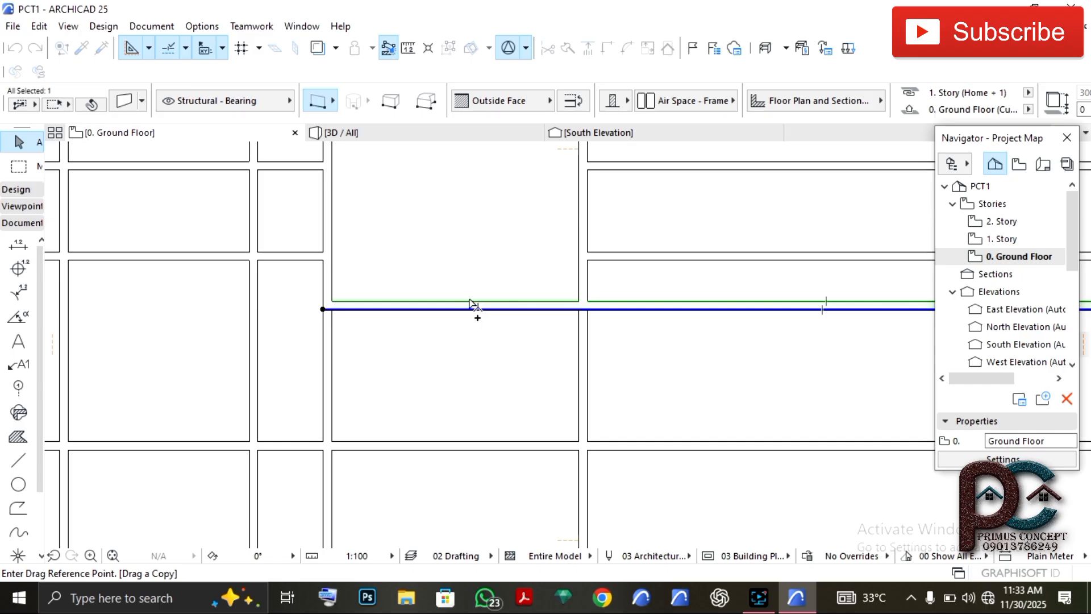
pyautogui.click(470, 303)
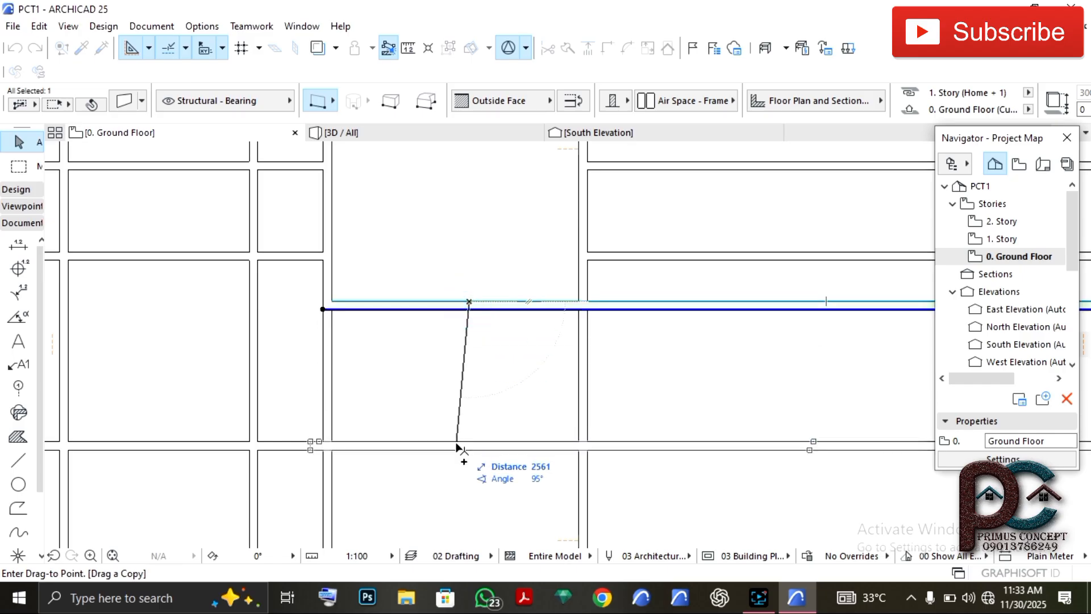
pyautogui.moveTo(455, 493); pyautogui.dragTo(462, 384, button='middle')
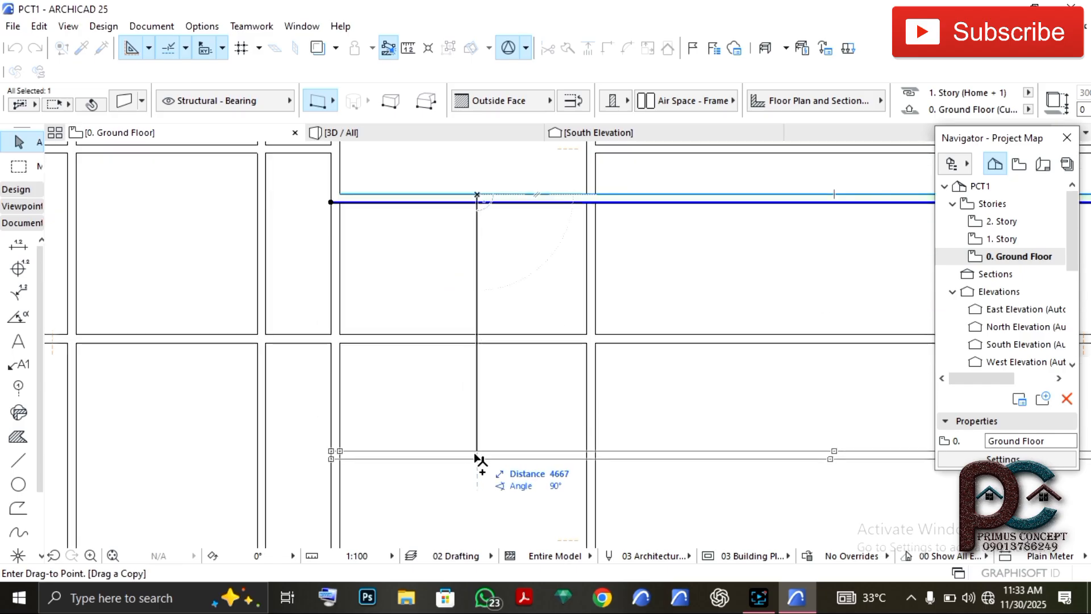
pyautogui.write('3')
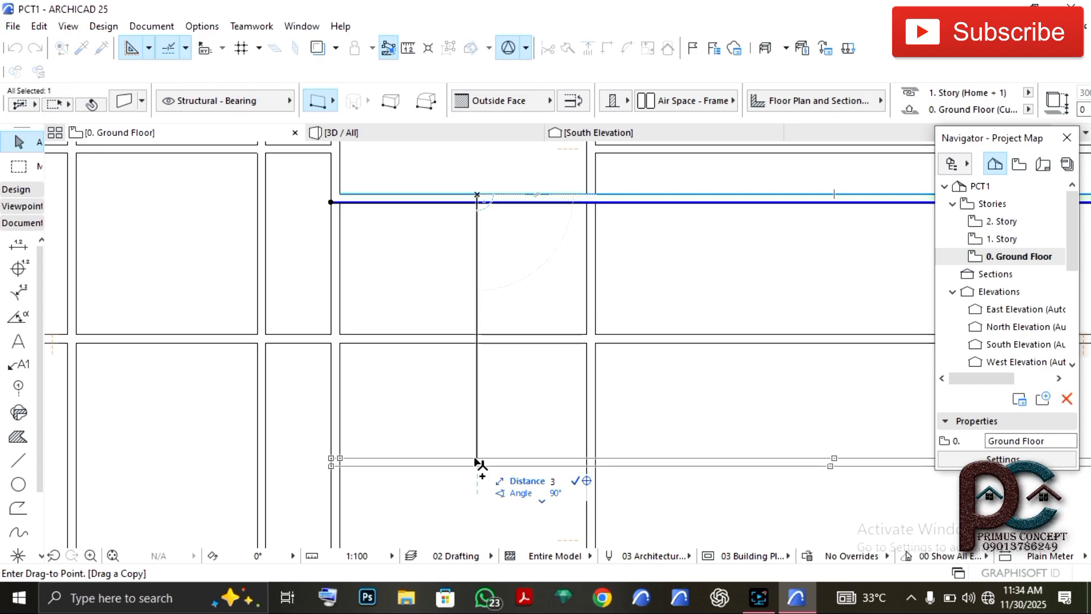
pyautogui.write('5150')
pyautogui.press('Return')
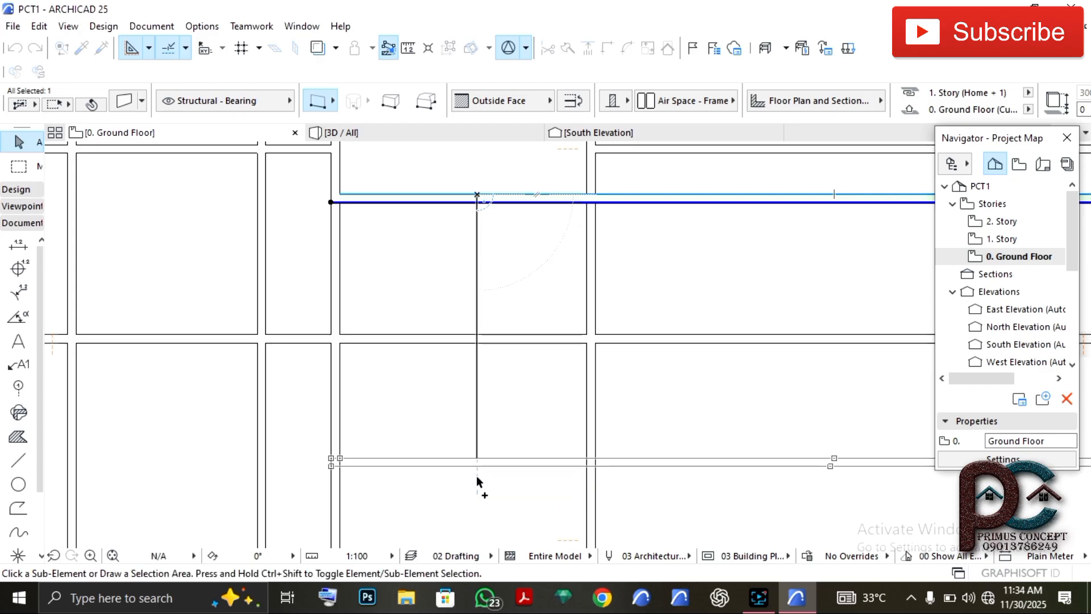
# Clear the selection and trim away the sixth horizontal wall's segment between the third and fourth vertical walls
pyautogui.scroll(-5, 502, 448)
pyautogui.moveTo(507, 430); pyautogui.dragTo(562, 415, button='middle')
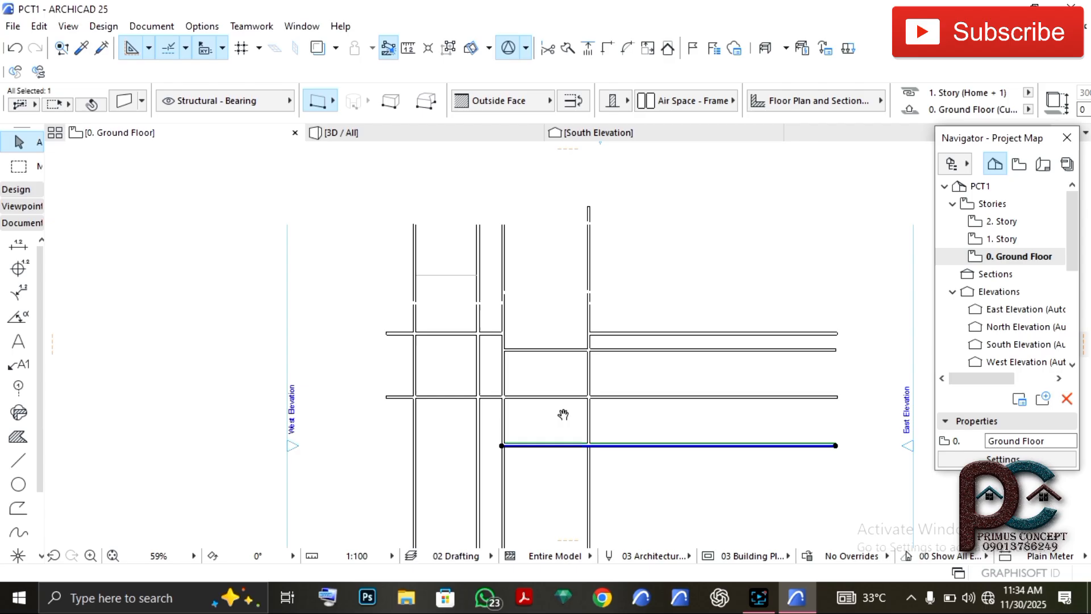
pyautogui.click(534, 418)
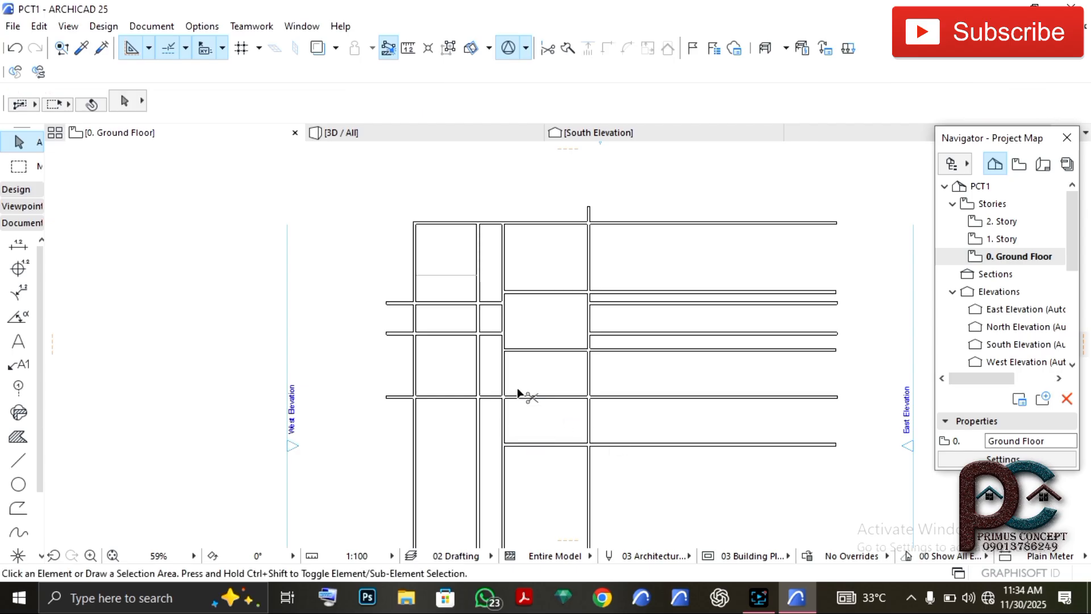
pyautogui.scroll(3, 493, 399)
pyautogui.scroll(-3, 492, 399)
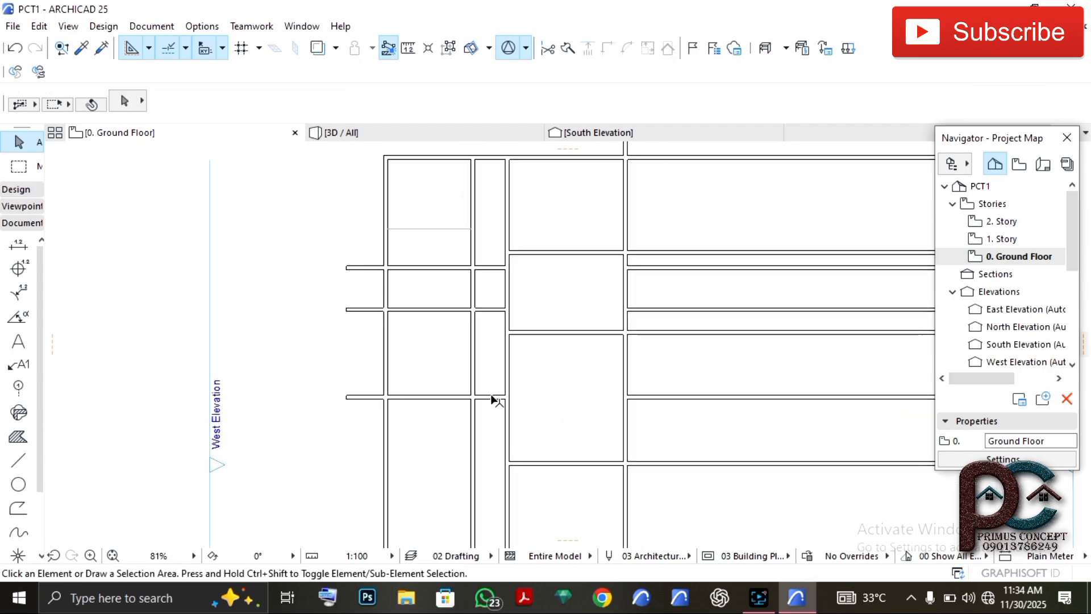
pyautogui.scroll(4, 440, 421)
pyautogui.moveTo(440, 421); pyautogui.dragTo(444, 327, button='middle')
pyautogui.scroll(-4, 442, 348)
pyautogui.scroll(3, 416, 366)
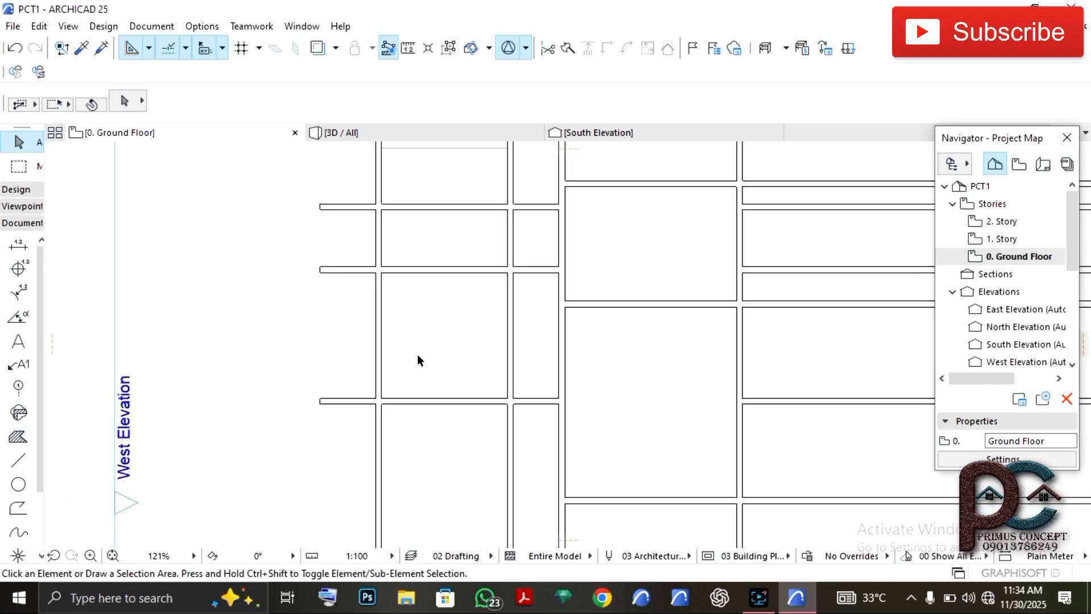
pyautogui.scroll(-3, 419, 360)
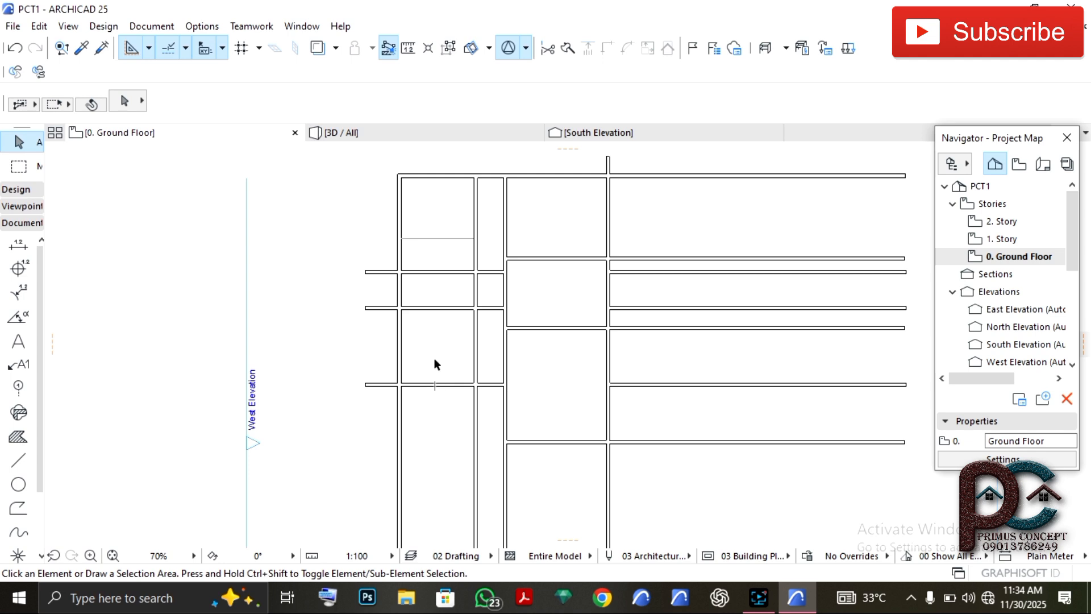
pyautogui.scroll(3, 434, 358)
pyautogui.scroll(-2, 435, 367)
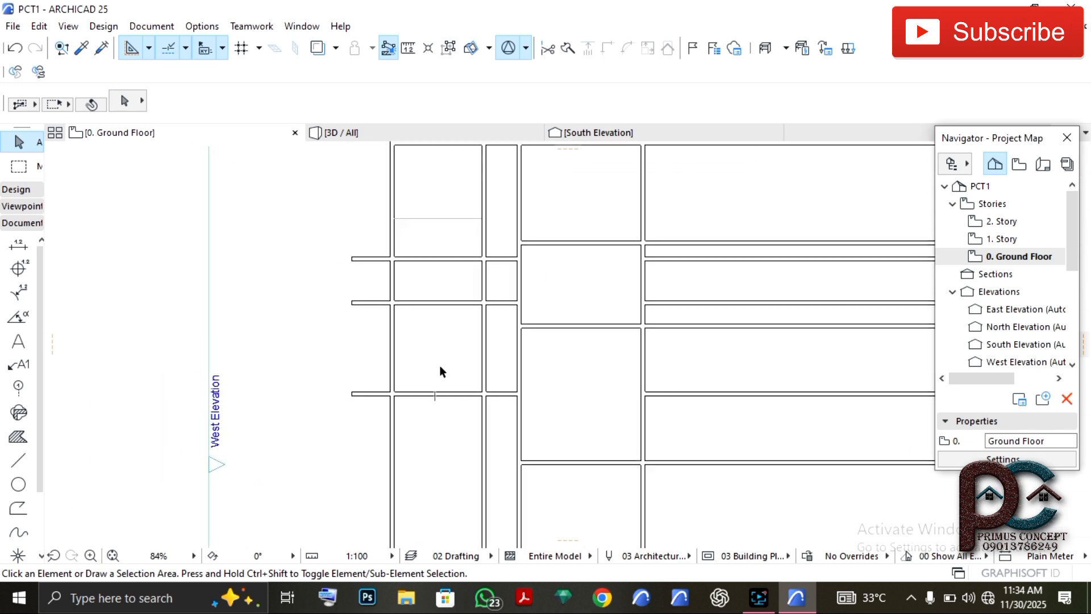
pyautogui.scroll(2, 438, 373)
pyautogui.scroll(-3, 441, 375)
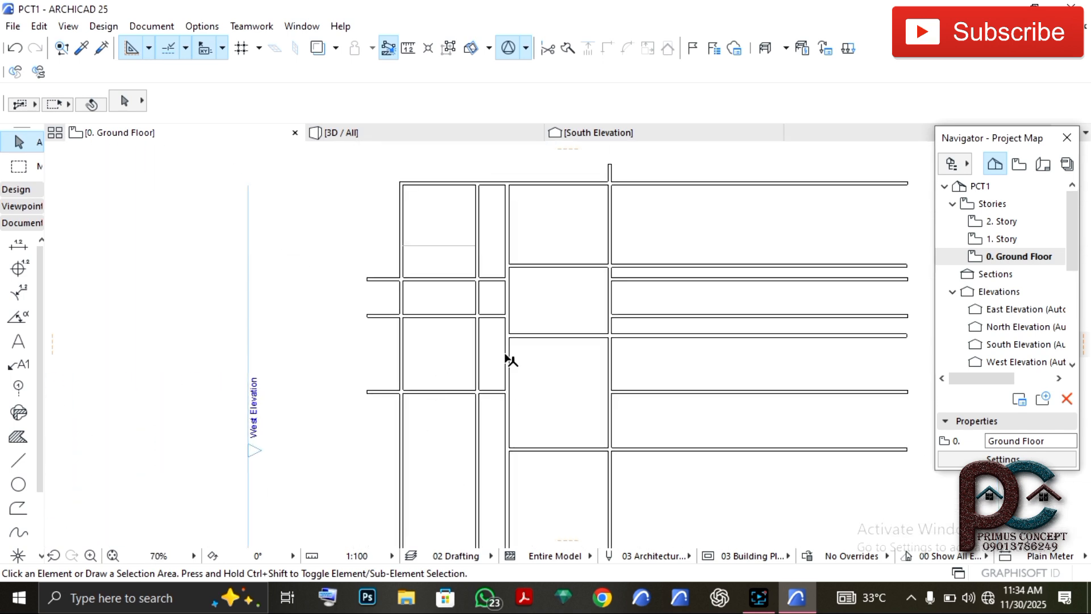
pyautogui.scroll(1, 459, 374)
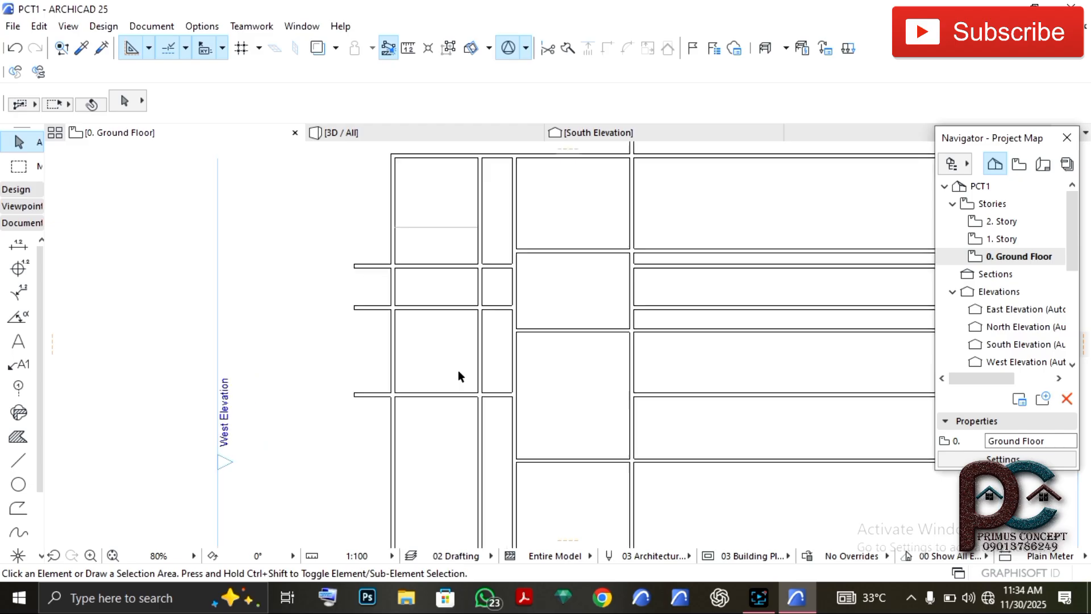
pyautogui.scroll(3, 459, 370)
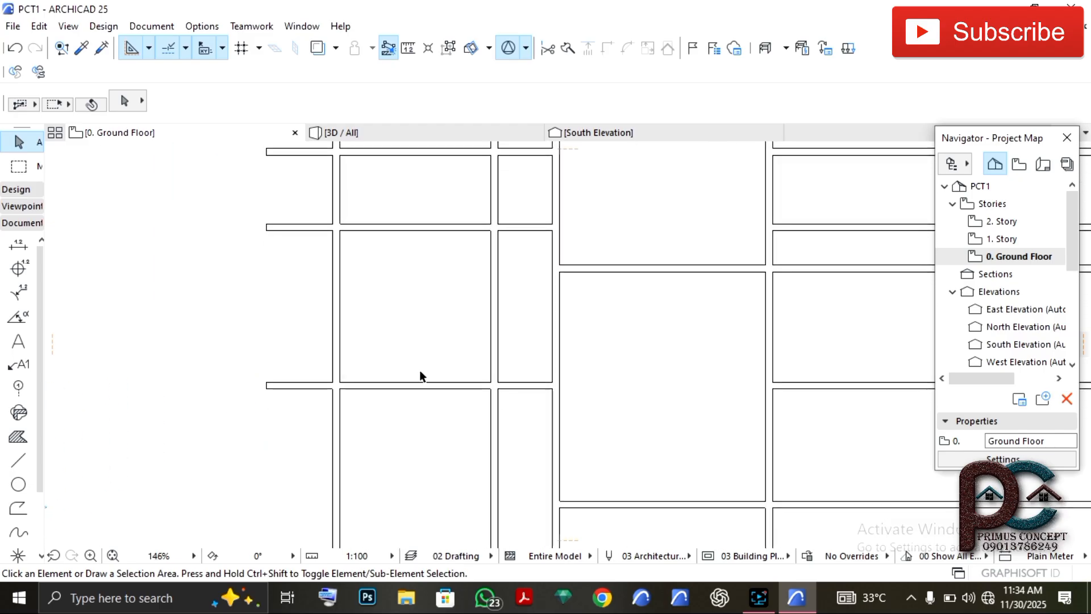
pyautogui.scroll(-3, 398, 353)
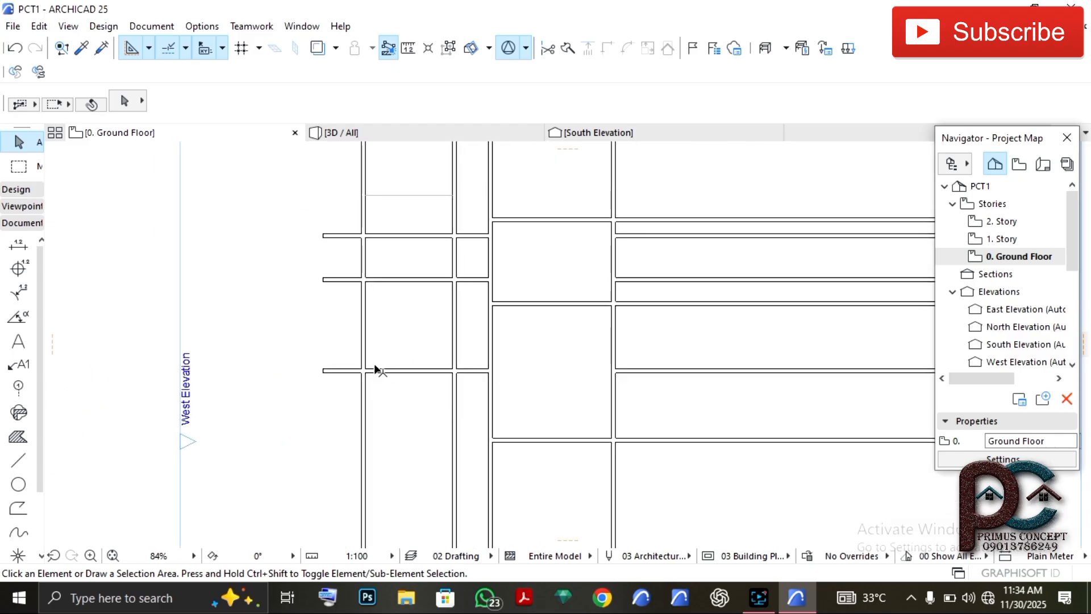
# Drag a copy of the leftmost vertical wall a distance of 1350 to its right
pyautogui.click(362, 346)
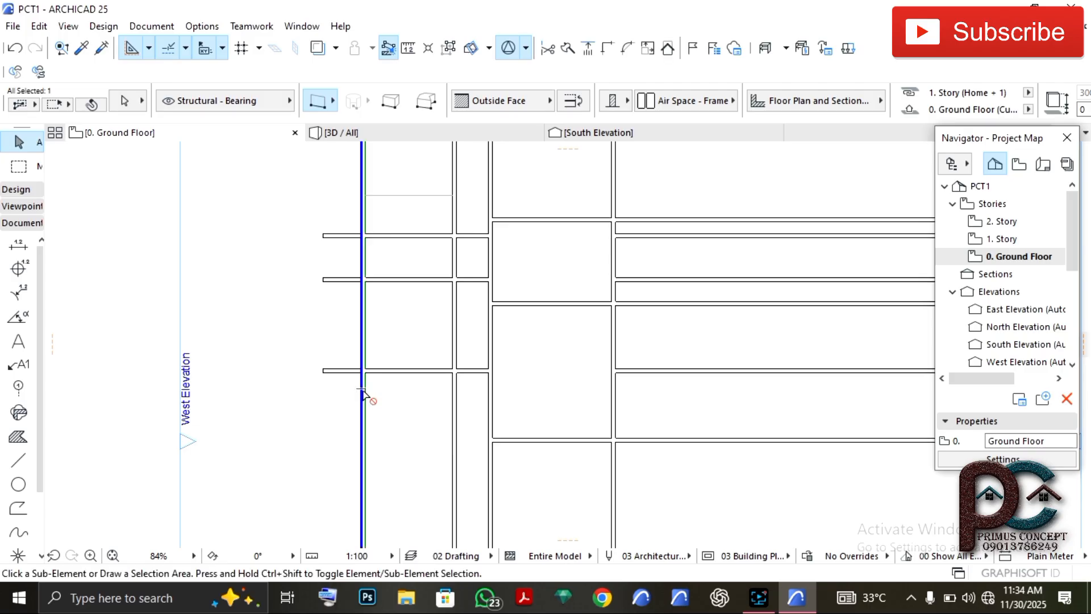
pyautogui.hotkey('ctrl', 'shift', 'd')
pyautogui.click(362, 425)
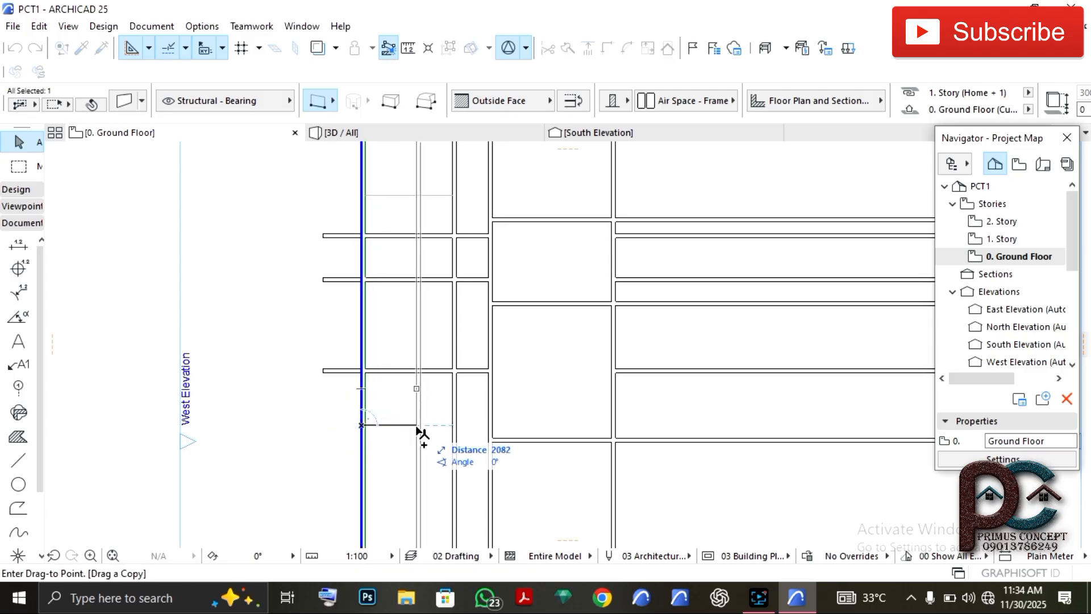
pyautogui.write('13')
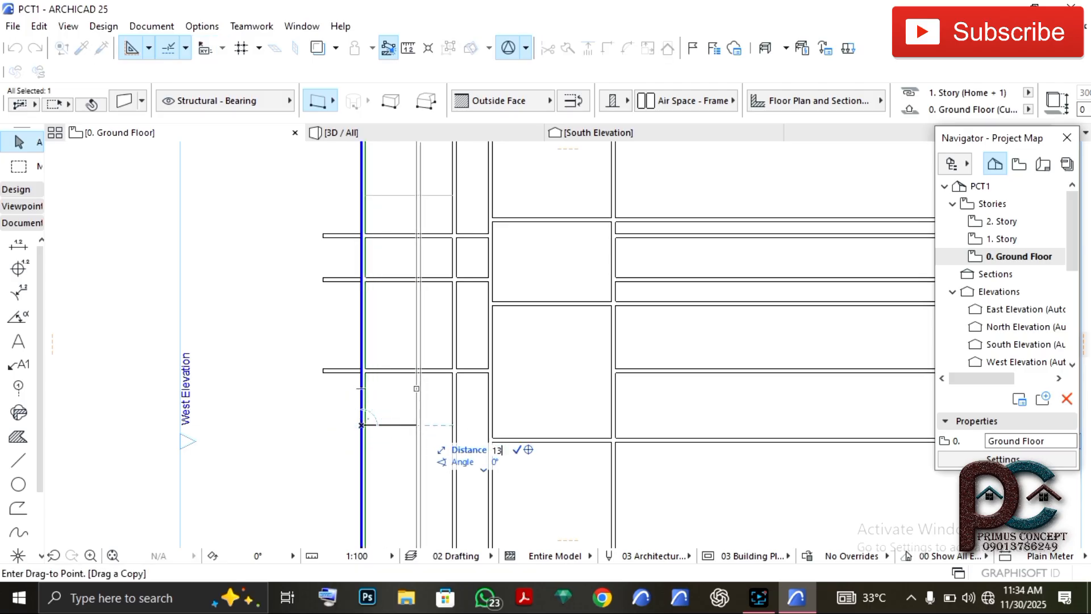
pyautogui.write('50')
pyautogui.press('Return')
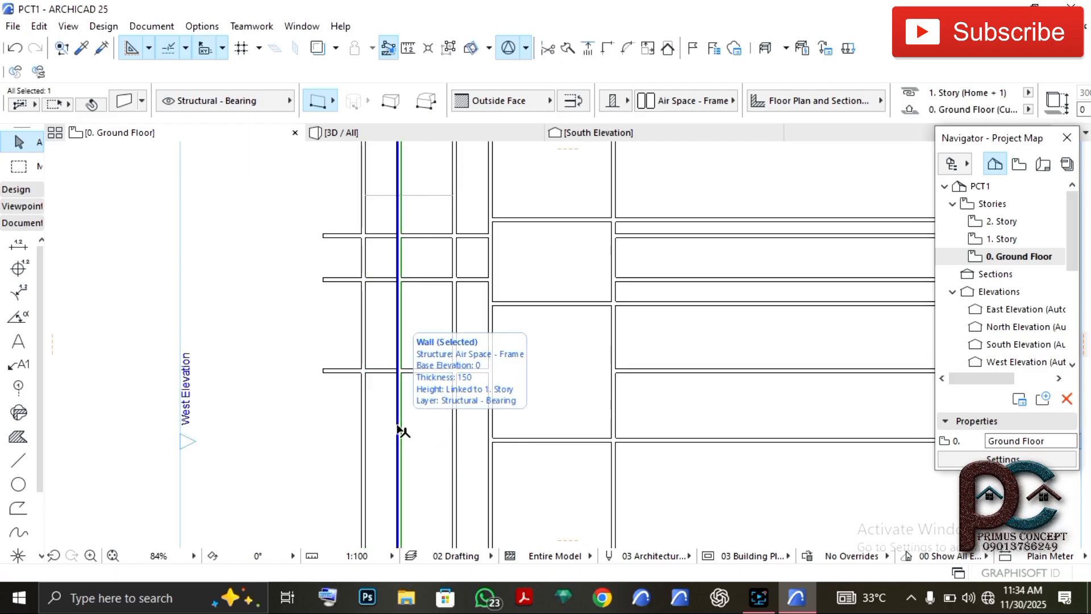
pyautogui.scroll(2, 426, 370)
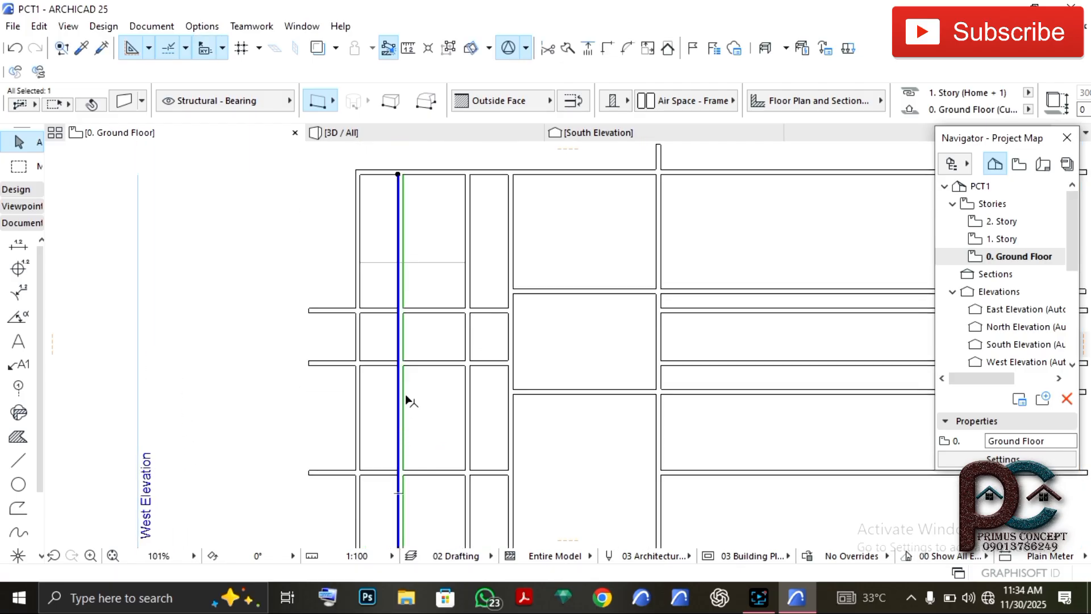
# Trim the newly copied vertical wall above the fourth horizontal wall and delete the detached piece at its upper end
pyautogui.keyDown('ctrl'); pyautogui.click(401, 328); pyautogui.keyUp('ctrl')
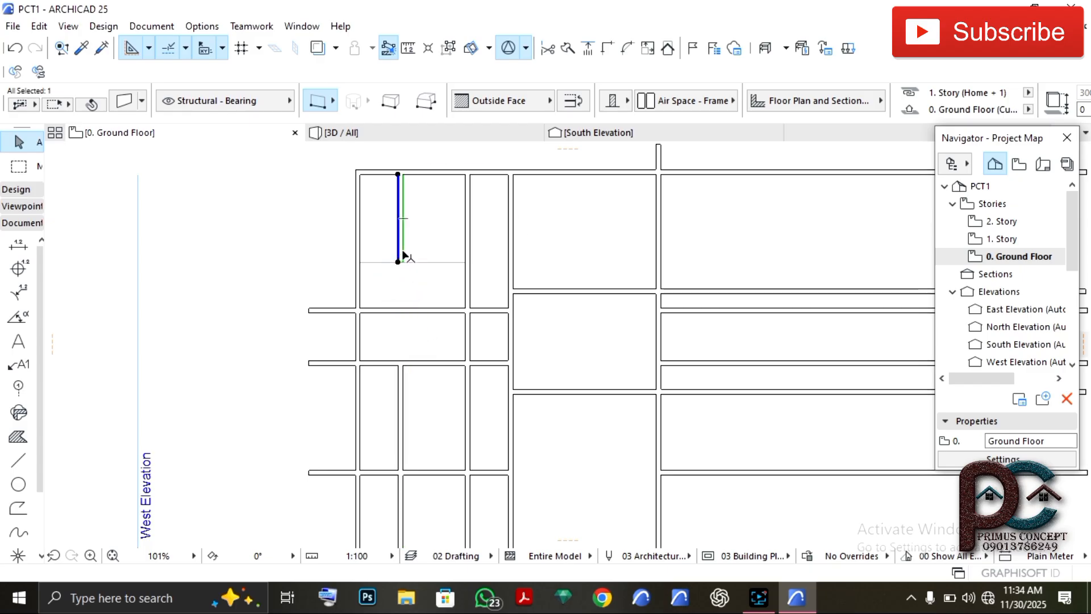
pyautogui.press('Delete')
pyautogui.moveTo(408, 335); pyautogui.dragTo(400, 271, button='middle')
pyautogui.scroll(3, 422, 343)
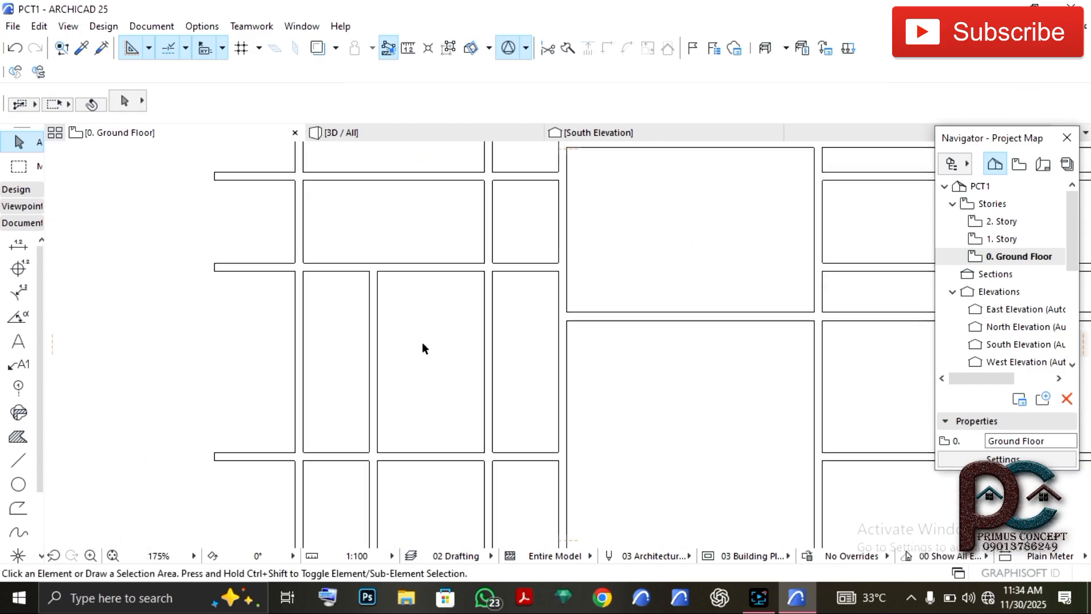
pyautogui.scroll(-4, 424, 288)
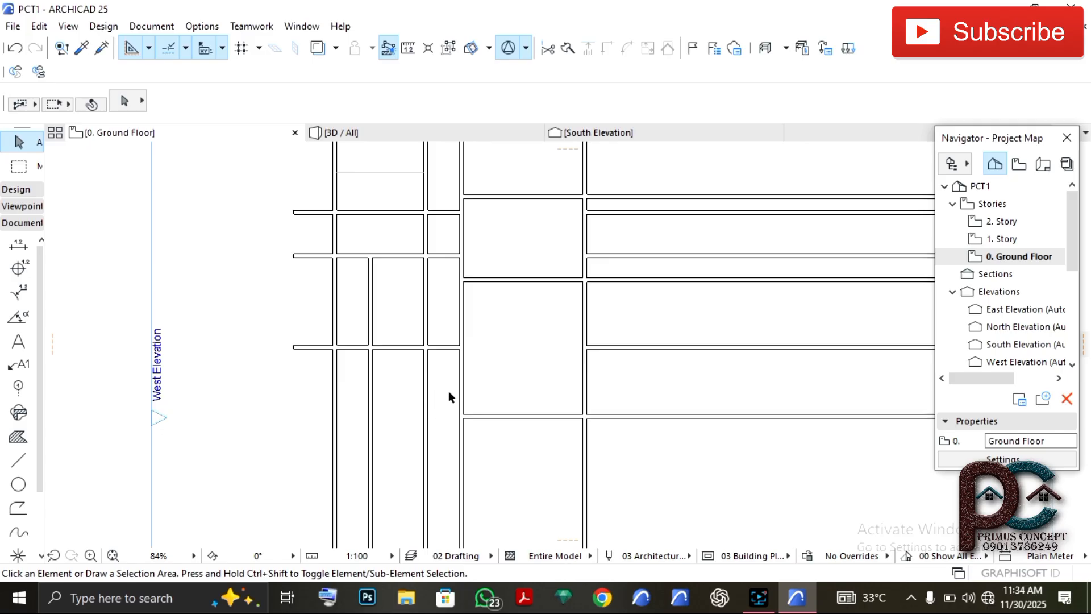
pyautogui.scroll(1, 349, 357)
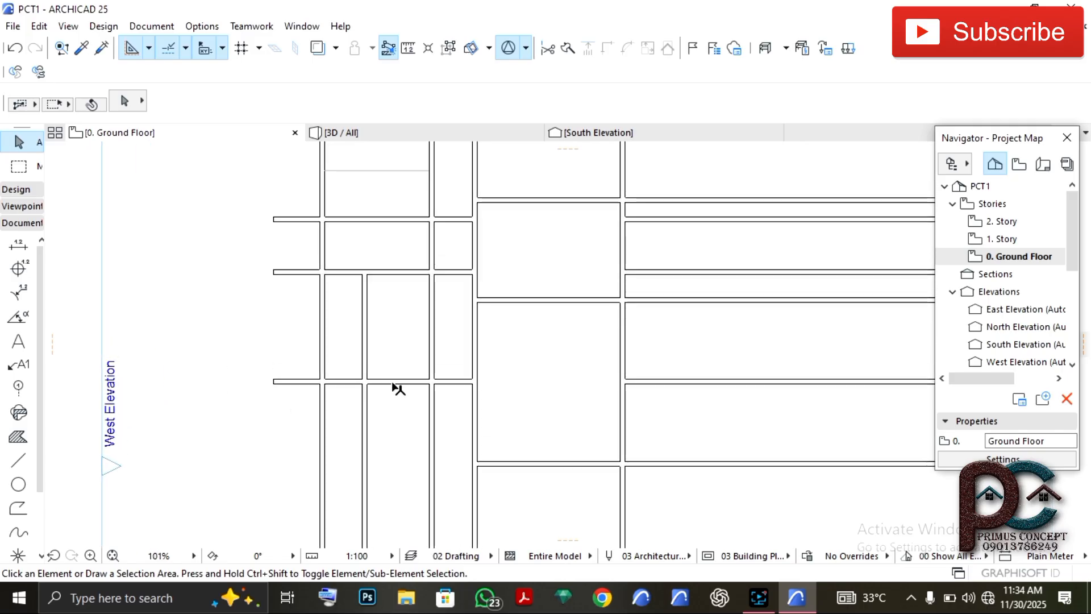
# With the sixth horizontal wall selected, try trimming the vertical wall that follows the new copy above it, and undo the trim
pyautogui.click(394, 388)
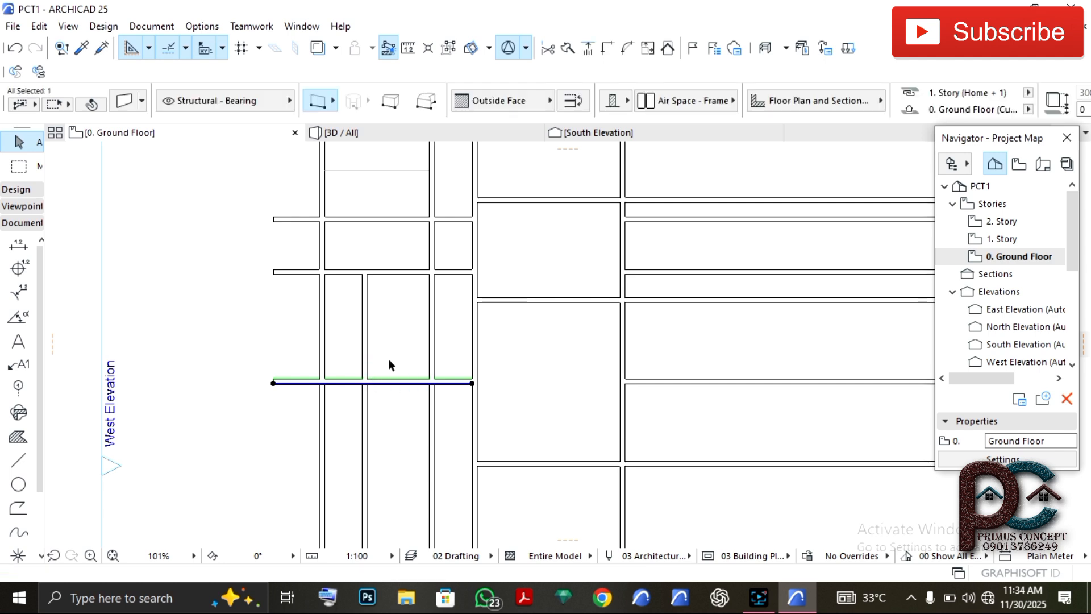
pyautogui.scroll(3, 395, 349)
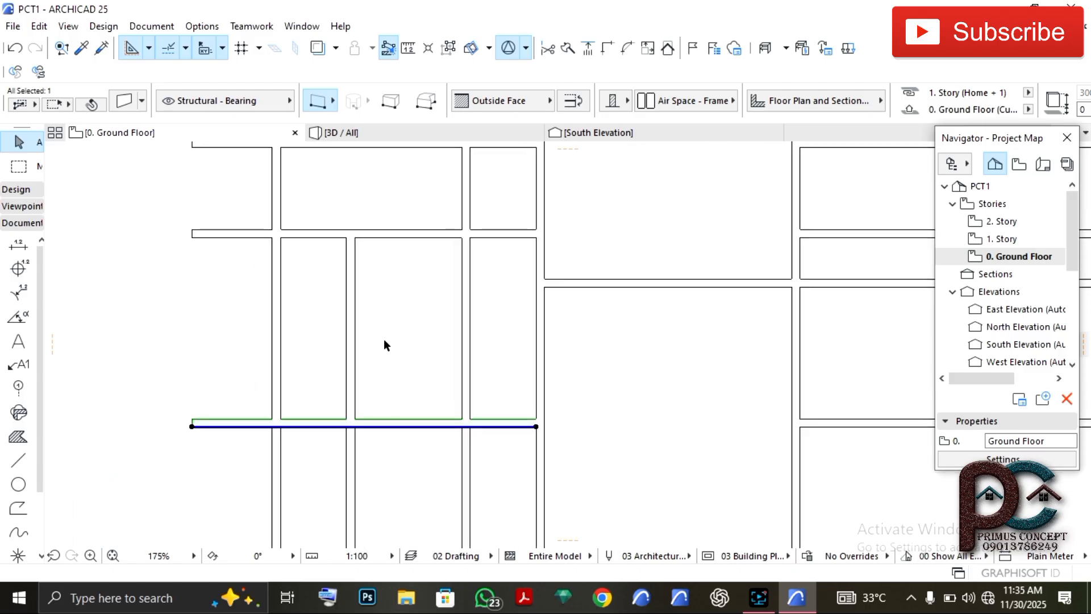
pyautogui.scroll(-2, 386, 370)
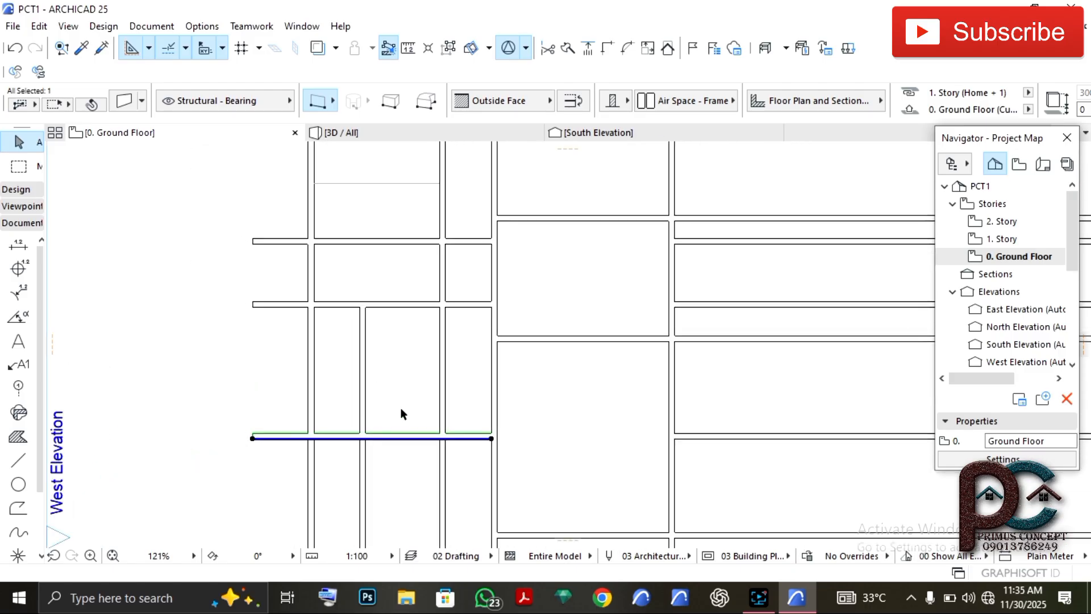
pyautogui.keyDown('ctrl'); pyautogui.click(443, 391); pyautogui.keyUp('ctrl')
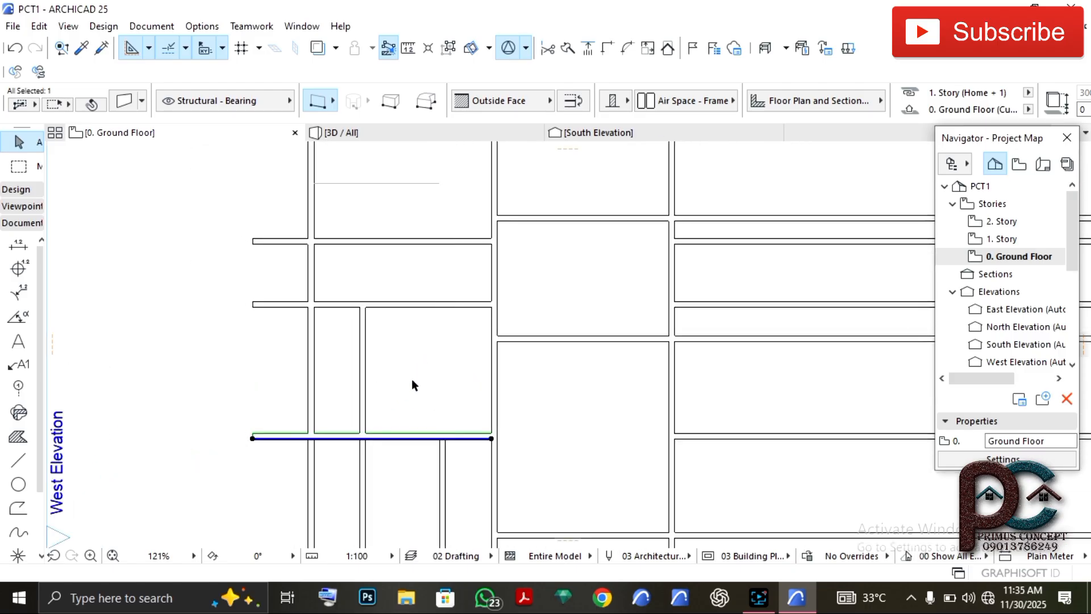
pyautogui.hotkey('ctrl', 'z')
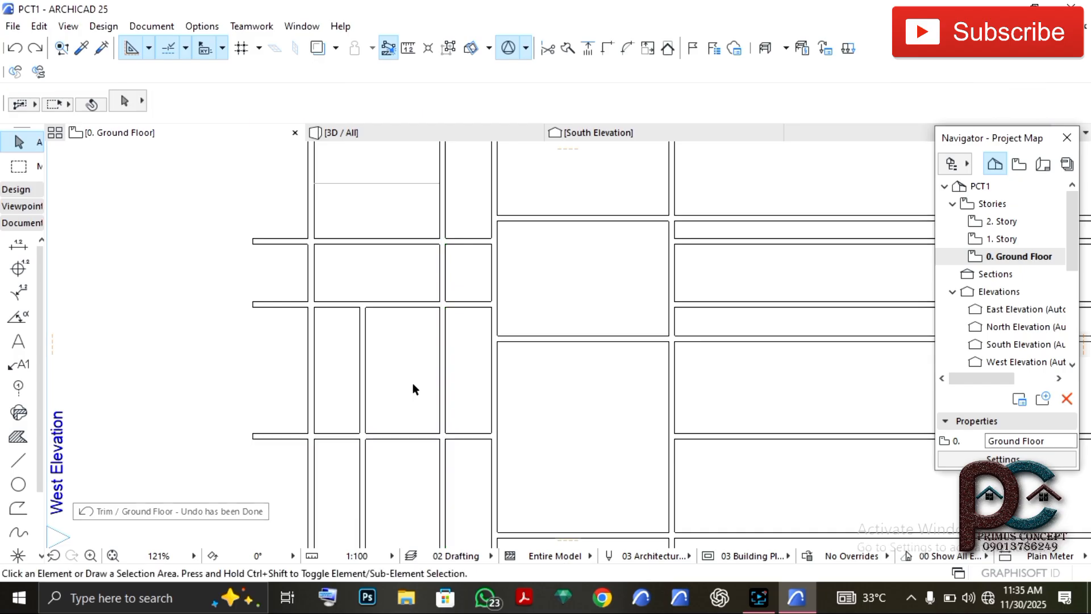
# Trim away the segment of the vertical wall following the new copy, between the fourth and sixth horizontal walls
pyautogui.keyDown('ctrl'); pyautogui.click(441, 382); pyautogui.keyUp('ctrl')
pyautogui.scroll(-2, 410, 369)
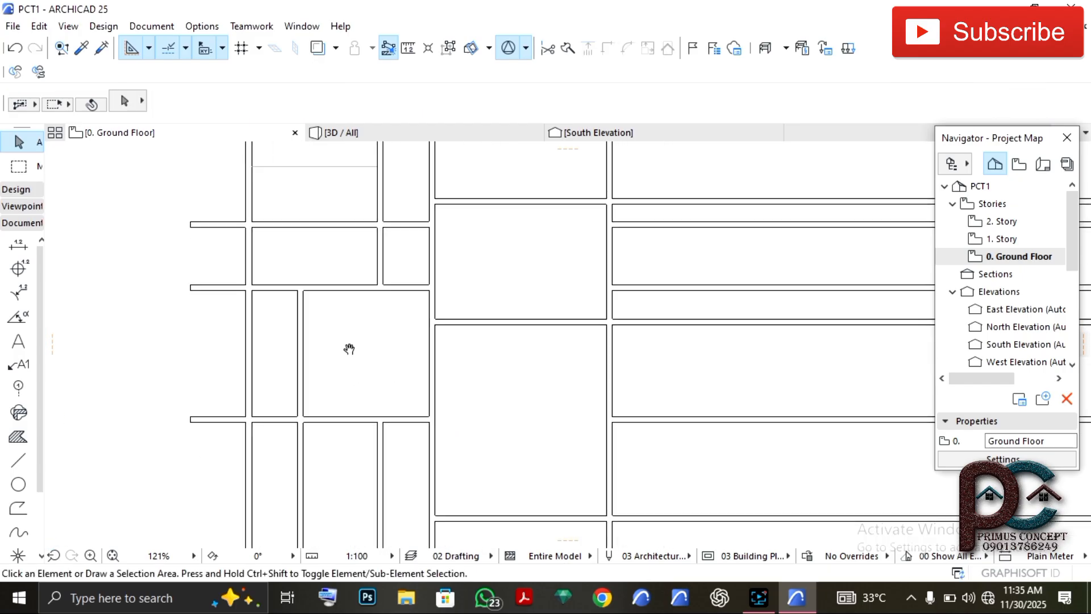
pyautogui.scroll(2, 353, 373)
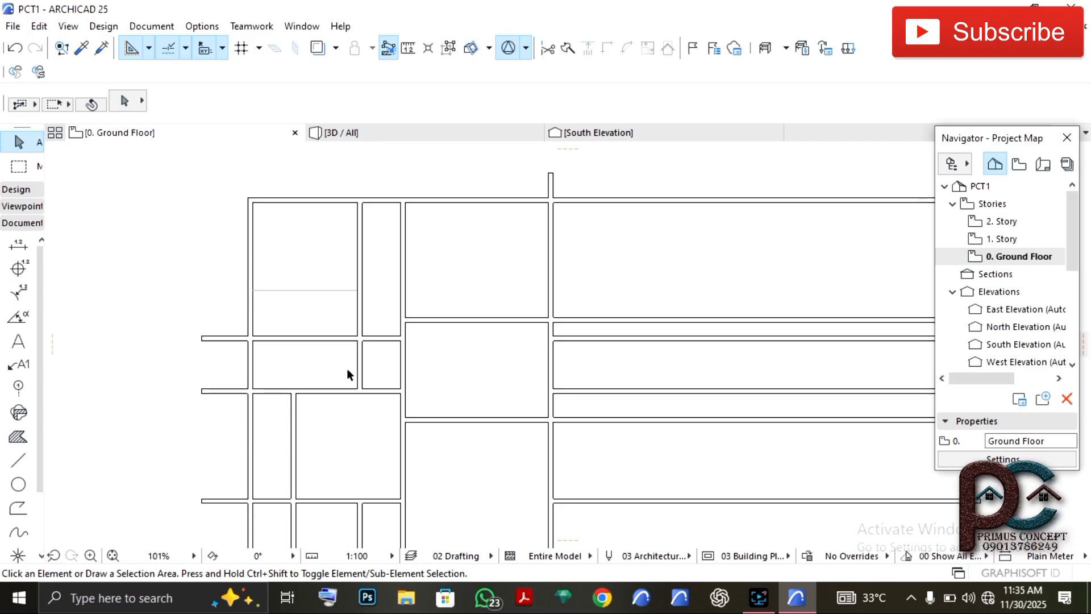
# Move the sixth horizontal wall down by about 1300 and clear the selection
pyautogui.scroll(1, 385, 369)
pyautogui.scroll(4, 386, 366)
pyautogui.scroll(-5, 387, 364)
pyautogui.scroll(3, 381, 375)
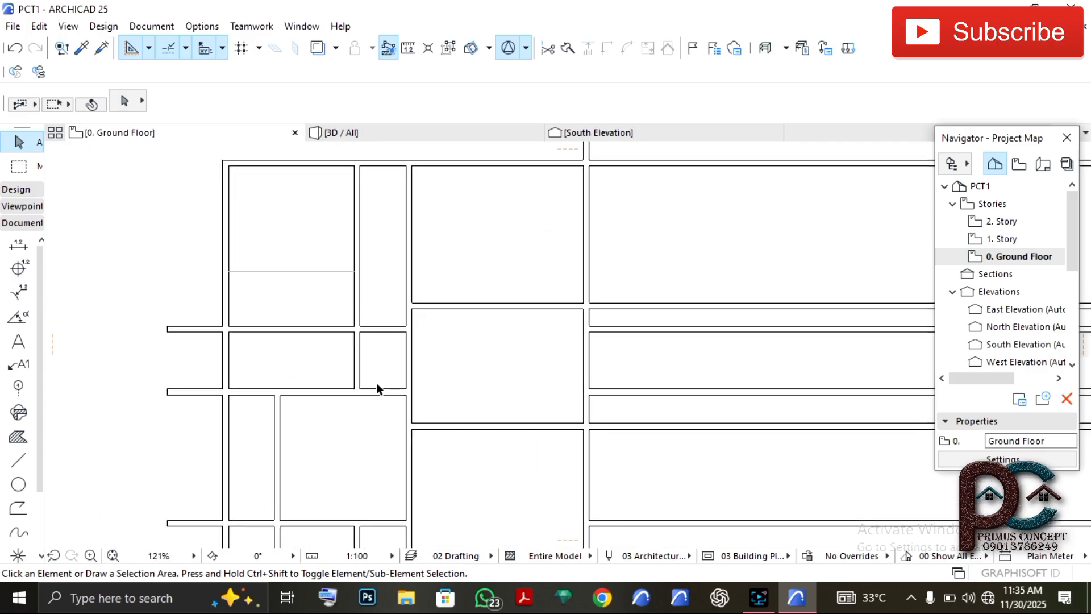
pyautogui.moveTo(377, 366); pyautogui.dragTo(370, 301, button='middle')
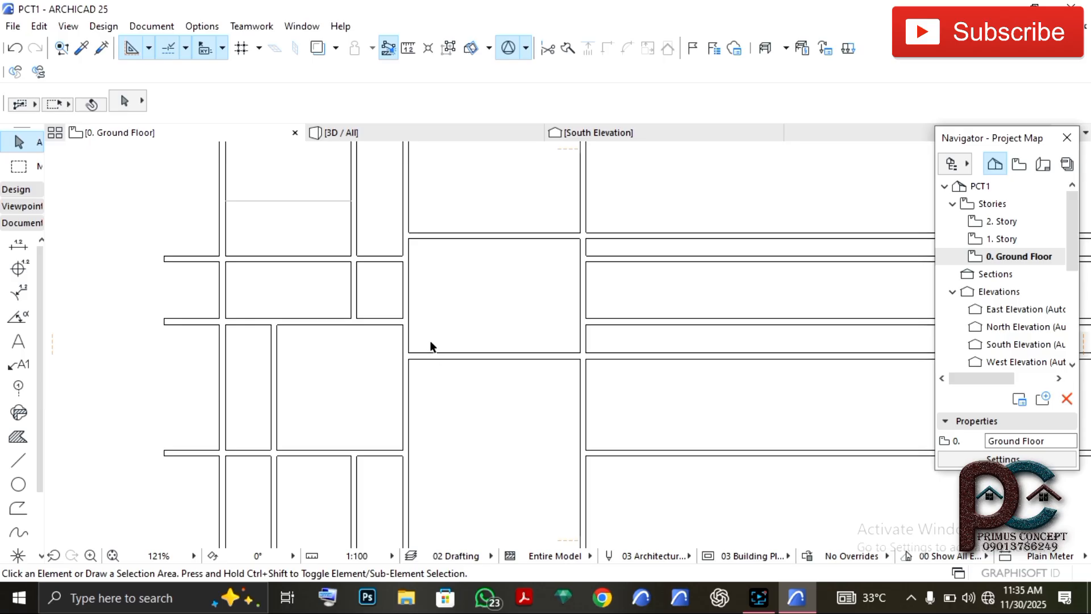
pyautogui.scroll(-2, 412, 376)
pyautogui.scroll(3, 343, 407)
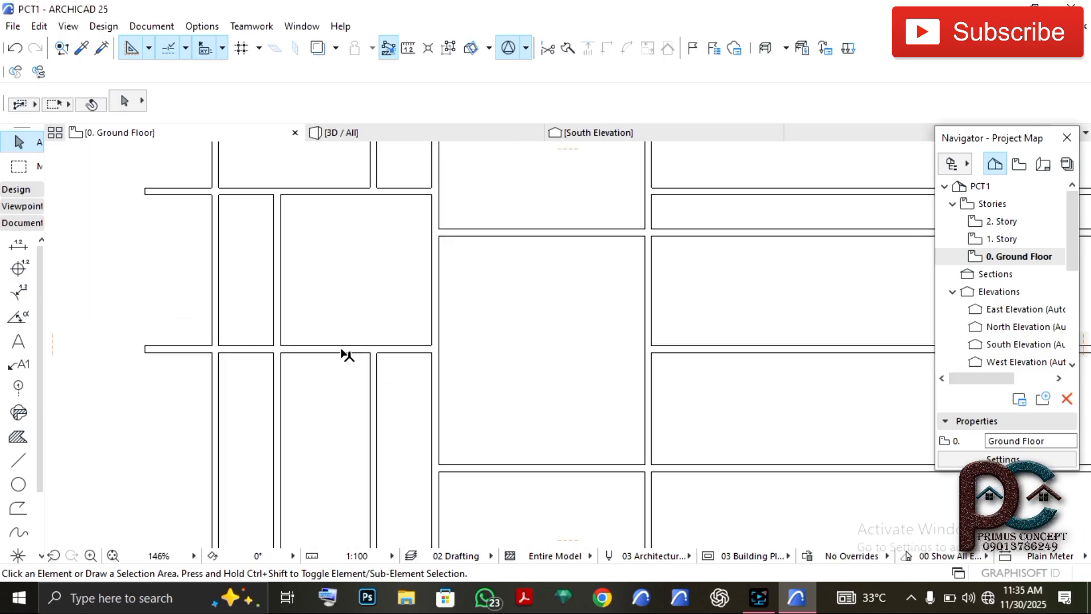
pyautogui.click(334, 349)
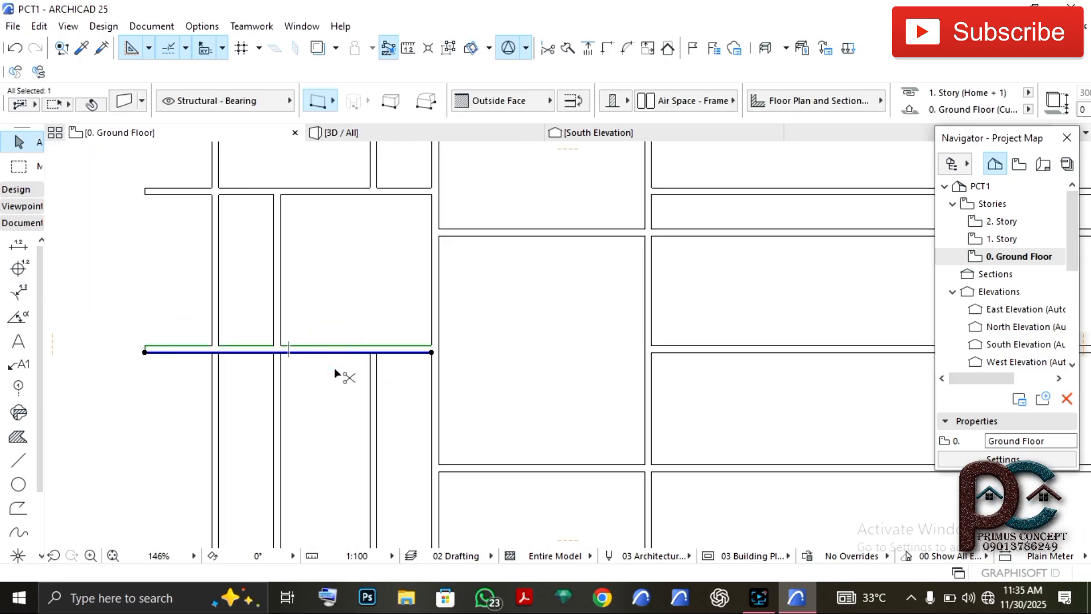
pyautogui.hotkey('ctrl', 'd')
pyautogui.click(359, 349)
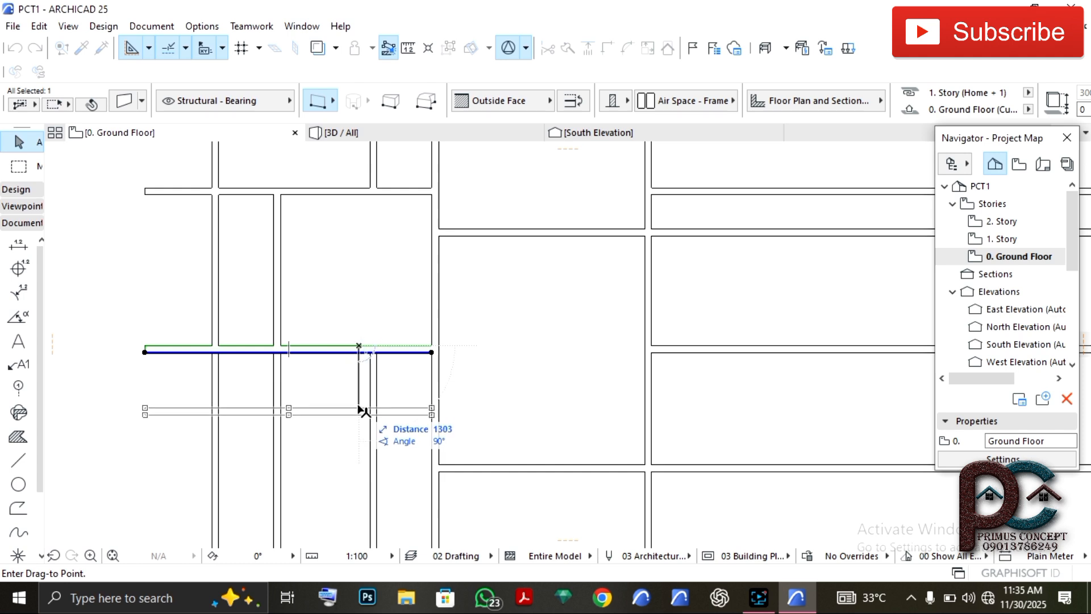
pyautogui.click(361, 407)
pyautogui.click(350, 268)
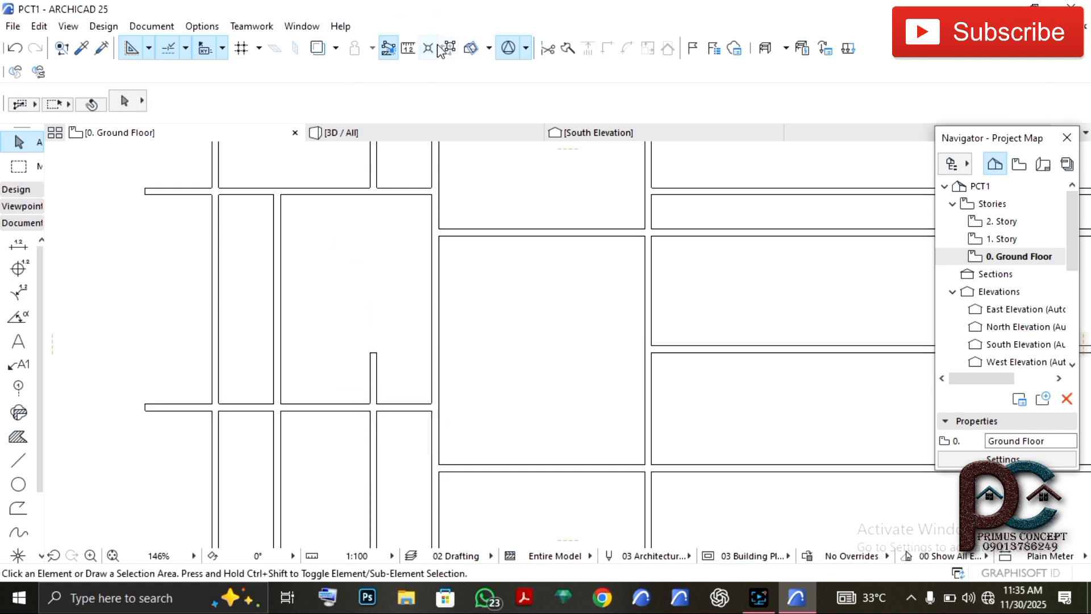
# Measure the height of the enlarged room between the fourth and sixth horizontal walls
pyautogui.click(408, 47)
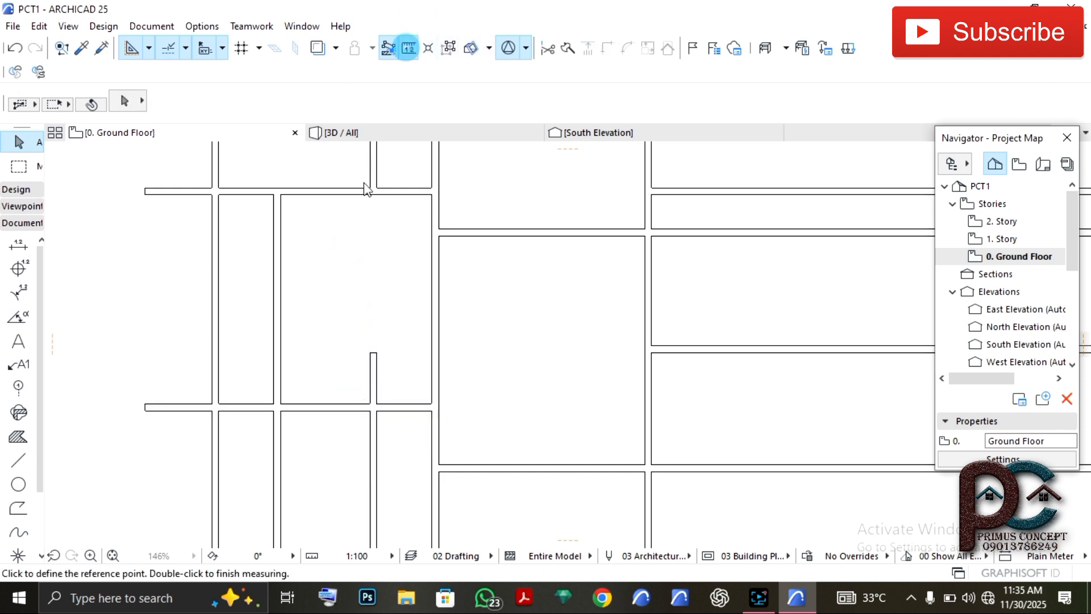
pyautogui.click(325, 195)
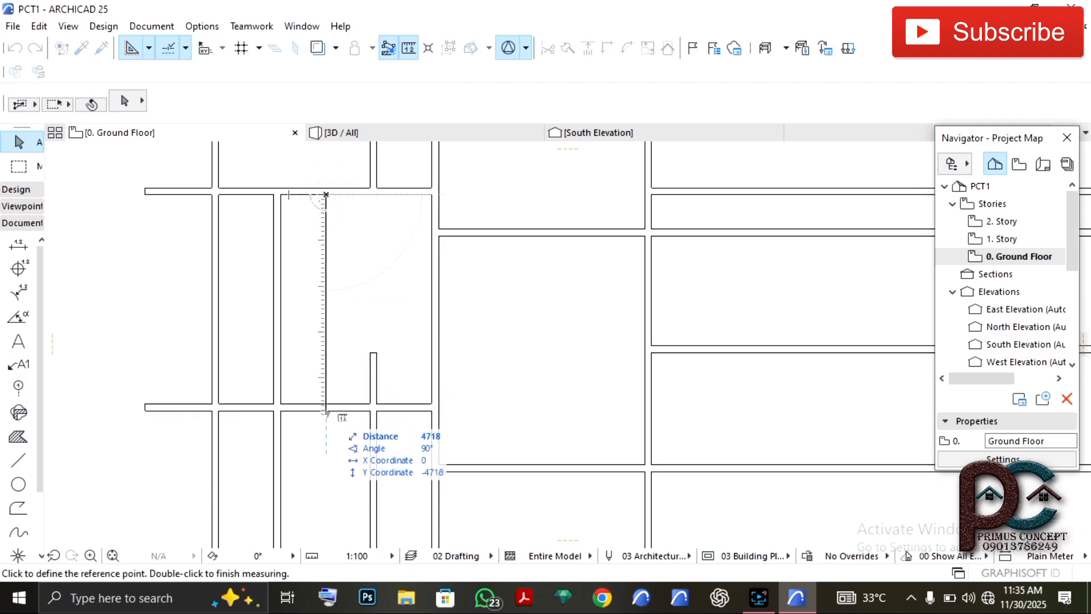
pyautogui.press('Escape')
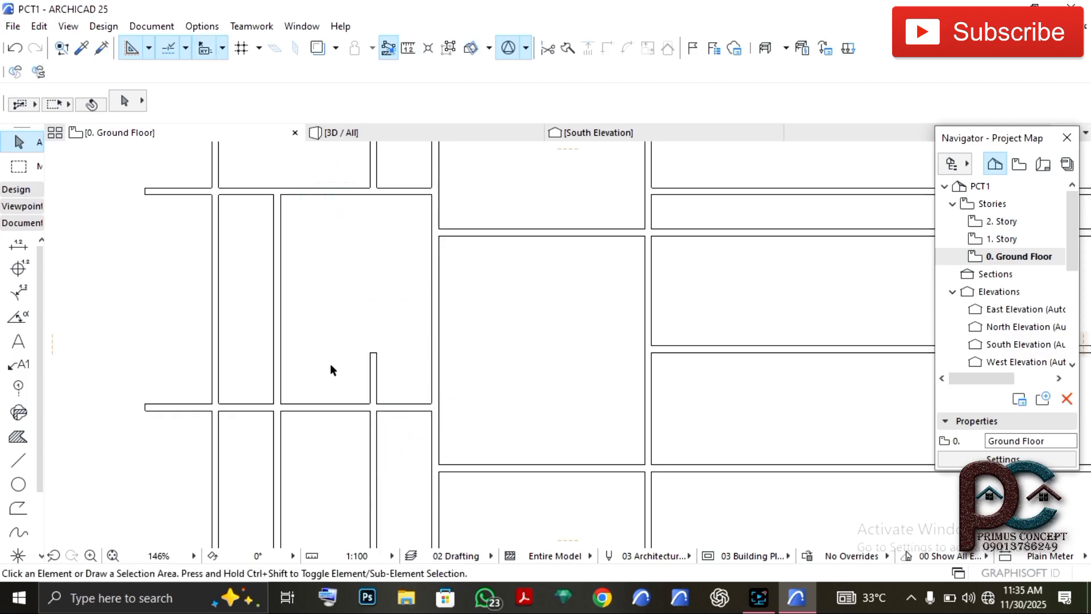
# Trim the vertical wall stub above the moved horizontal wall, undo both the trim and the move, and clear the selection
pyautogui.keyDown('ctrl'); pyautogui.click(374, 368); pyautogui.keyUp('ctrl')
pyautogui.scroll(2, 374, 371)
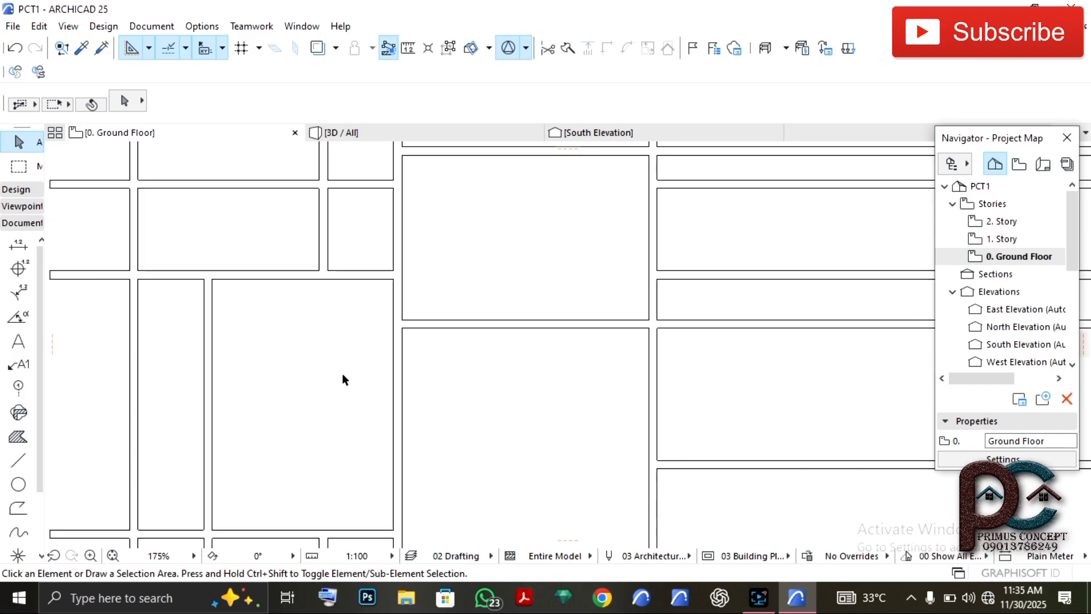
pyautogui.scroll(-4, 342, 374)
pyautogui.hotkey('ctrl', 'z')
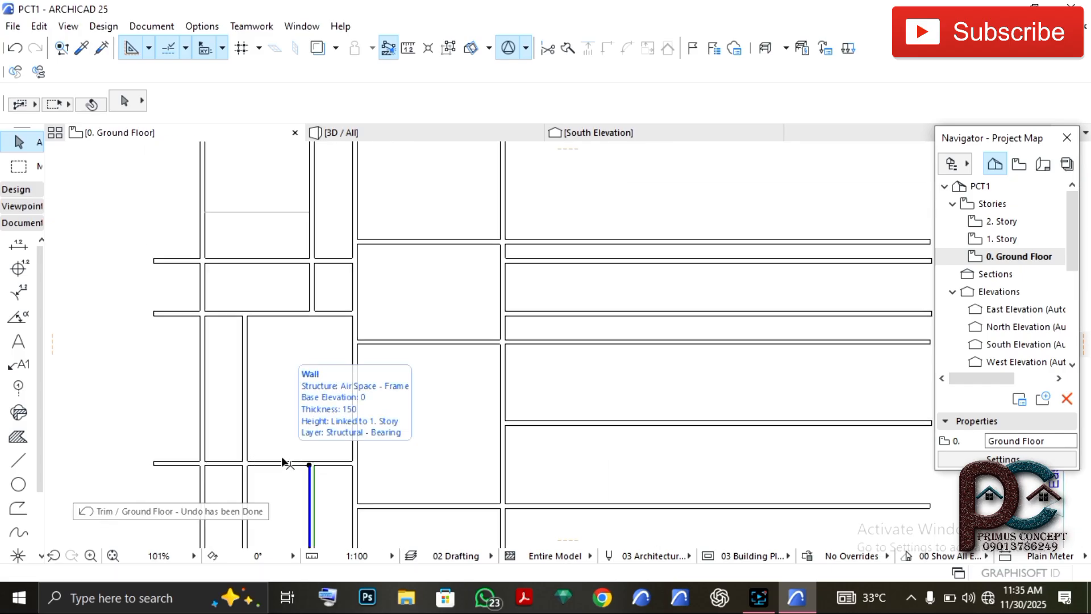
pyautogui.hotkey('ctrl', 'z')
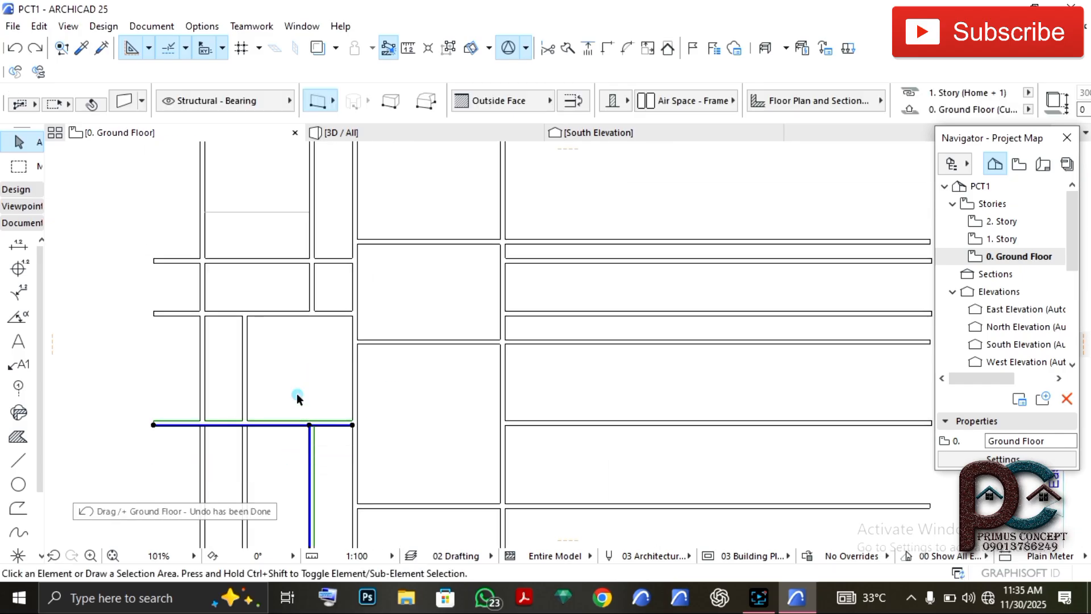
pyautogui.click(298, 395)
# Measure the clear vertical distance between the fourth and sixth horizontal walls inside the restored room
pyautogui.scroll(1, 301, 364)
pyautogui.scroll(4, 301, 354)
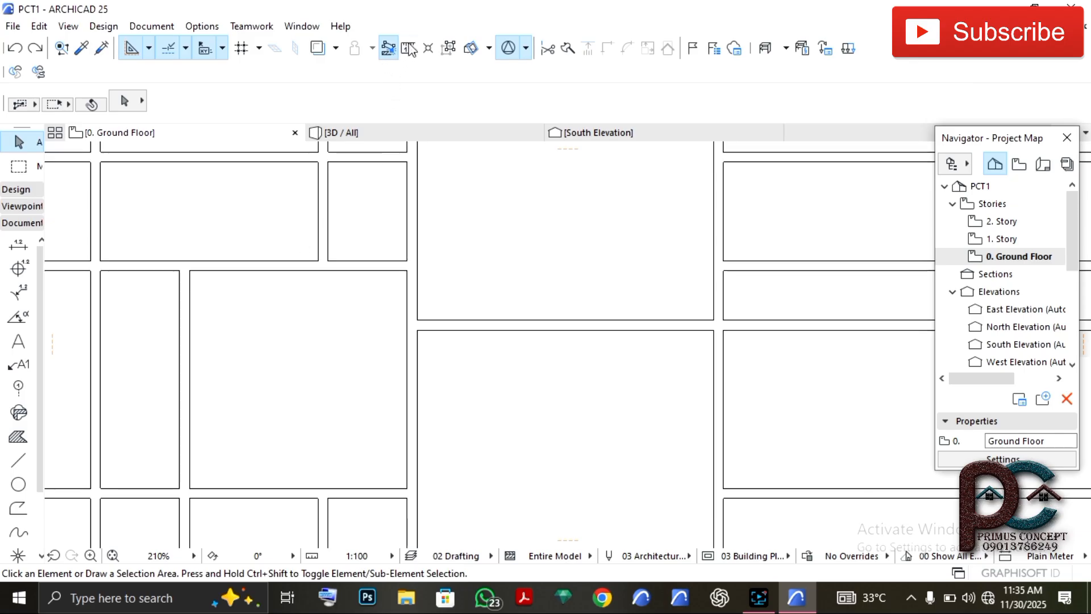
pyautogui.click(408, 48)
pyautogui.click(235, 270)
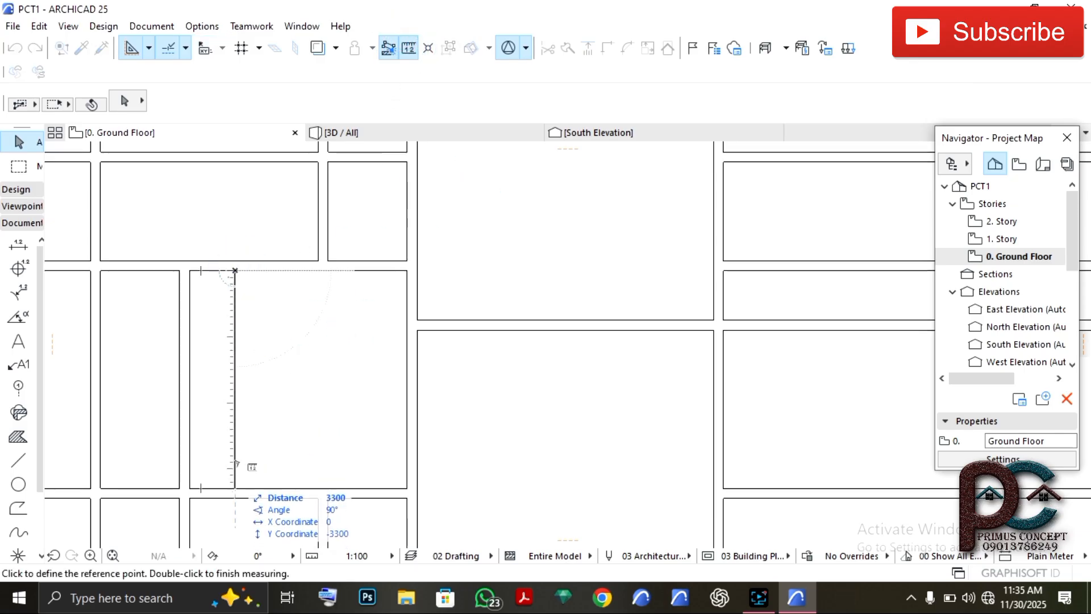
pyautogui.press('Escape')
# Trim away, below the sixth horizontal wall, the leftmost vertical wall and the vertical wall just after the new copy
pyautogui.scroll(-1, 245, 401)
pyautogui.moveTo(244, 403); pyautogui.dragTo(301, 365, button='middle')
pyautogui.scroll(-4, 302, 370)
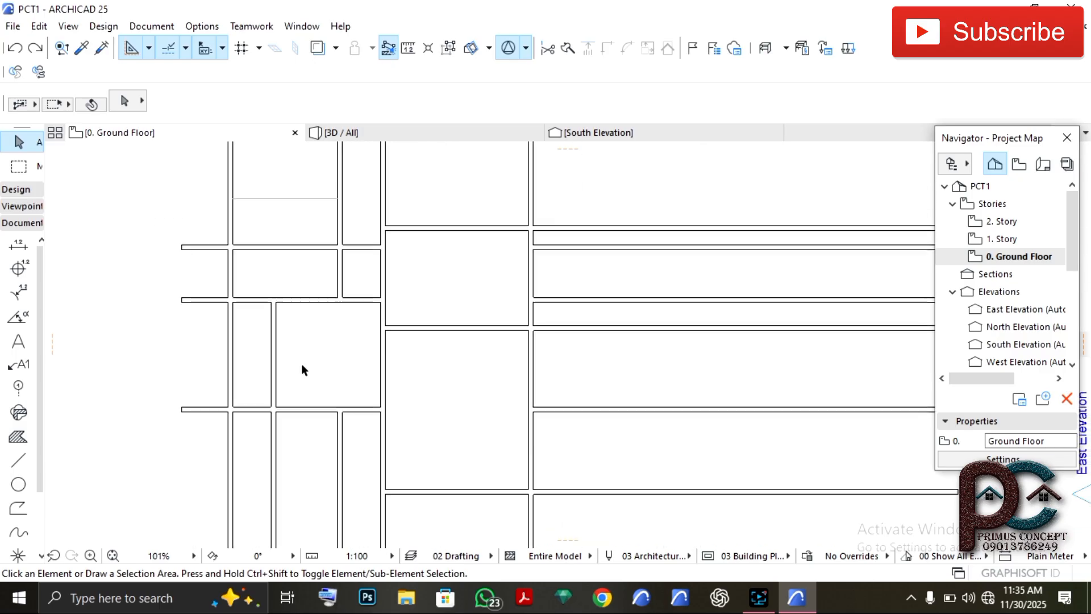
pyautogui.moveTo(295, 406); pyautogui.dragTo(316, 370, button='middle')
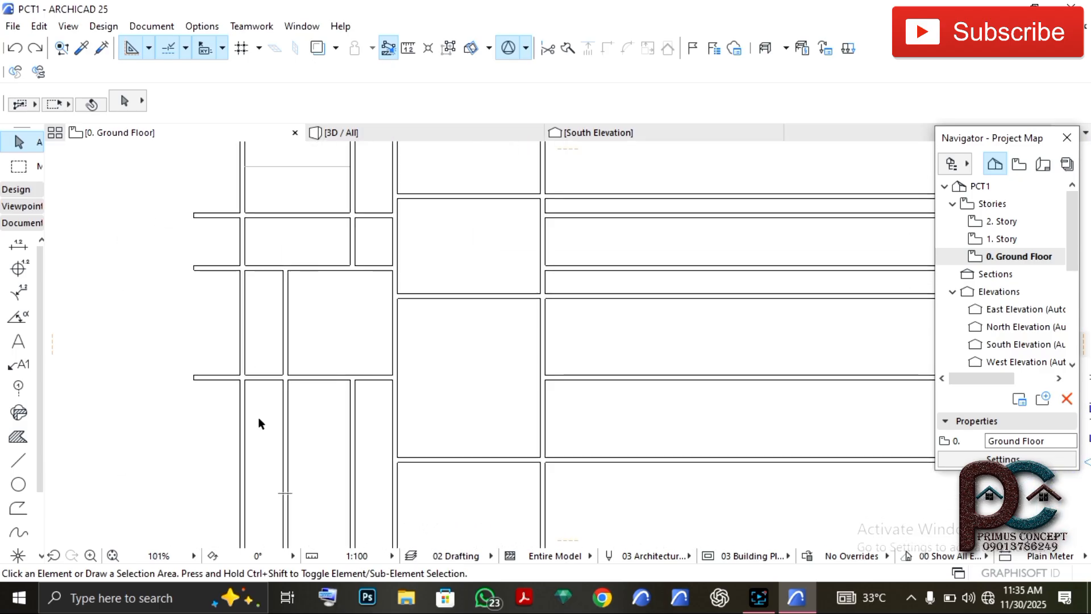
pyautogui.keyDown('ctrl'); pyautogui.click(240, 413); pyautogui.keyUp('ctrl')
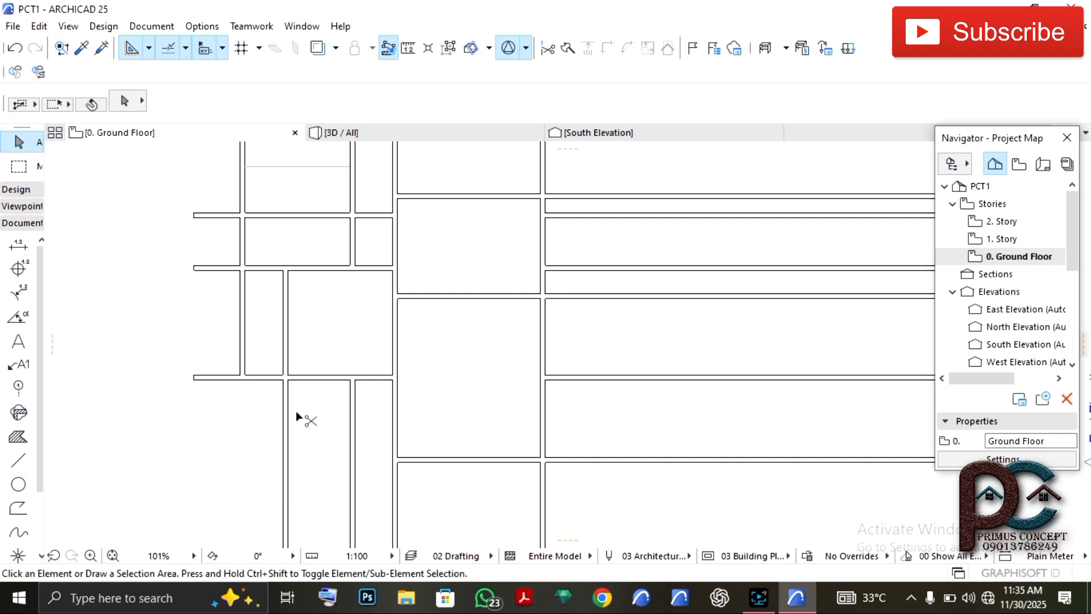
pyautogui.keyDown('ctrl'); pyautogui.click(352, 438); pyautogui.keyUp('ctrl')
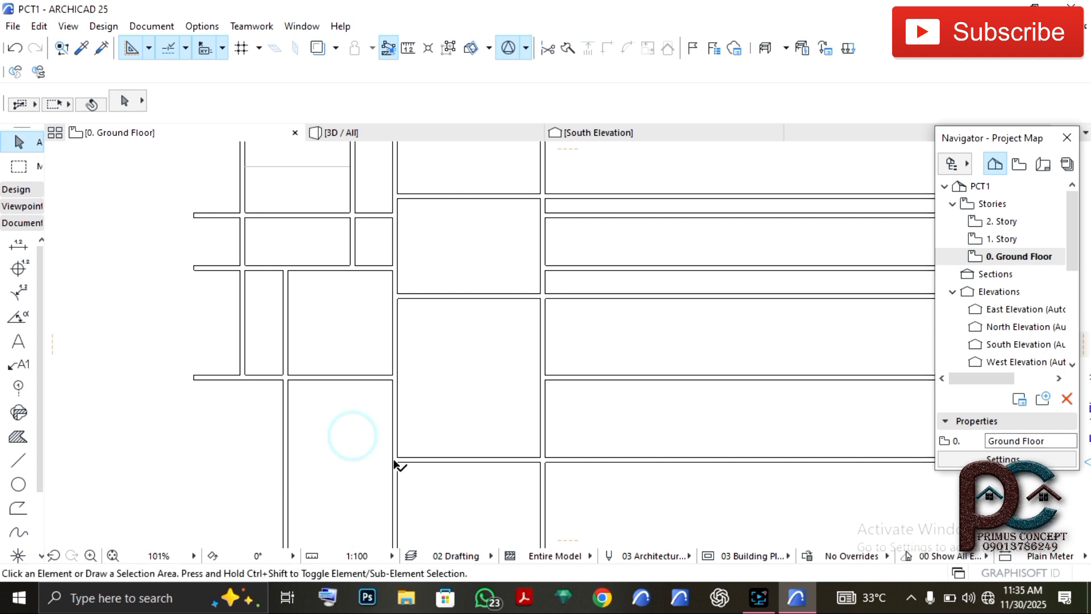
# Stretch the starting end of the lowest horizontal wall to the newly copied vertical wall and clear the selection
pyautogui.click(407, 461)
pyautogui.click(392, 462)
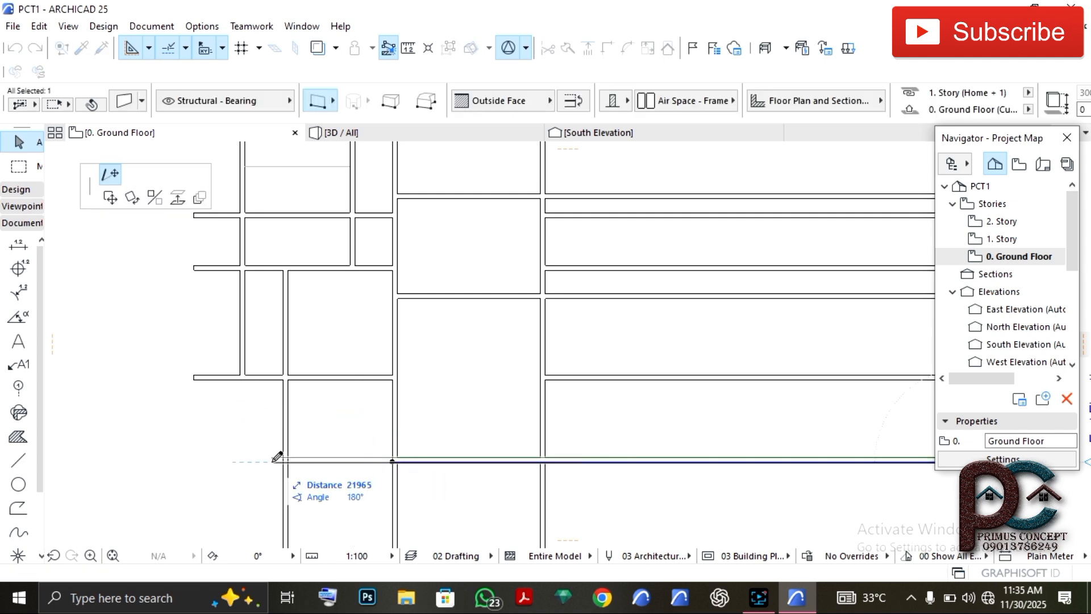
pyautogui.click(283, 462)
pyautogui.click(328, 432)
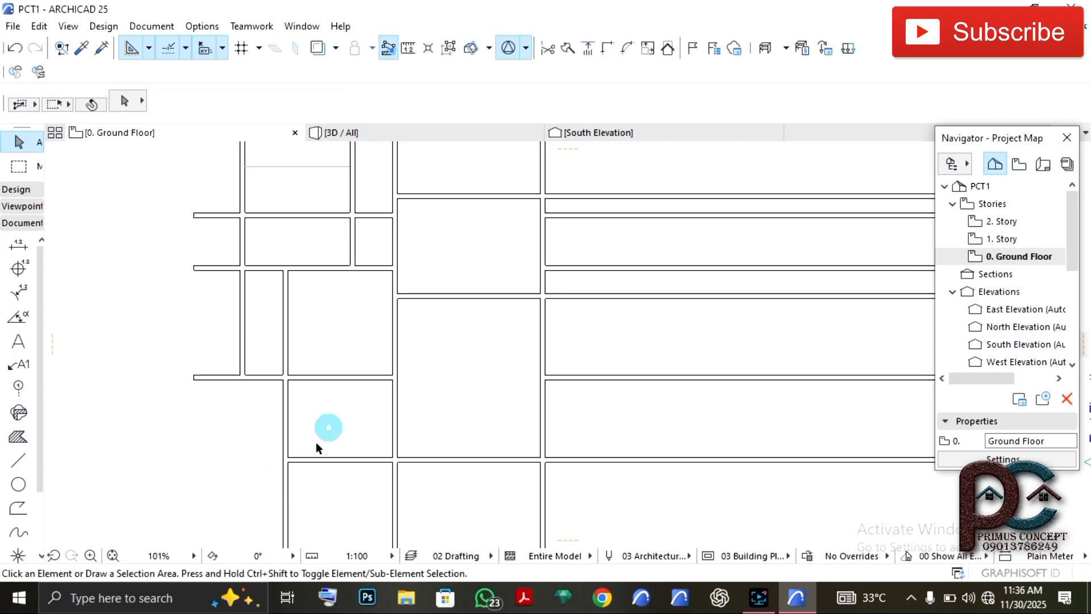
# Trim away the three vertical wall ends that extend below the lowest horizontal wall
pyautogui.keyDown('ctrl'); pyautogui.click(285, 493); pyautogui.keyUp('ctrl')
pyautogui.keyDown('ctrl'); pyautogui.click(396, 492); pyautogui.keyUp('ctrl')
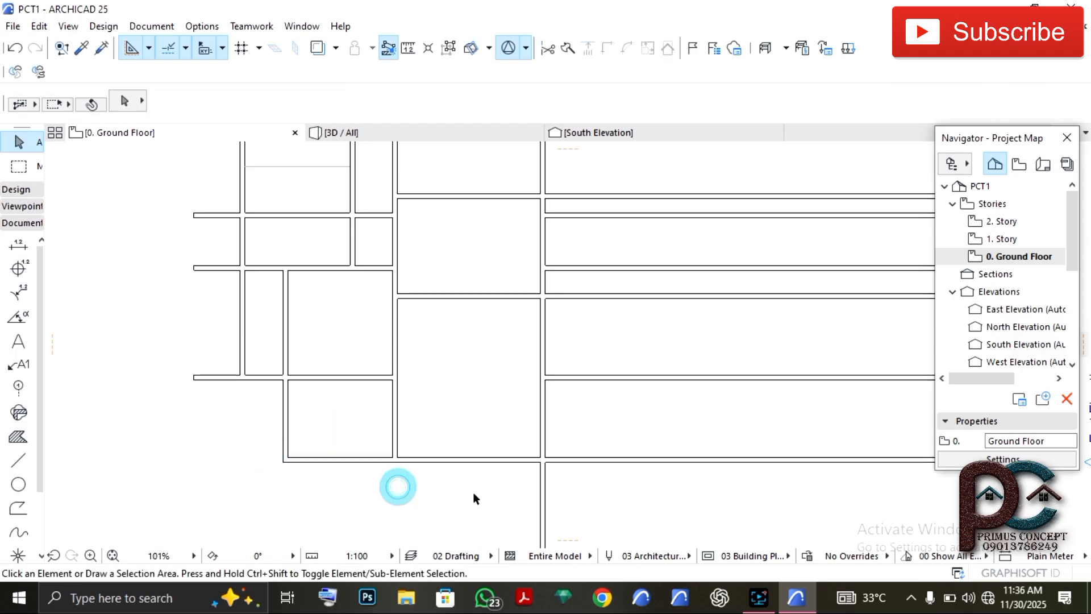
pyautogui.keyDown('ctrl'); pyautogui.click(543, 493); pyautogui.keyUp('ctrl')
# Trim away the four lowest horizontal walls' extensions beyond the last vertical wall
pyautogui.keyDown('ctrl'); pyautogui.click(577, 462); pyautogui.keyUp('ctrl')
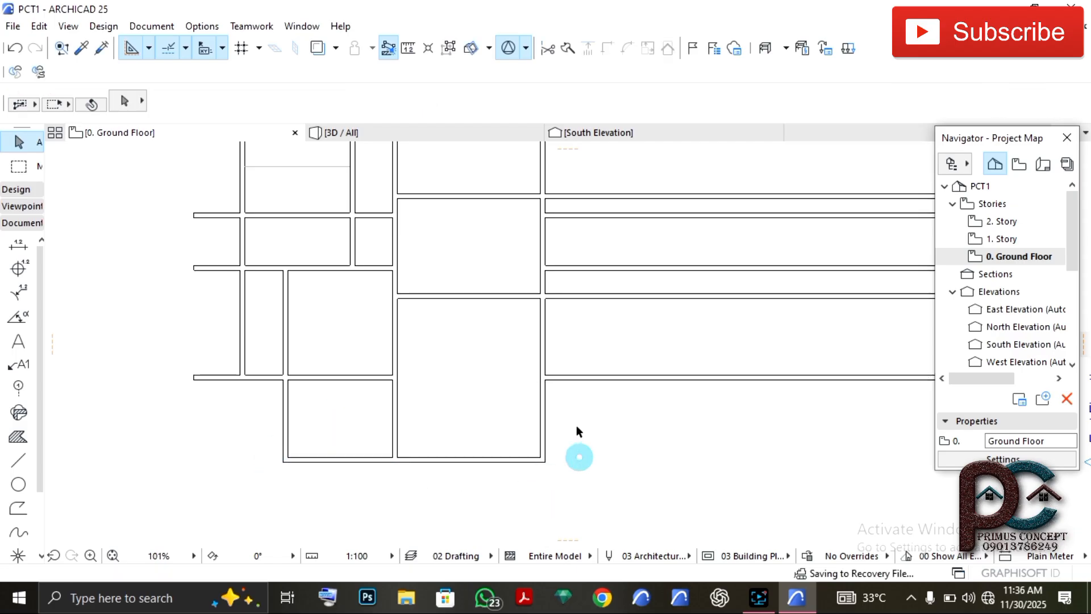
pyautogui.keyDown('ctrl'); pyautogui.click(576, 378); pyautogui.keyUp('ctrl')
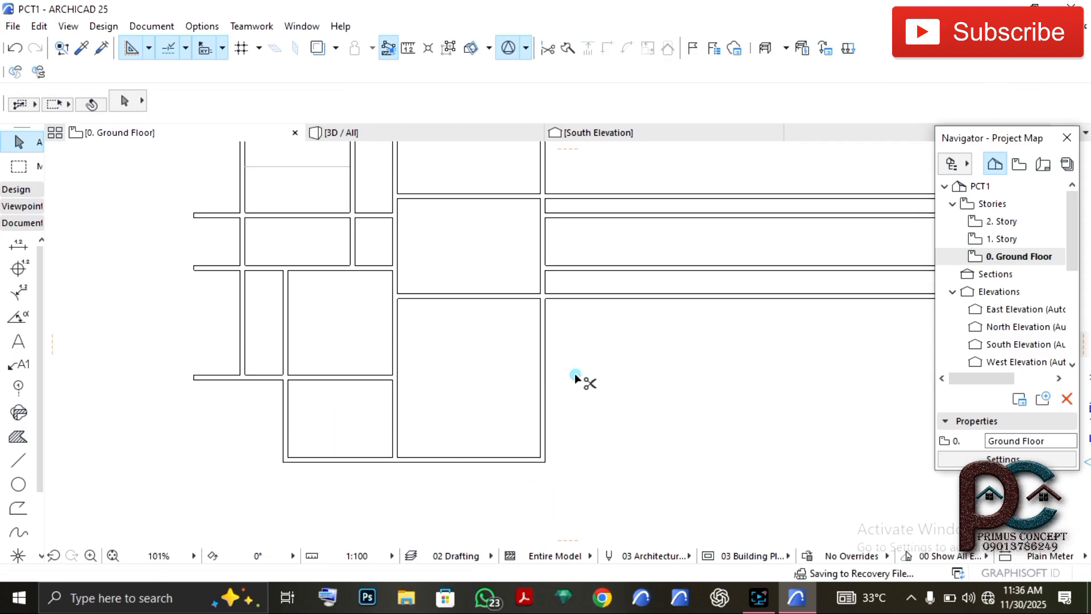
pyautogui.keyDown('ctrl'); pyautogui.click(598, 296); pyautogui.keyUp('ctrl')
pyautogui.keyDown('ctrl'); pyautogui.click(595, 268); pyautogui.keyUp('ctrl')
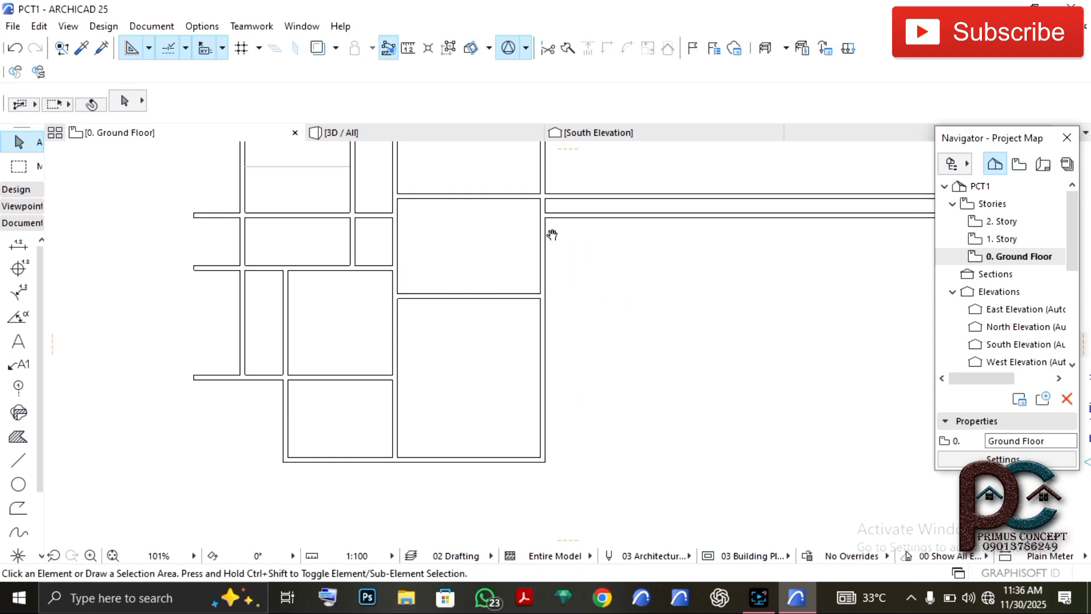
# Trim away the three upper horizontal walls' extensions beyond the rightmost vertical wall and that wall's end above the topmost horizontal wall
pyautogui.moveTo(552, 234); pyautogui.dragTo(503, 312, button='middle')
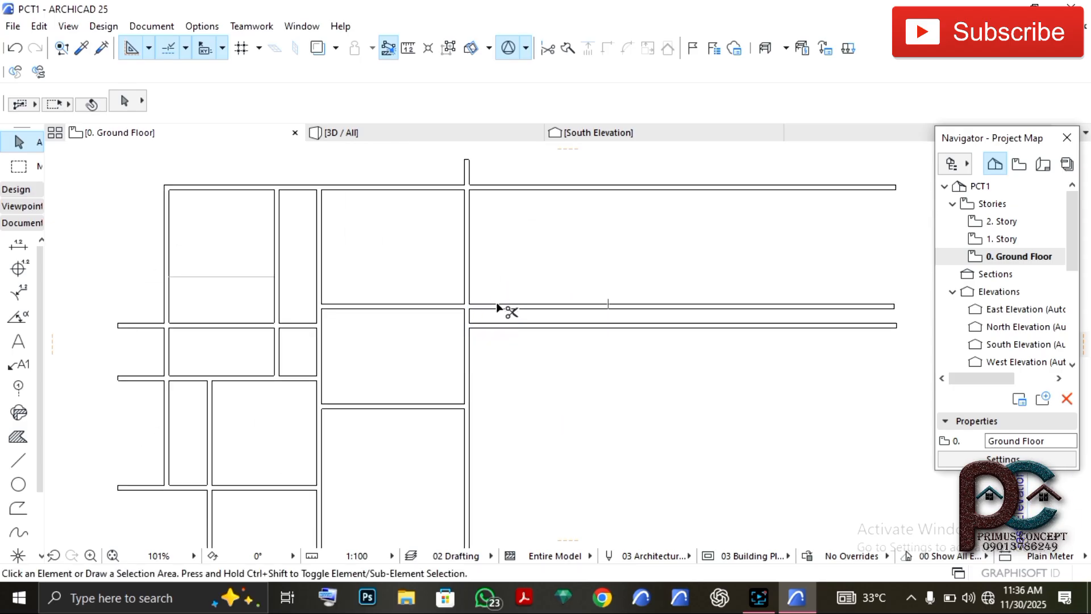
pyautogui.keyDown('ctrl'); pyautogui.click(498, 306); pyautogui.keyUp('ctrl')
pyautogui.keyDown('ctrl'); pyautogui.click(498, 324); pyautogui.keyUp('ctrl')
pyautogui.keyDown('ctrl'); pyautogui.click(500, 186); pyautogui.keyUp('ctrl')
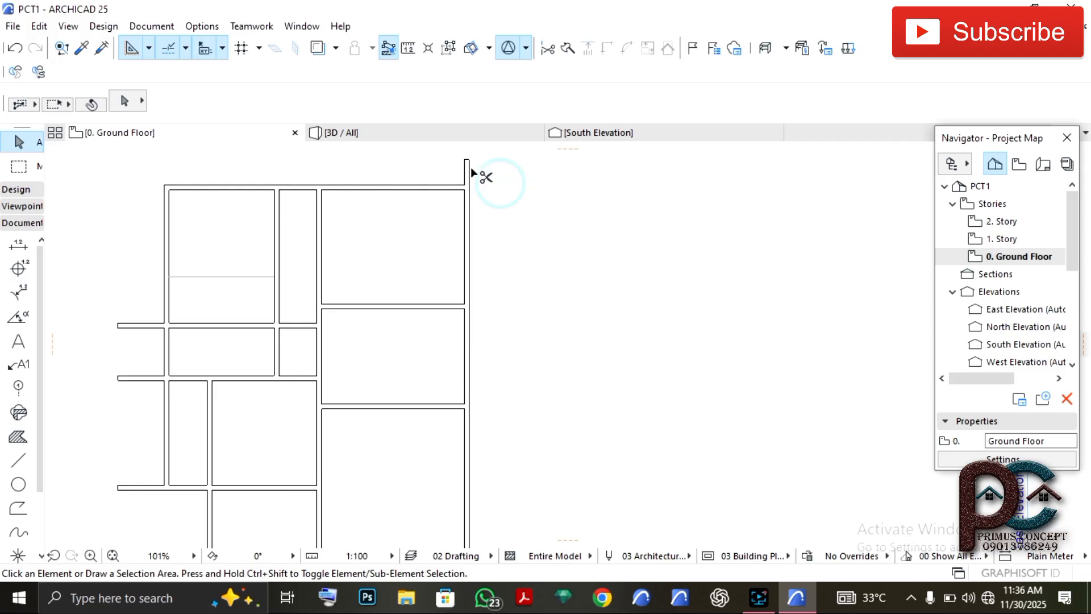
pyautogui.keyDown('ctrl'); pyautogui.click(467, 169); pyautogui.keyUp('ctrl')
# Trim away the three horizontal wall ends that extend left beyond the leftmost vertical wall
pyautogui.moveTo(507, 249); pyautogui.dragTo(618, 241, button='middle')
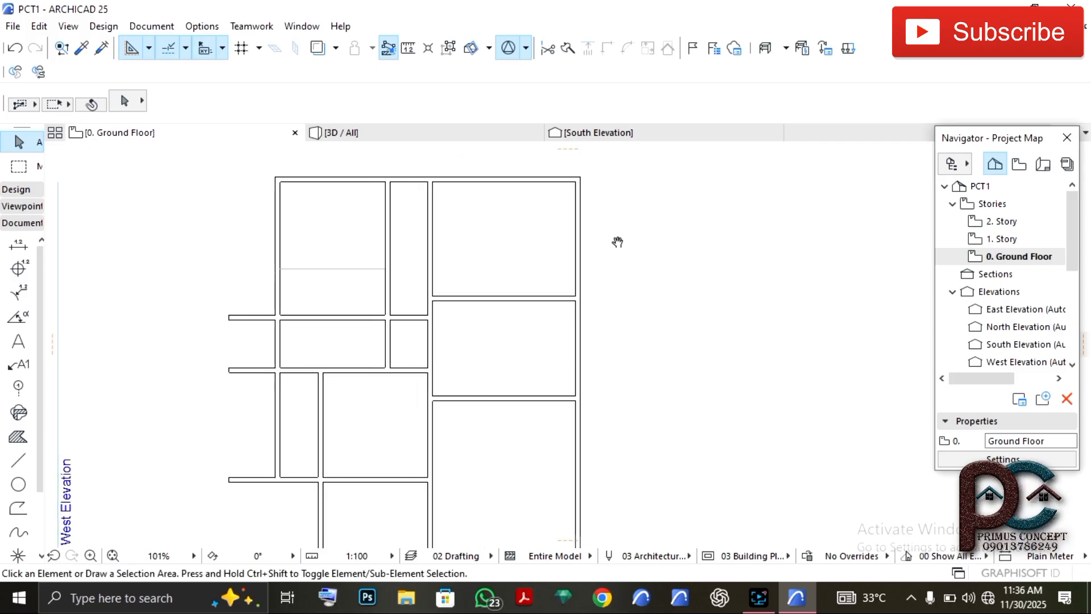
pyautogui.keyDown('ctrl'); pyautogui.click(255, 316); pyautogui.keyUp('ctrl')
pyautogui.keyDown('ctrl'); pyautogui.click(261, 370); pyautogui.keyUp('ctrl')
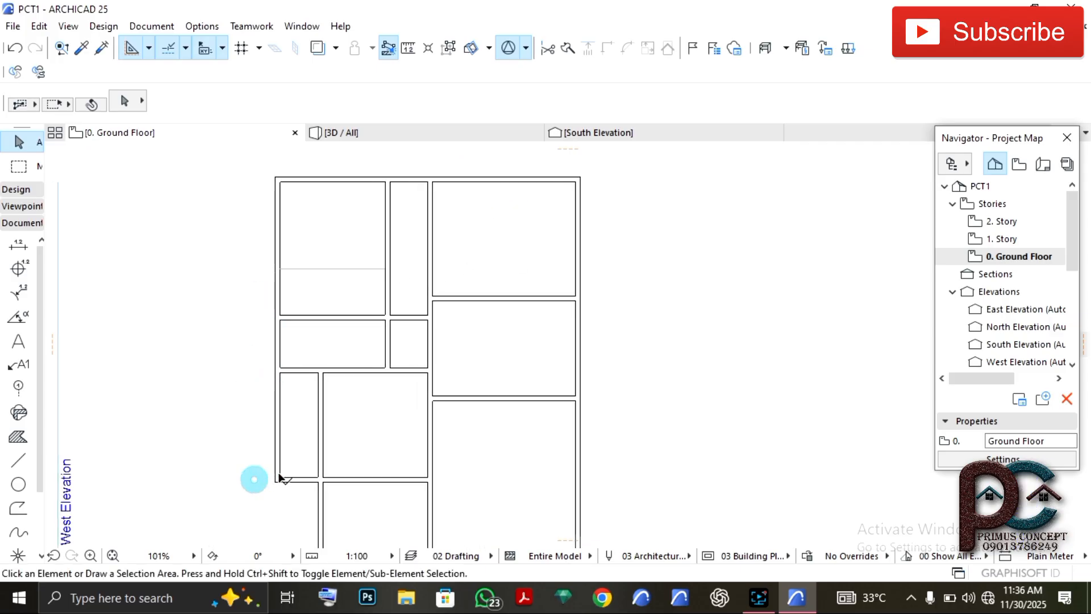
# Measure the inside depth of the lowest room on the left half of the plan
pyautogui.scroll(4, 325, 383)
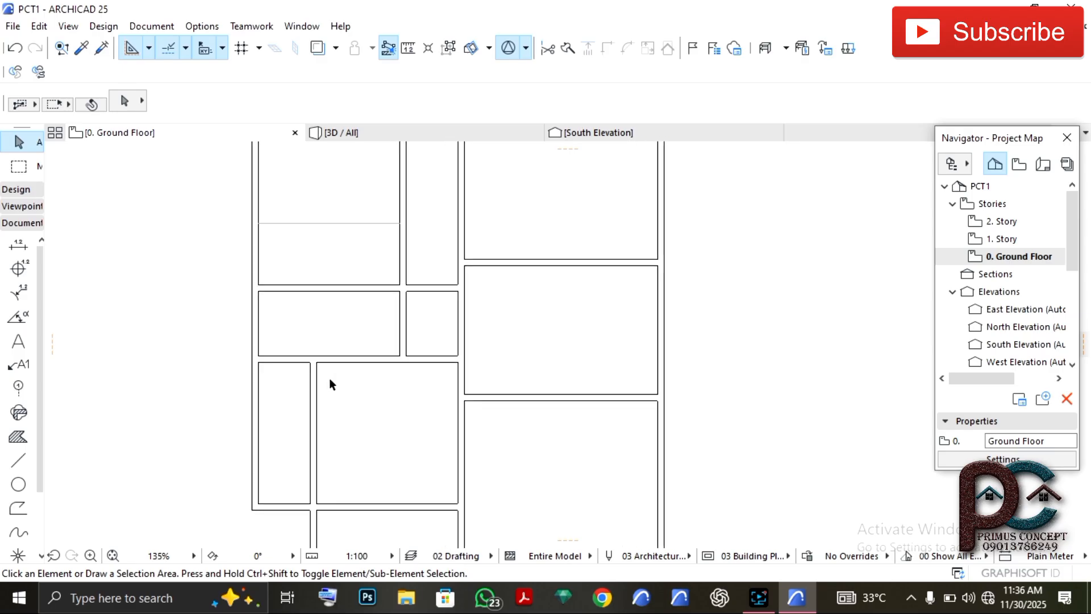
pyautogui.scroll(2, 329, 377)
pyautogui.moveTo(327, 426); pyautogui.dragTo(323, 278, button='middle')
pyautogui.scroll(1, 267, 300)
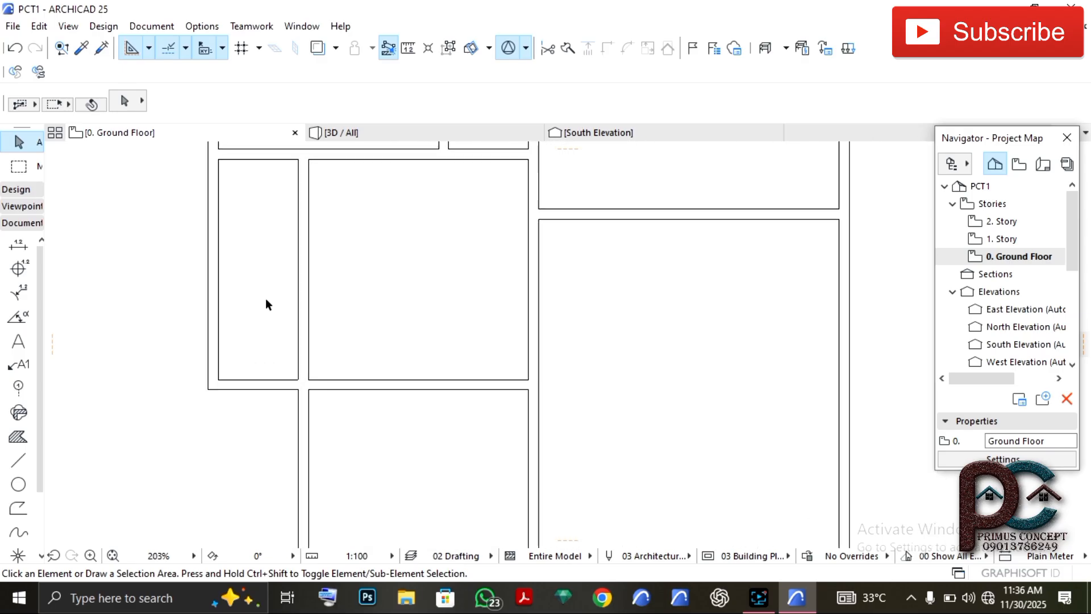
pyautogui.scroll(-3, 267, 300)
pyautogui.scroll(4, 278, 390)
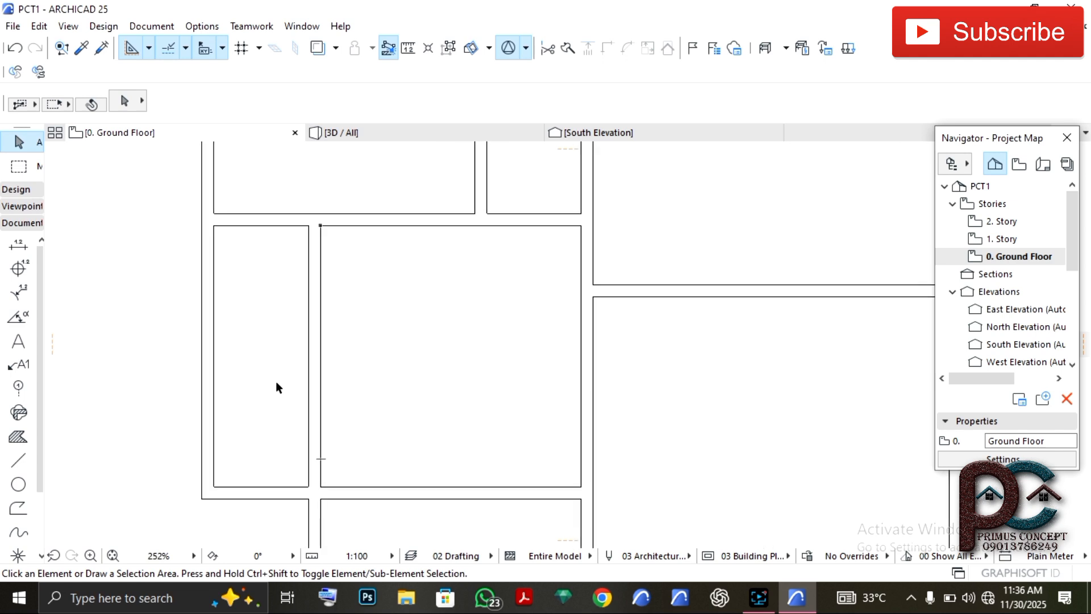
pyautogui.scroll(-4, 276, 381)
pyautogui.moveTo(278, 375); pyautogui.dragTo(280, 331, button='middle')
pyautogui.scroll(2, 291, 403)
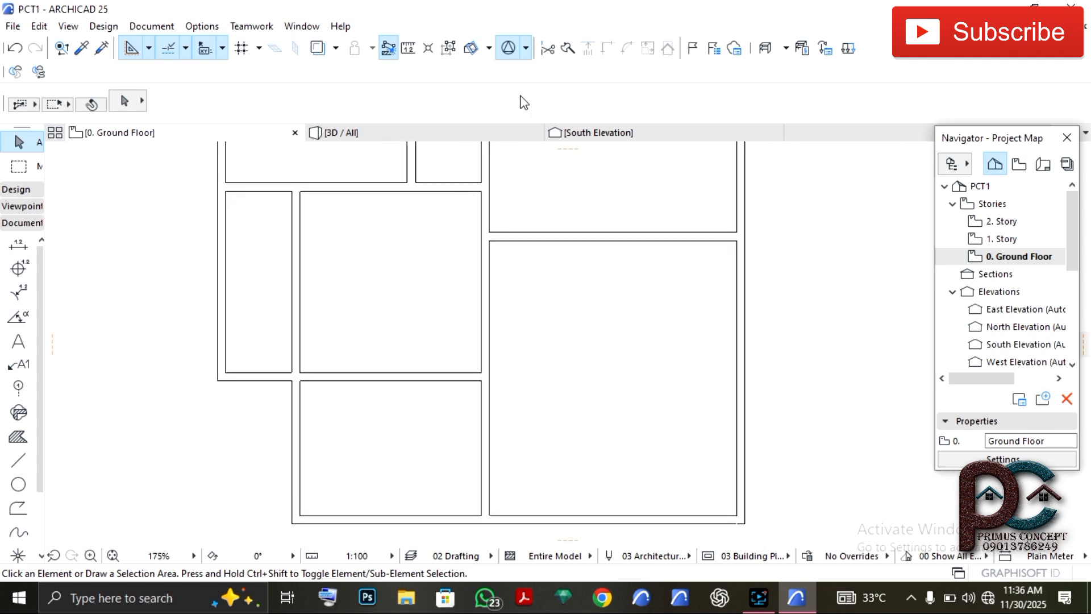
pyautogui.click(408, 48)
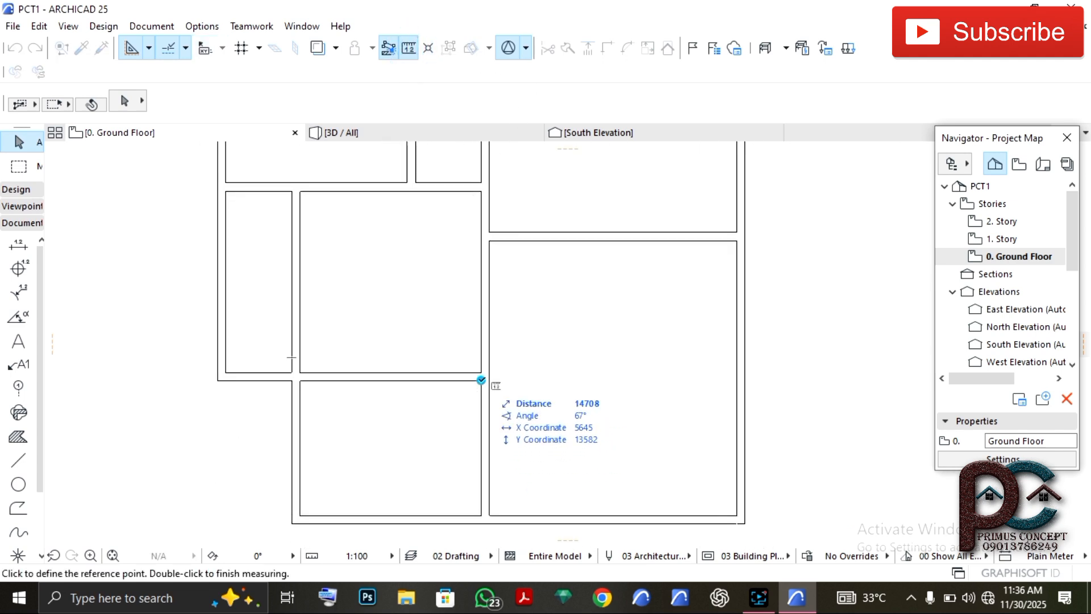
pyautogui.click(481, 381)
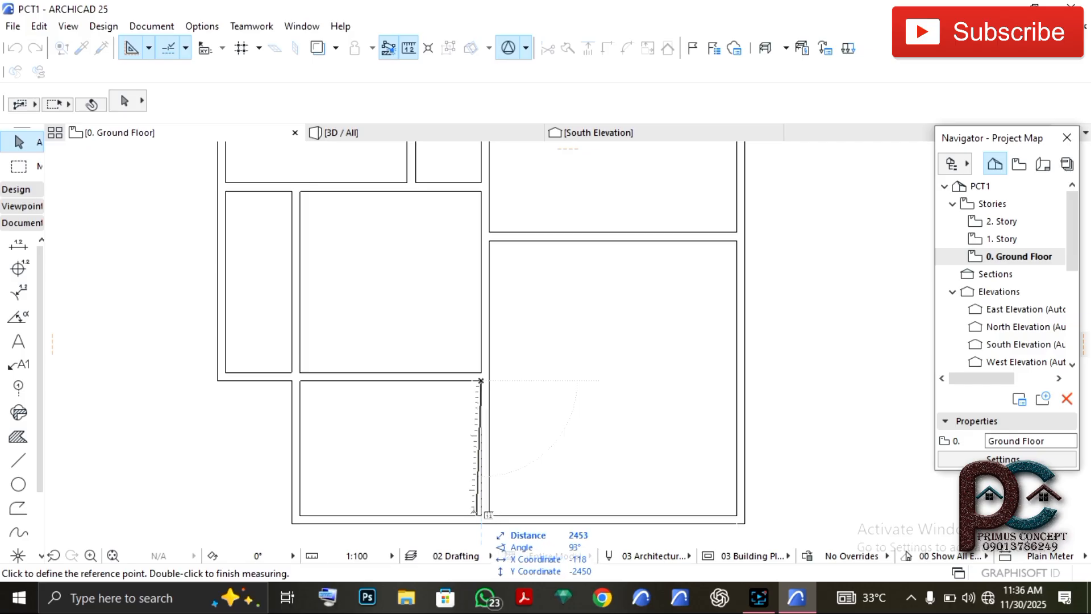
pyautogui.press('Escape')
pyautogui.scroll(-2, 246, 389)
pyautogui.scroll(2, 265, 426)
pyautogui.scroll(2, 265, 424)
pyautogui.moveTo(265, 424); pyautogui.dragTo(136, 447, button='middle')
pyautogui.scroll(-2, 266, 414)
pyautogui.scroll(6, 390, 402)
pyautogui.scroll(-4, 355, 402)
pyautogui.scroll(4, 334, 406)
pyautogui.scroll(-5, 330, 403)
# Copy the rightmost vertical wall 1350 mm to the left and clear the selection
pyautogui.moveTo(312, 409); pyautogui.dragTo(312, 456, button='middle')
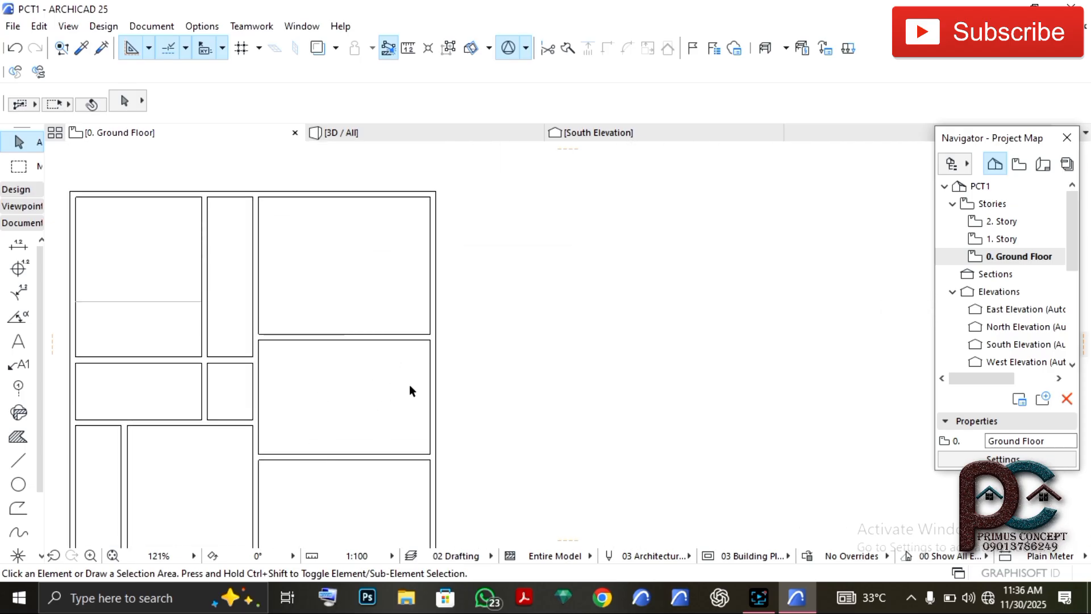
pyautogui.click(430, 382)
pyautogui.hotkey('ctrl', 'shift', 'd')
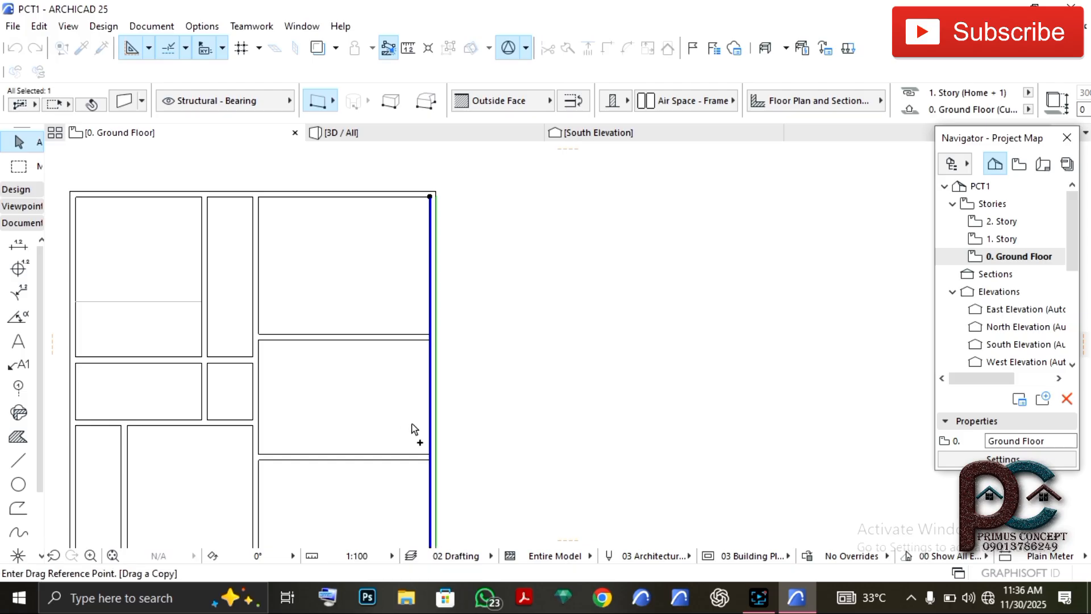
pyautogui.click(436, 398)
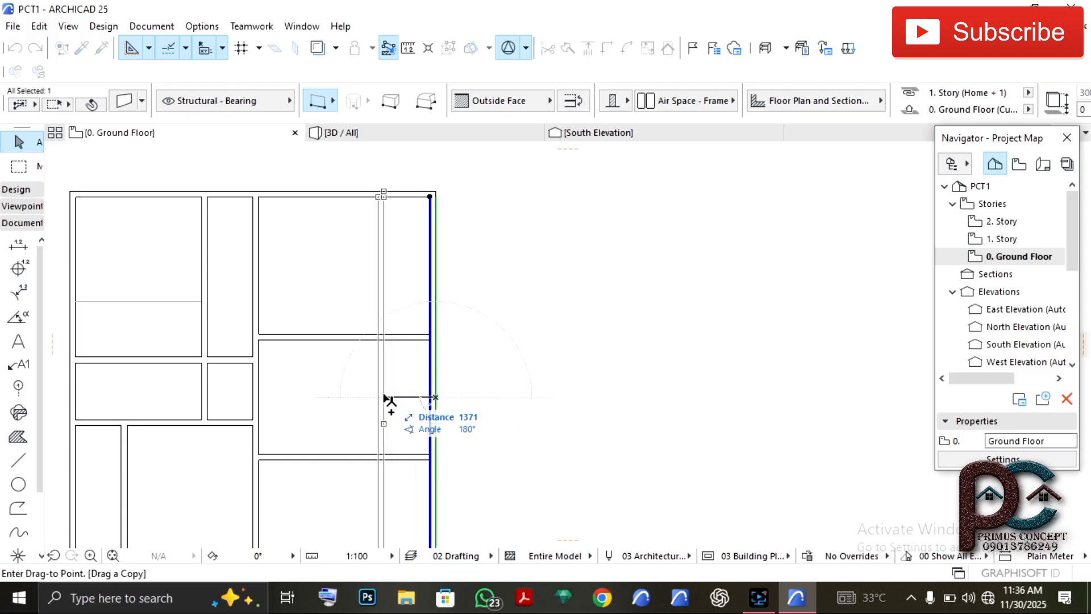
pyautogui.write('135')
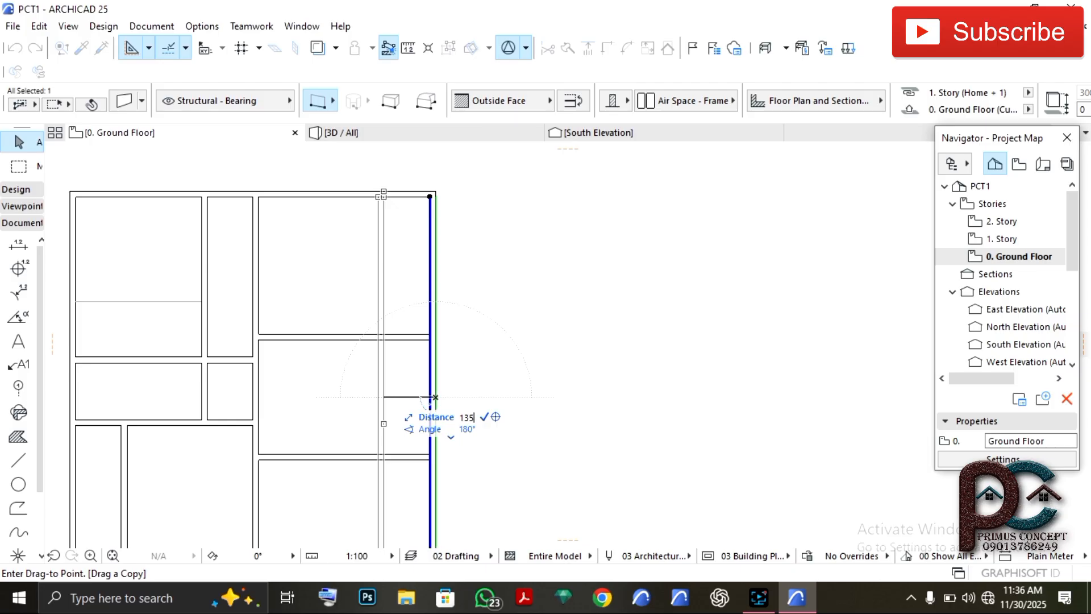
pyautogui.write('0')
pyautogui.press('Return')
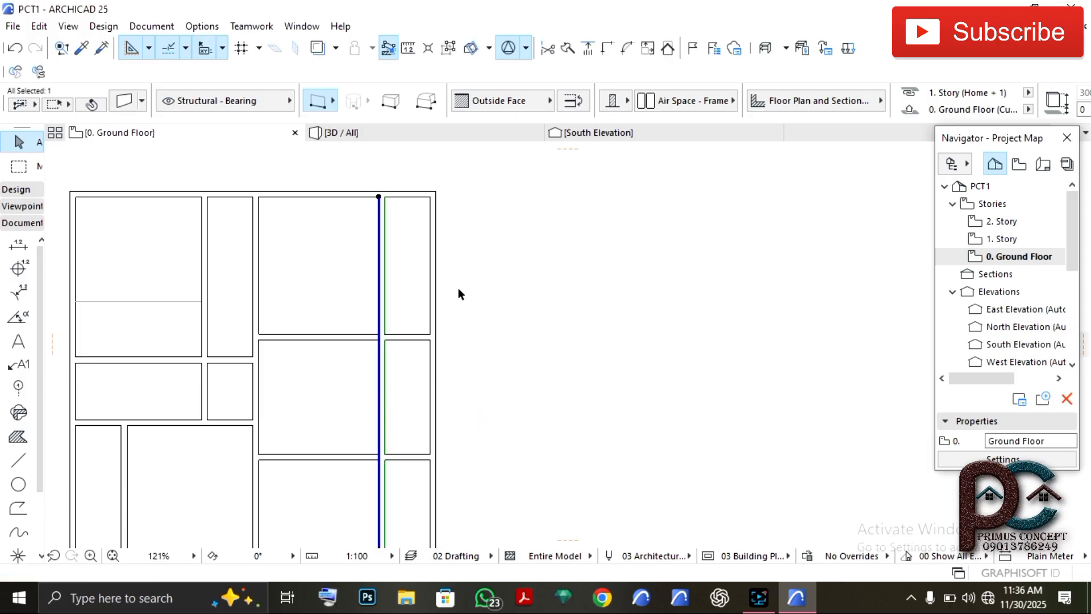
pyautogui.click(406, 289)
# Trim away the copied vertical wall in the upper and lower right rooms, keeping only its middle-room segment
pyautogui.keyDown('ctrl'); pyautogui.click(378, 271); pyautogui.keyUp('ctrl')
pyautogui.moveTo(383, 340); pyautogui.dragTo(411, 195, button='middle')
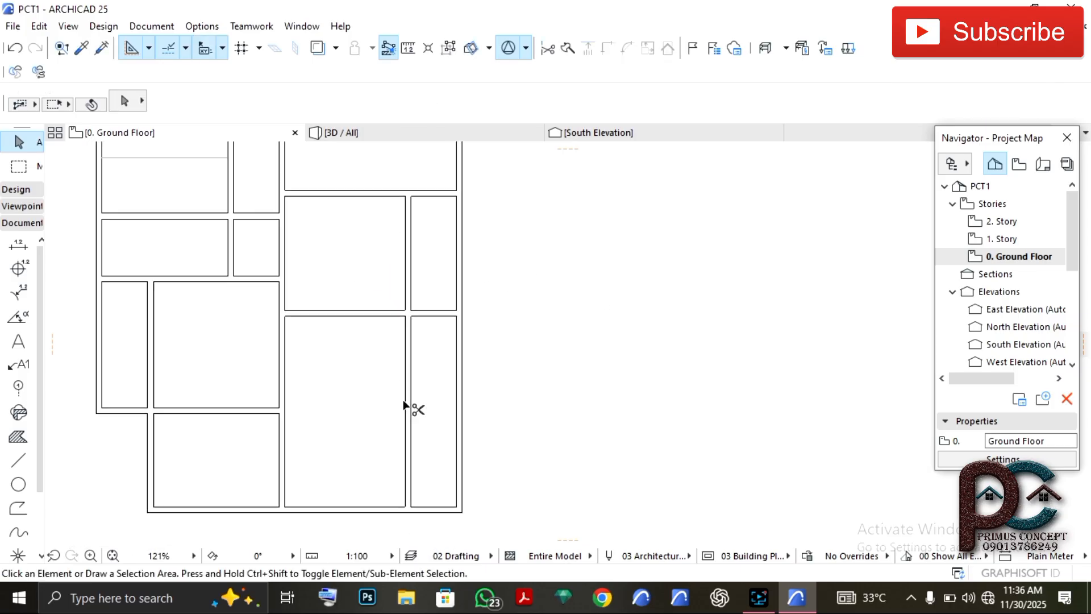
pyautogui.keyDown('ctrl'); pyautogui.click(408, 404); pyautogui.keyUp('ctrl')
# Trim away the short horizontal wall between the narrow upper space and the small room directly below it
pyautogui.moveTo(339, 334); pyautogui.dragTo(447, 369, button='middle')
pyautogui.scroll(-2, 447, 369)
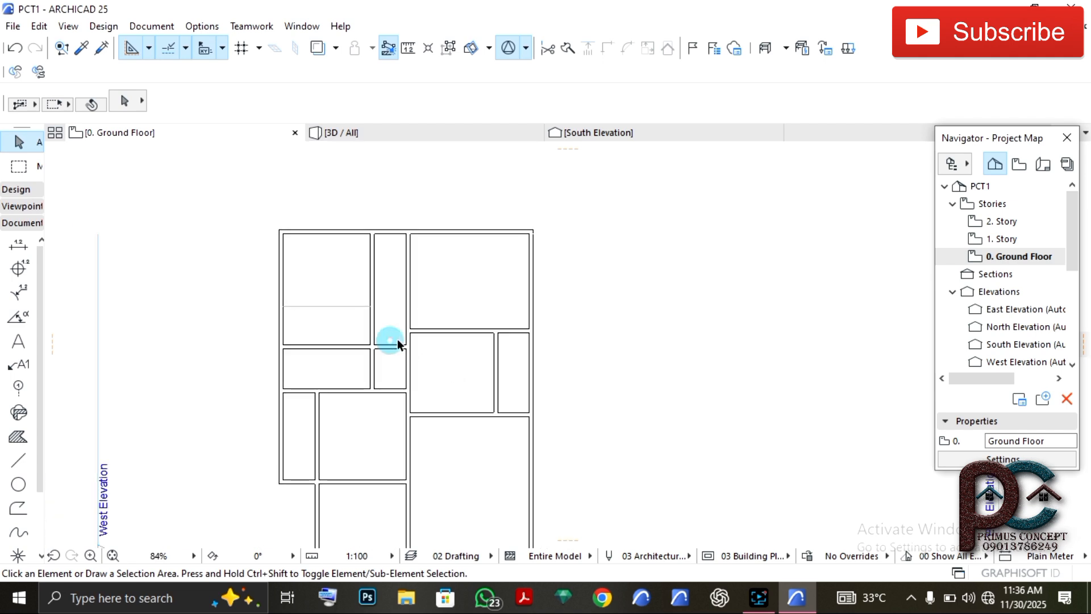
pyautogui.keyDown('ctrl'); pyautogui.click(384, 345); pyautogui.keyUp('ctrl')
pyautogui.moveTo(408, 431); pyautogui.dragTo(410, 466, button='middle')
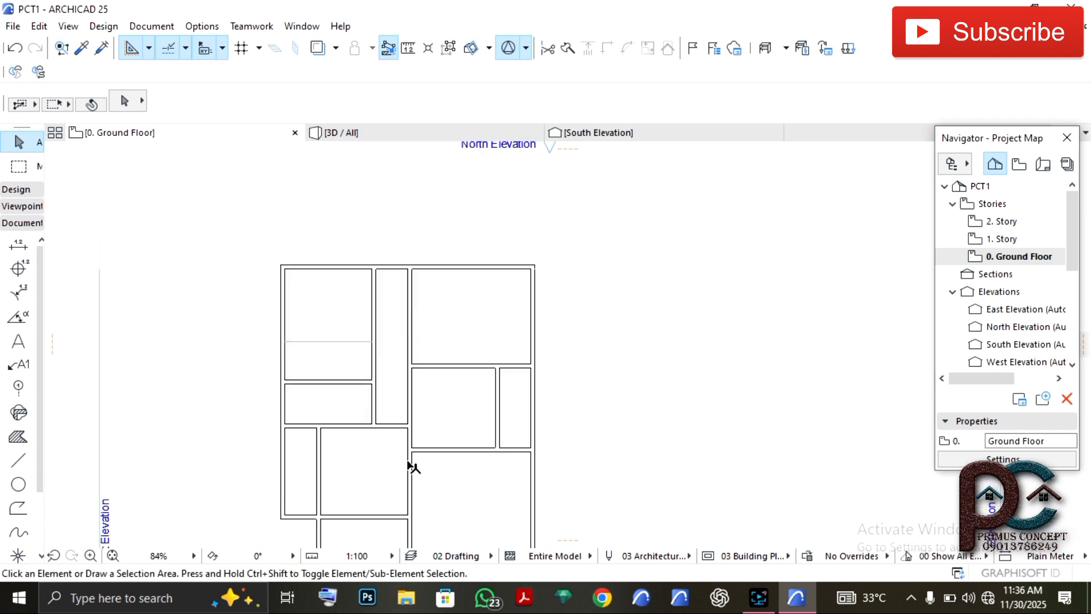
pyautogui.scroll(3, 361, 430)
pyautogui.moveTo(363, 427); pyautogui.dragTo(291, 369, button='middle')
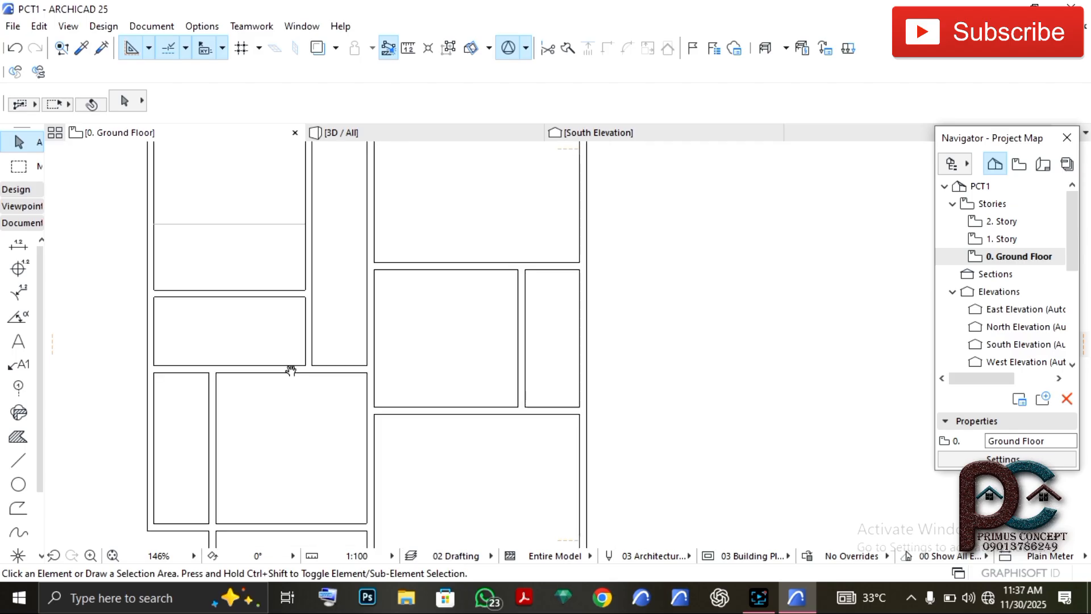
pyautogui.moveTo(352, 342); pyautogui.dragTo(340, 453, button='middle')
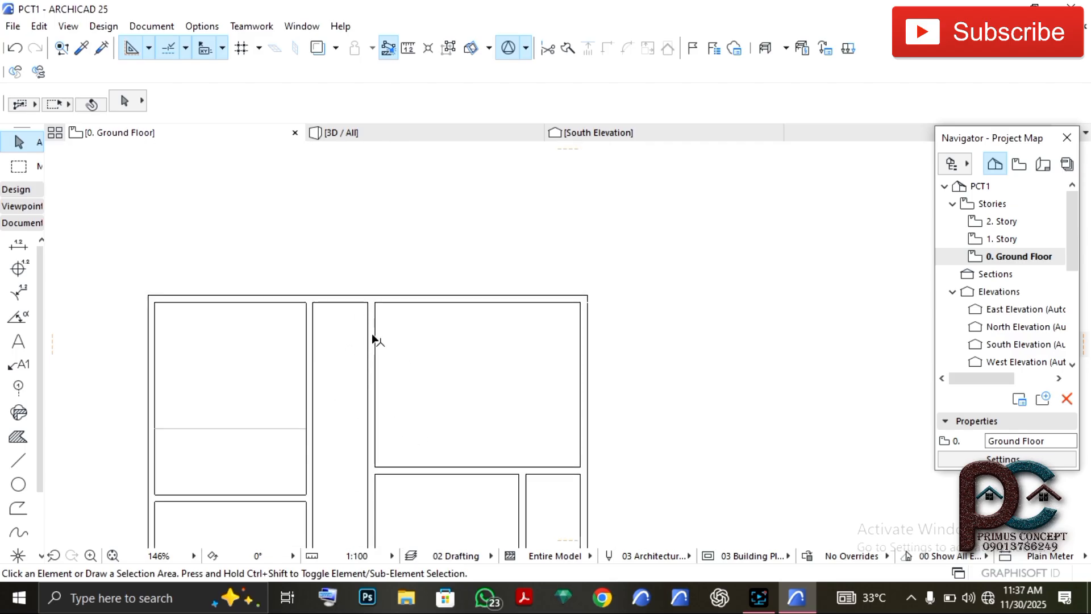
pyautogui.moveTo(334, 341); pyautogui.dragTo(325, 393, button='middle')
pyautogui.scroll(2, 327, 393)
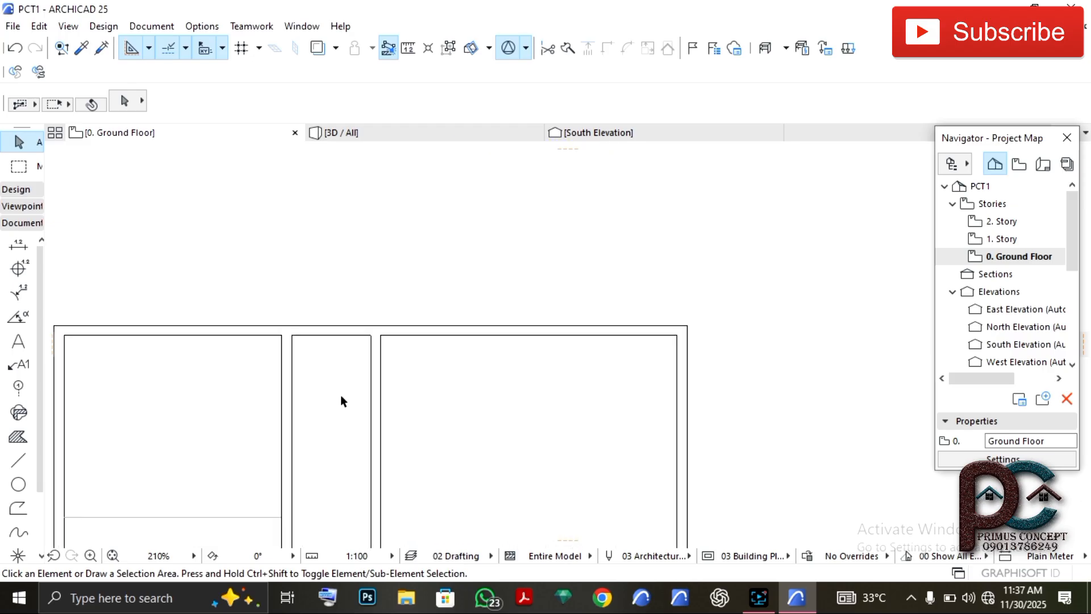
# Copy the long central vertical wall 1150 mm to the right and clear the selection
pyautogui.scroll(-4, 509, 338)
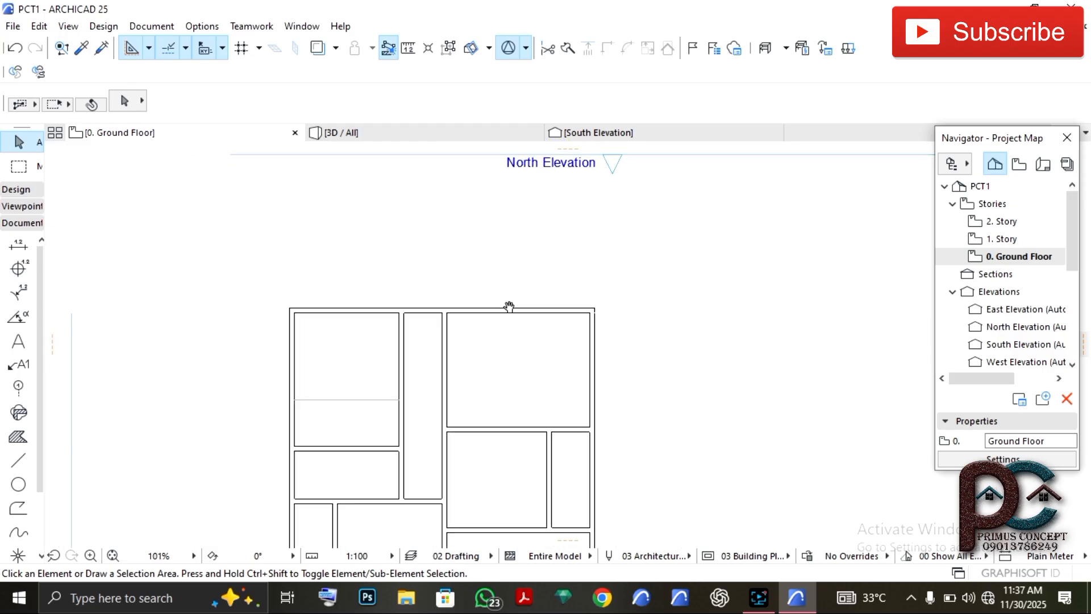
pyautogui.click(441, 314)
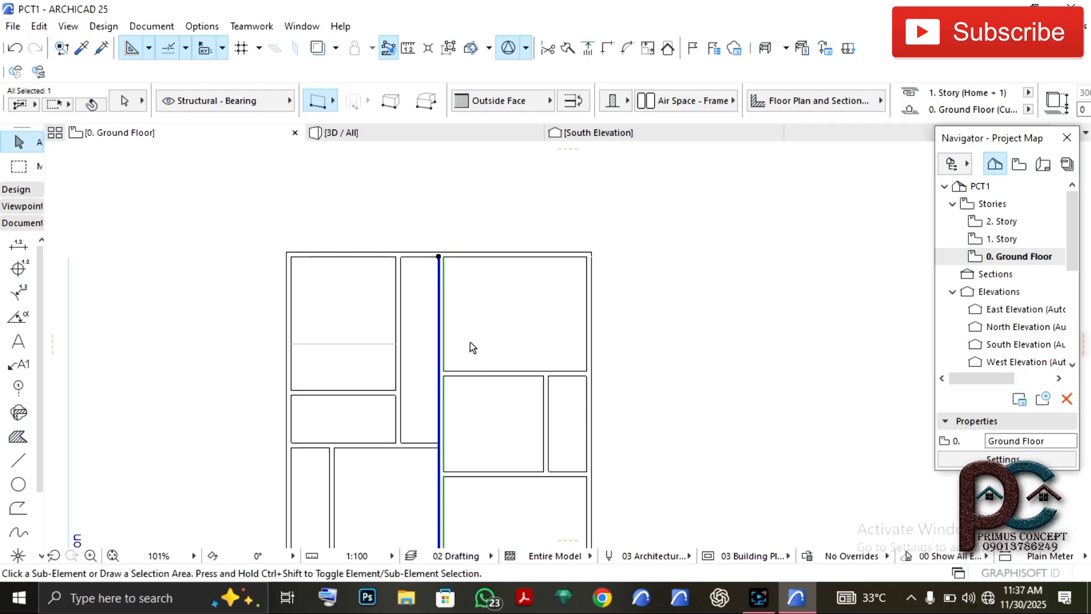
pyautogui.hotkey('ctrl', 'shift', 's')
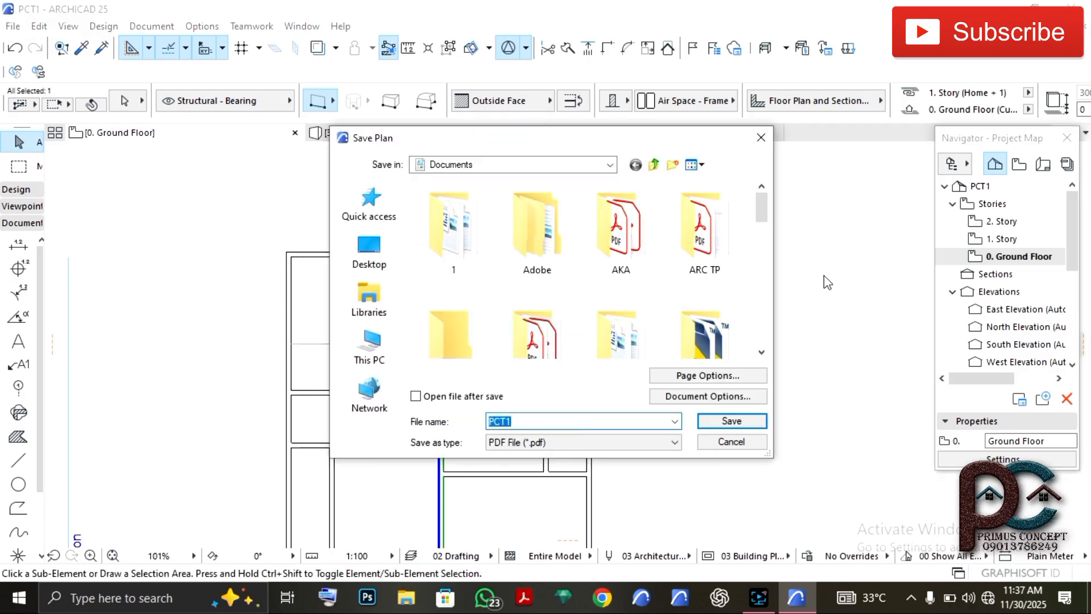
pyautogui.click(761, 137)
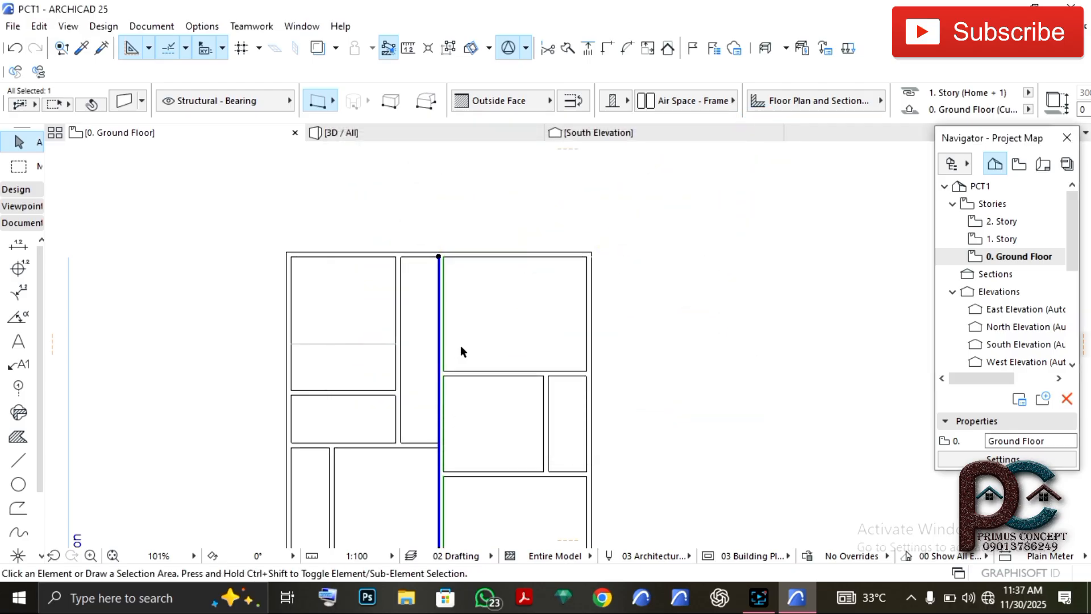
pyautogui.scroll(3, 461, 350)
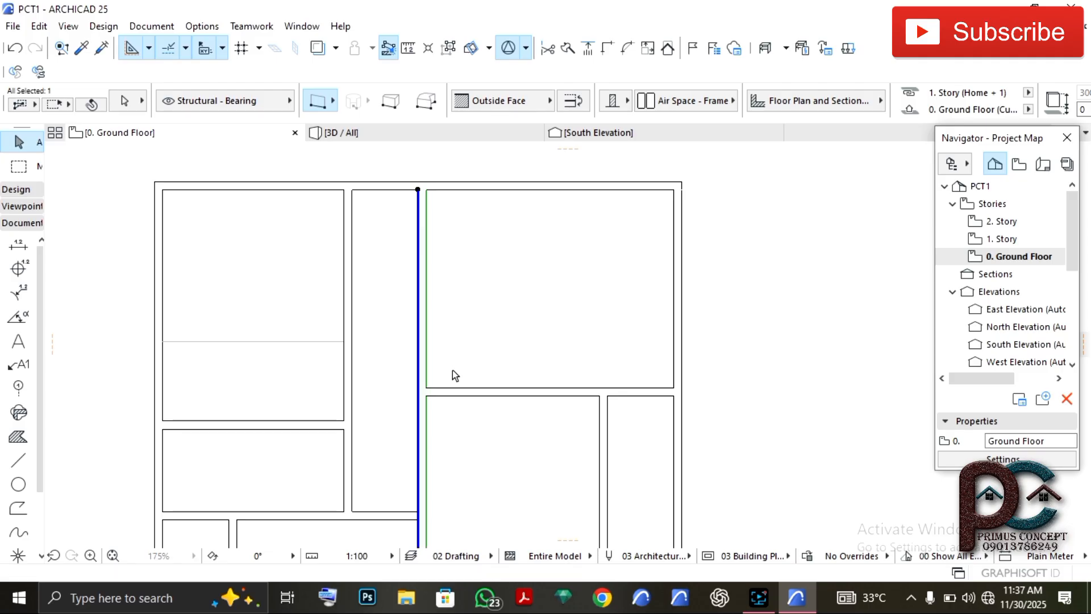
pyautogui.hotkey('ctrl', 'shift', 'd')
pyautogui.click(427, 331)
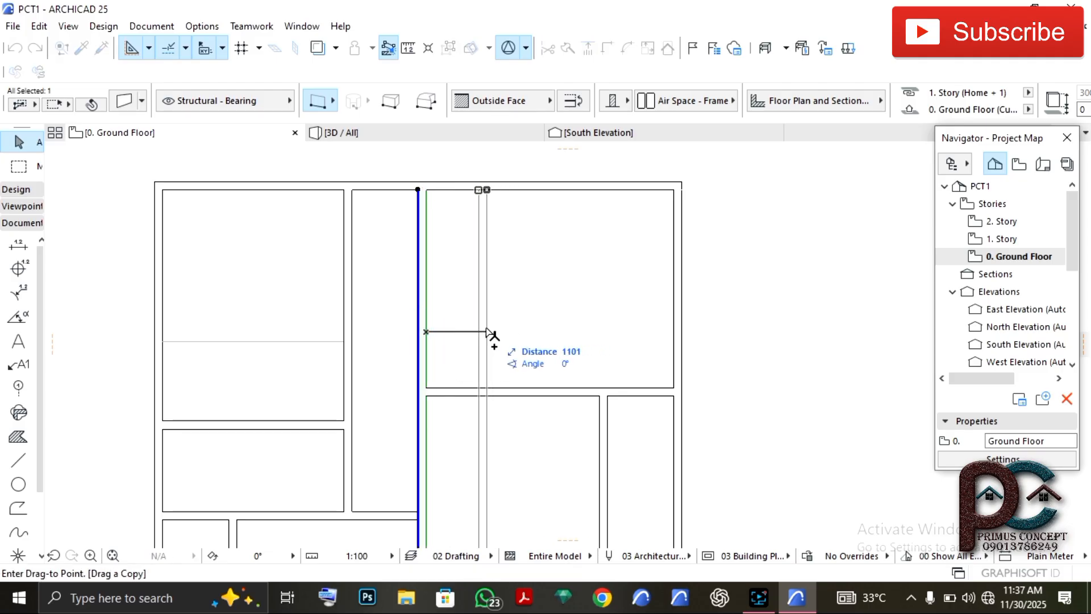
pyautogui.write('11')
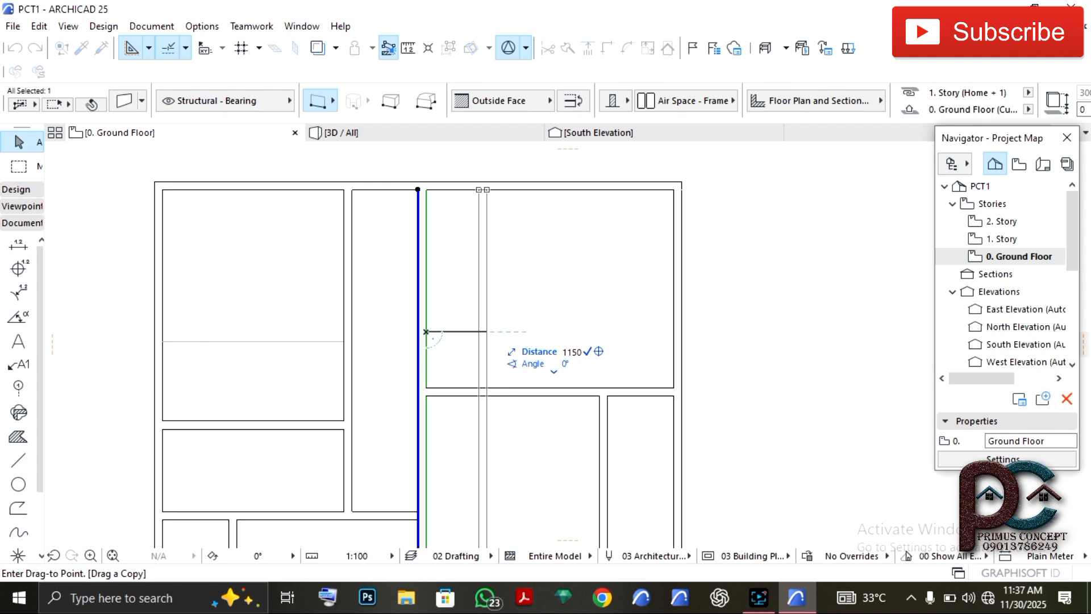
pyautogui.press('Return')
pyautogui.click(439, 331)
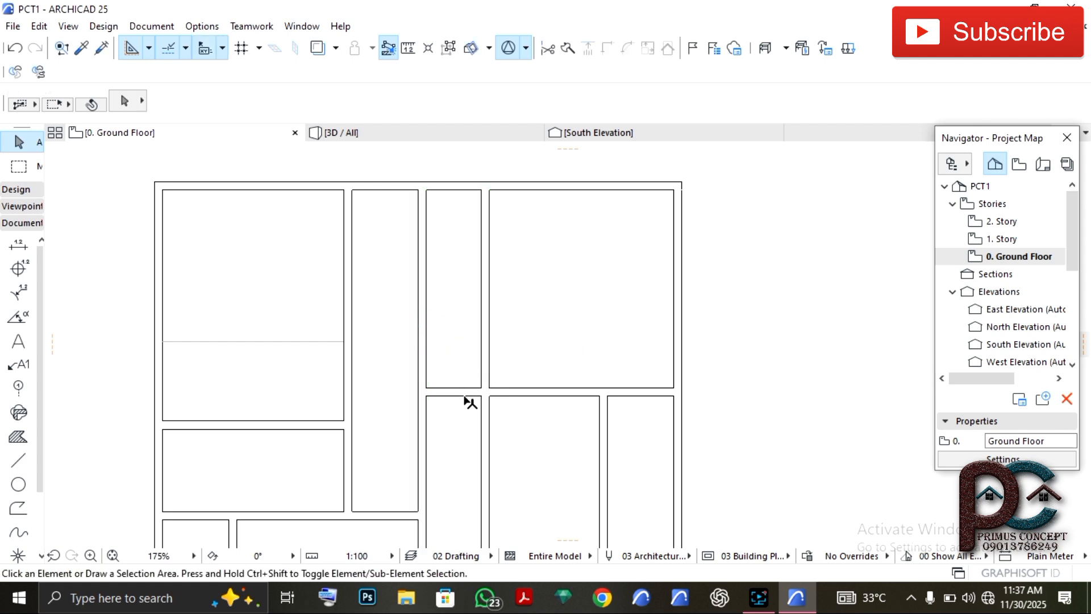
# Trim away the new vertical copy in the middle and lower rooms, keeping only its segment in the upper right room
pyautogui.scroll(-3, 471, 398)
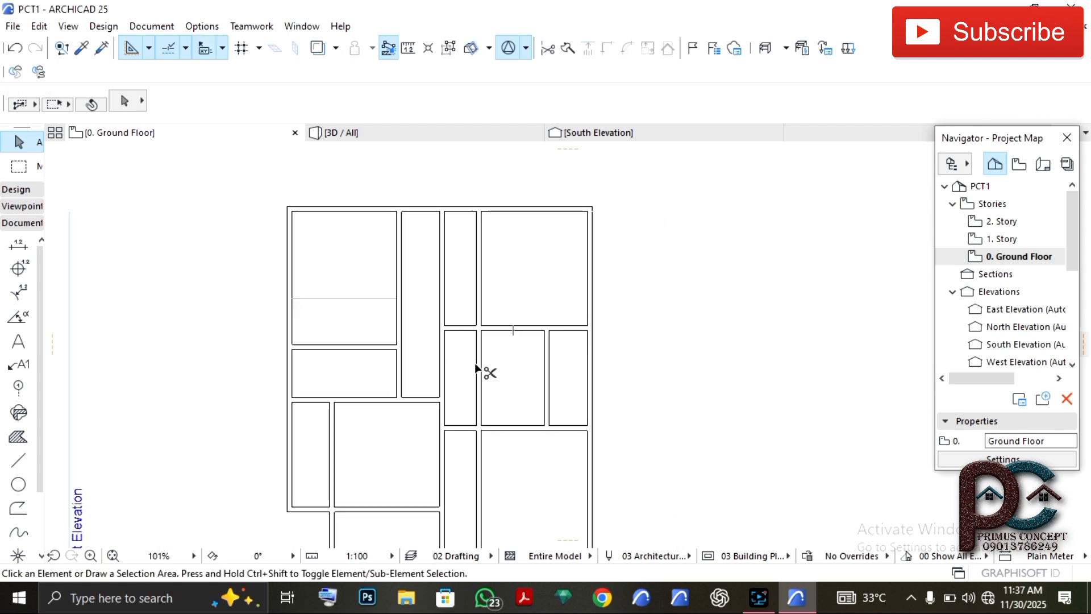
pyautogui.keyDown('ctrl'); pyautogui.click(477, 367); pyautogui.keyUp('ctrl')
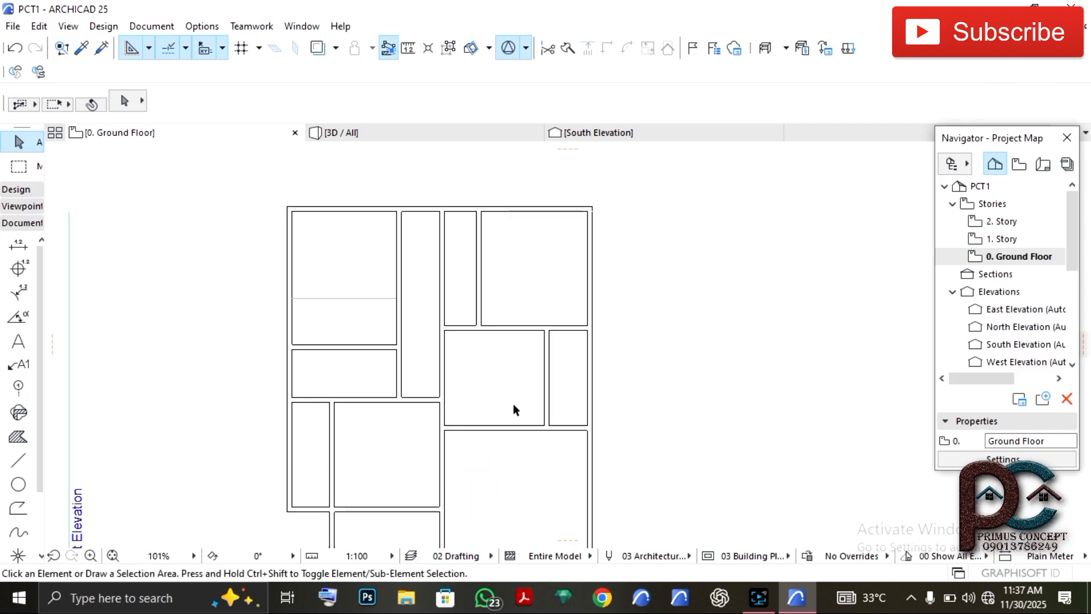
# Copy the top exterior wall 2150 mm downward and clear the selection
pyautogui.scroll(4, 478, 319)
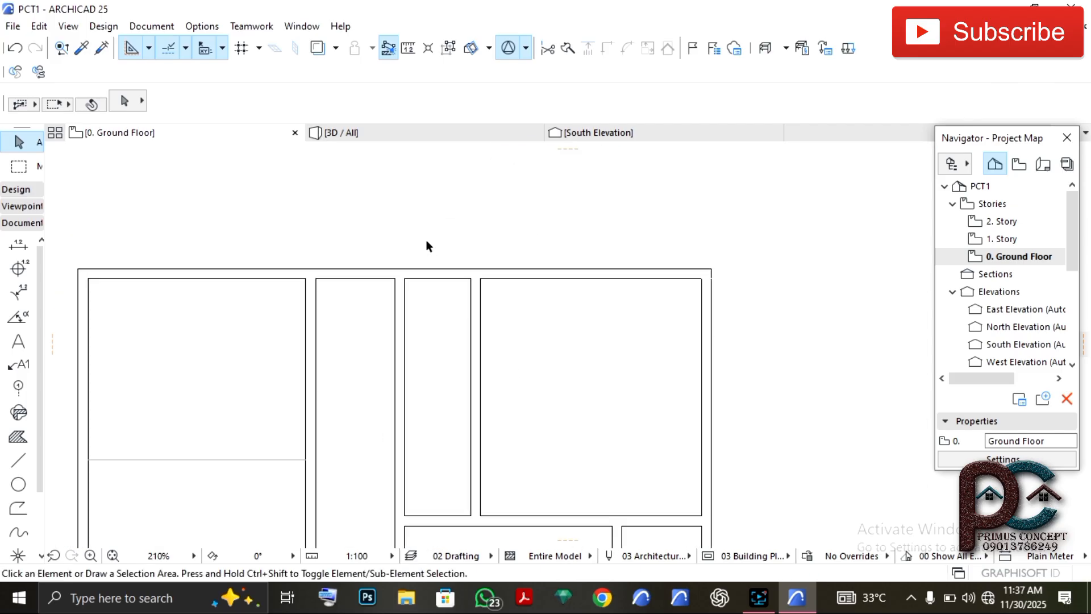
pyautogui.click(413, 271)
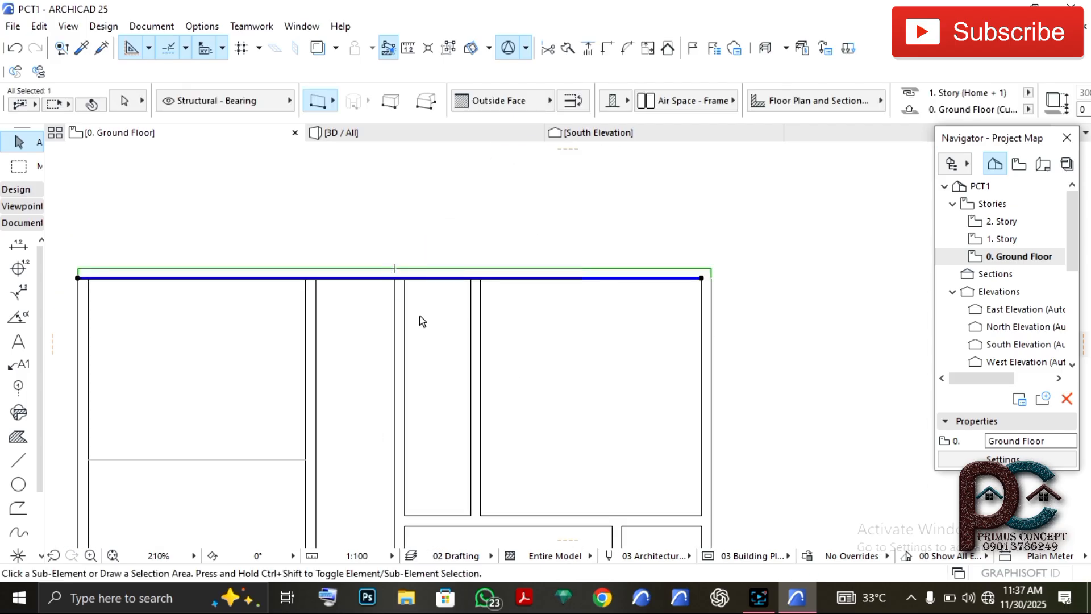
pyautogui.hotkey('ctrl', 'shift', 'd')
pyautogui.click(426, 278)
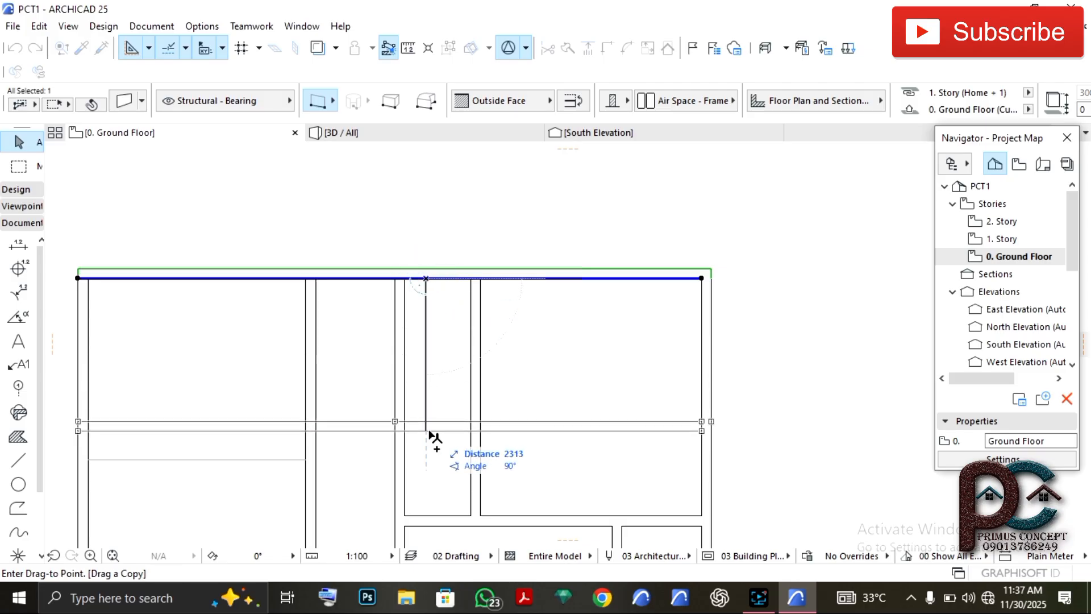
pyautogui.write('21')
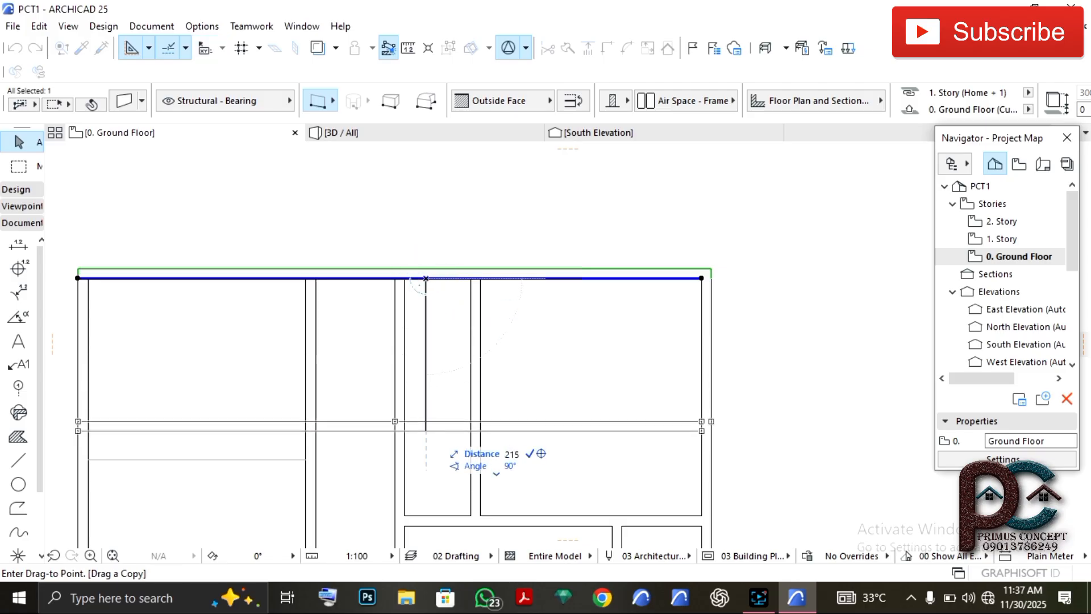
pyautogui.press('Return')
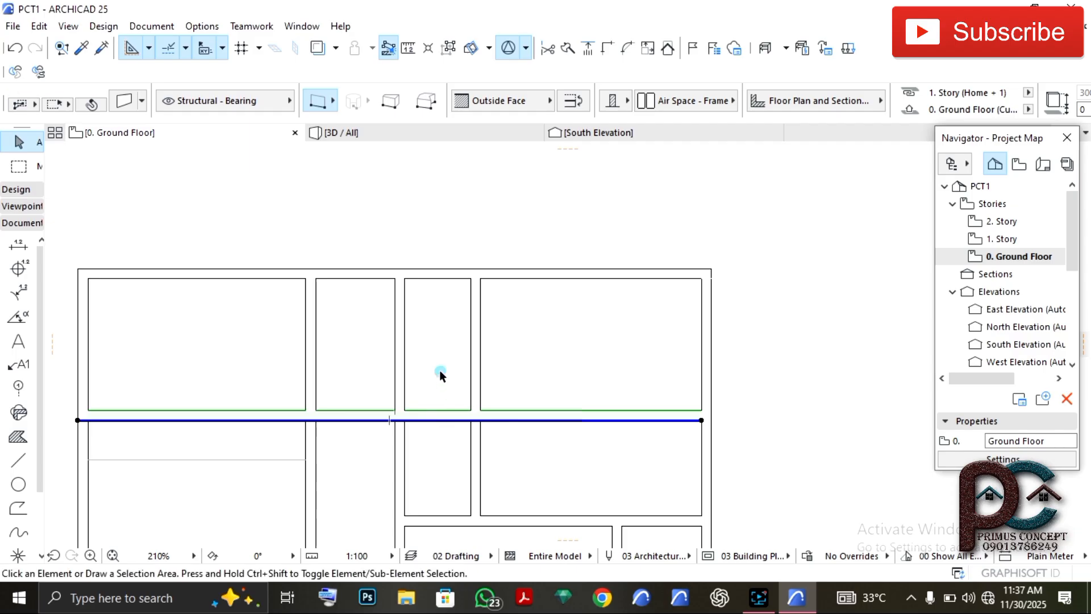
pyautogui.press('Escape')
# Trim the copied horizontal wall to its segment in the narrow upper room, and remove the vertical wall segment directly below that room
pyautogui.keyDown('ctrl'); pyautogui.click(335, 422); pyautogui.keyUp('ctrl')
pyautogui.keyDown('ctrl'); pyautogui.click(261, 414); pyautogui.keyUp('ctrl')
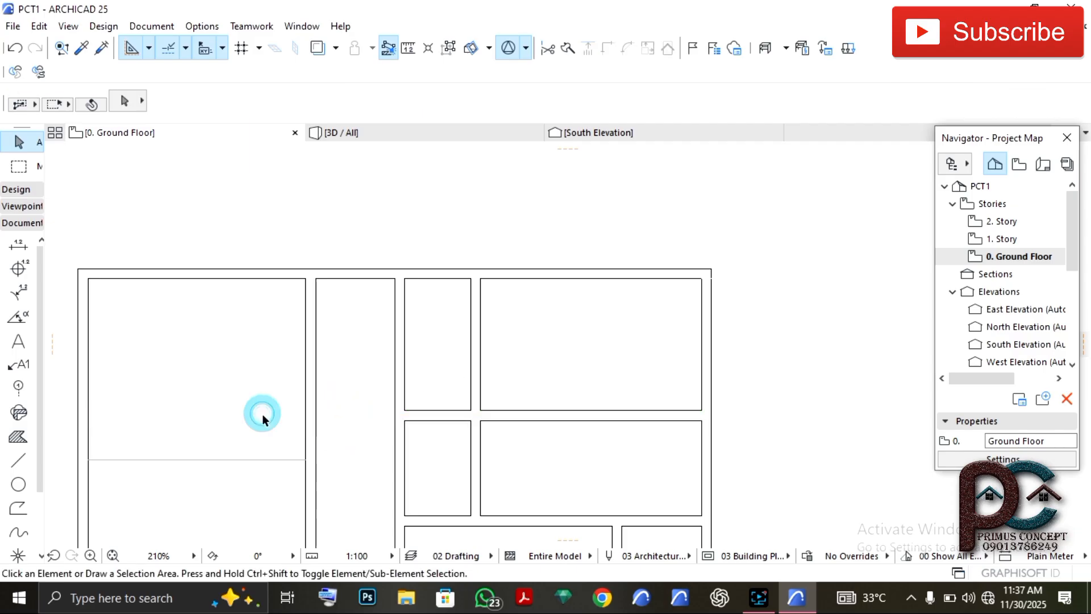
pyautogui.scroll(-3, 318, 407)
pyautogui.keyDown('ctrl'); pyautogui.click(454, 410); pyautogui.keyUp('ctrl')
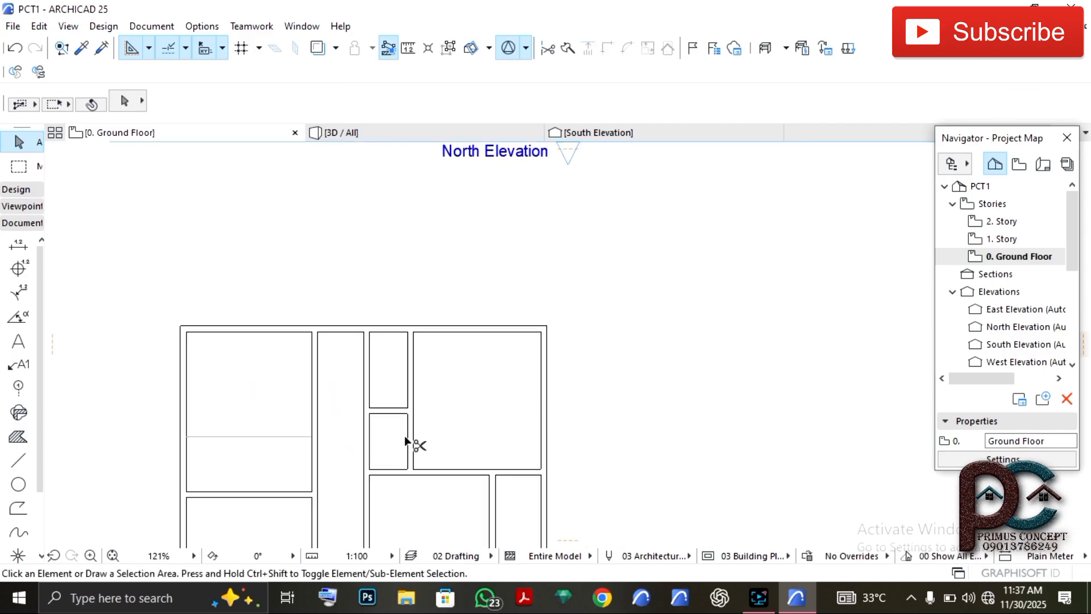
pyautogui.moveTo(405, 453); pyautogui.dragTo(426, 321, button='middle')
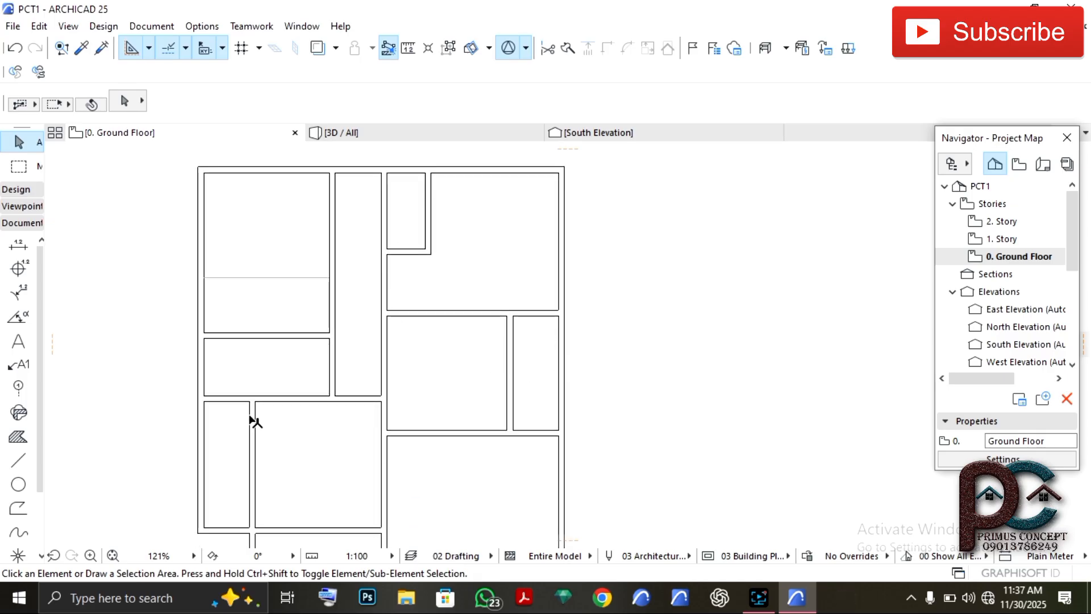
pyautogui.scroll(4, 252, 421)
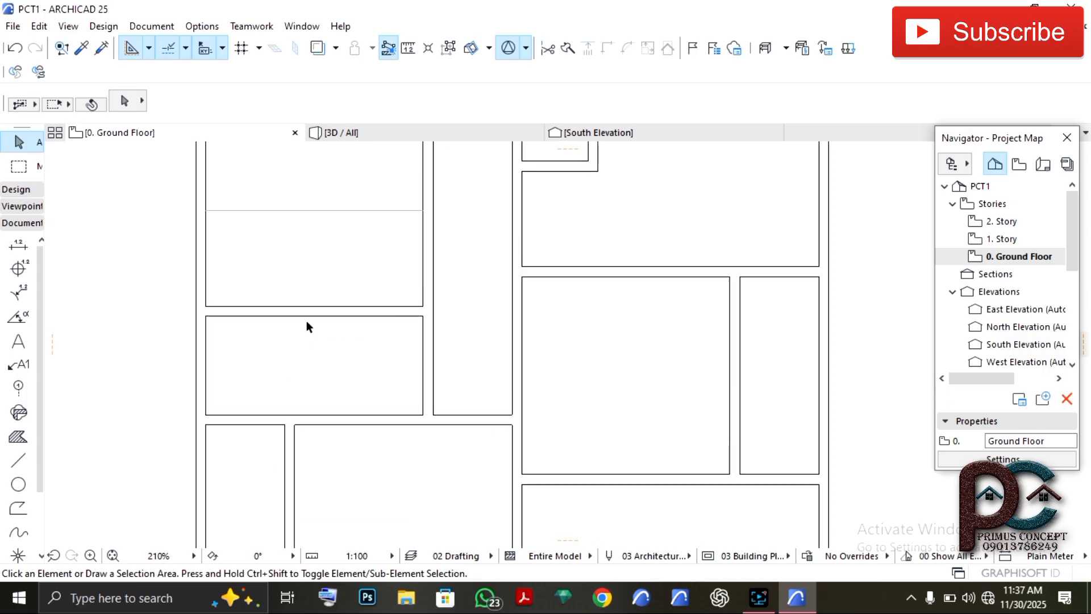
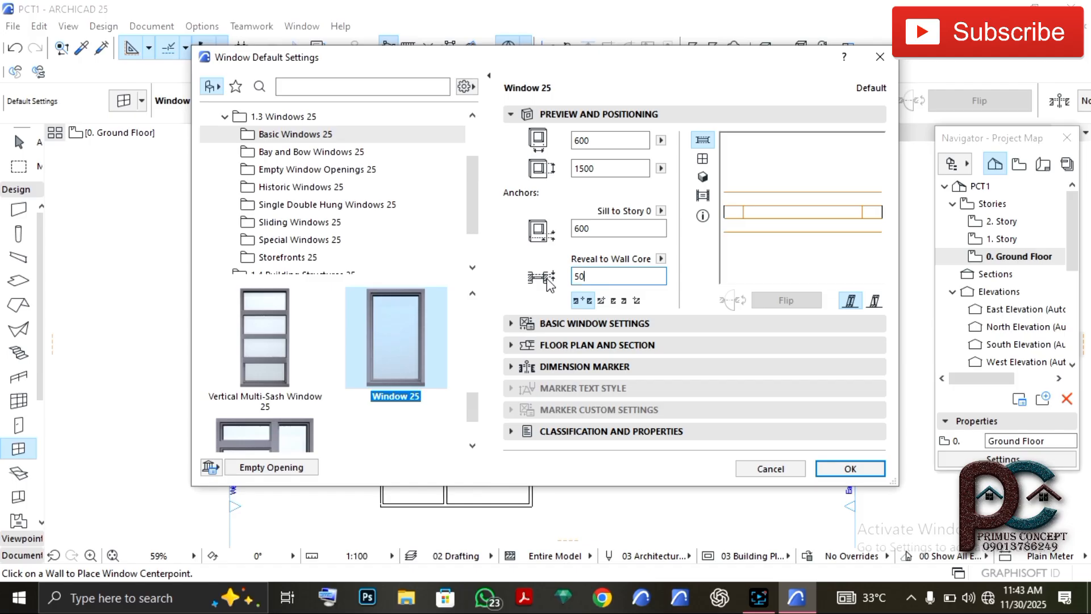
# Enable a uniform frame width for the default Window 25 and set it to 30 mm
pyautogui.click(566, 323)
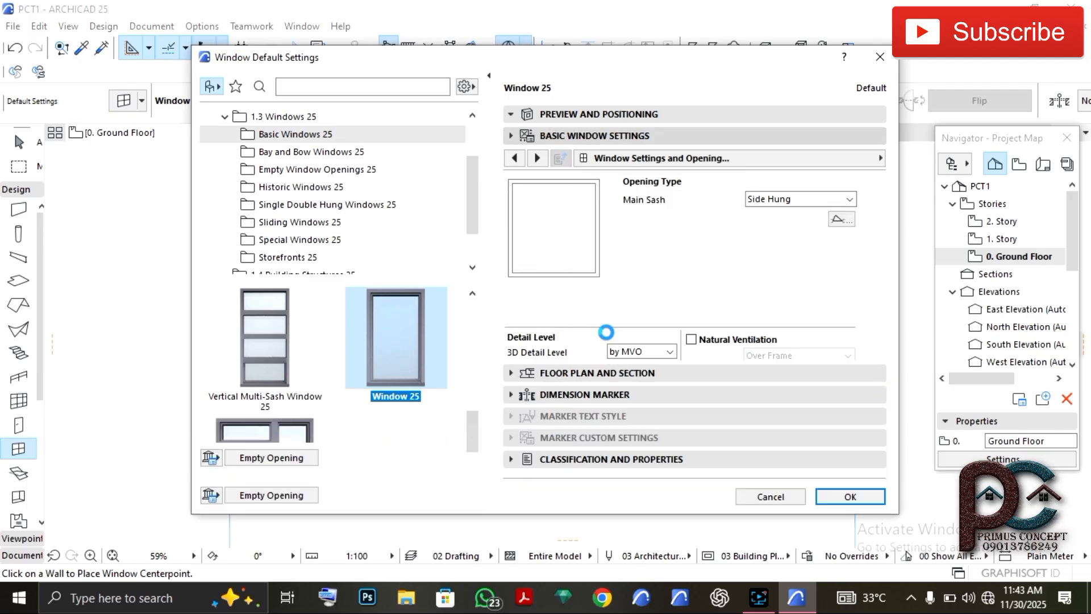
pyautogui.click(537, 158)
pyautogui.click(537, 159)
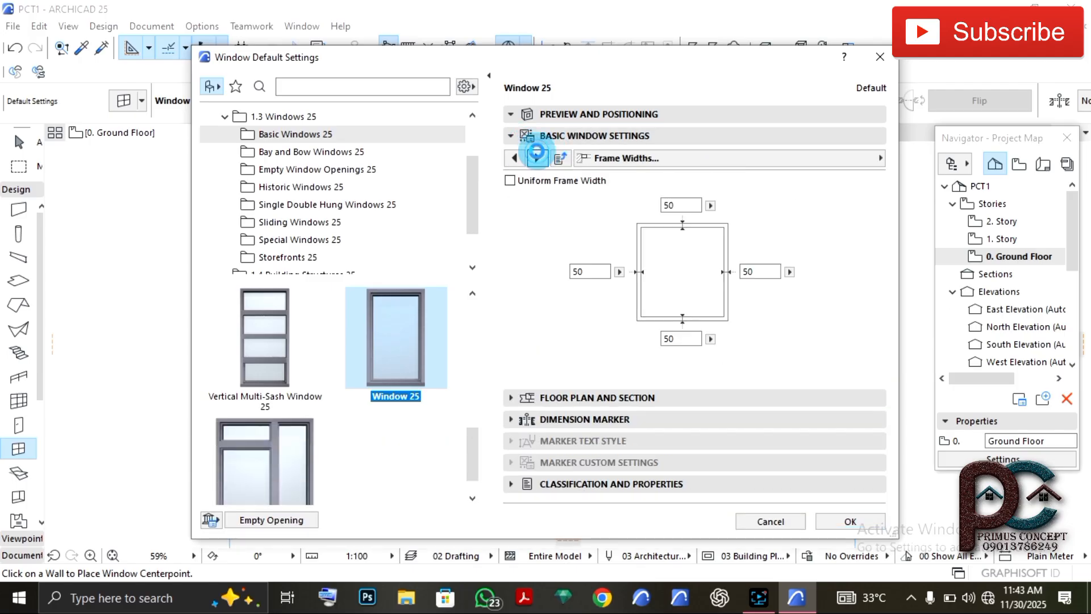
pyautogui.click(510, 180)
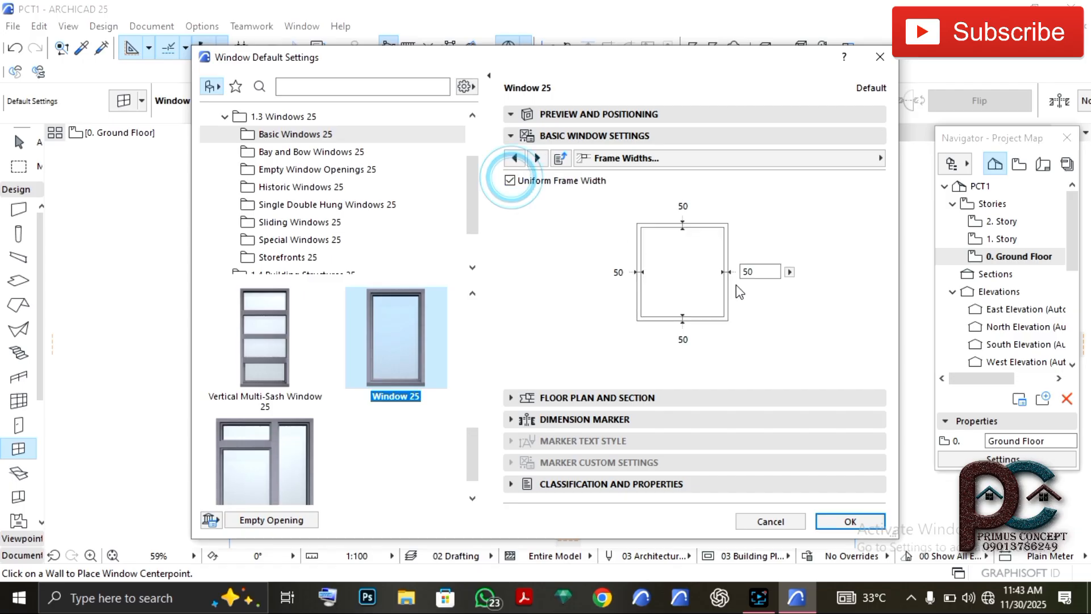
pyautogui.click(756, 272)
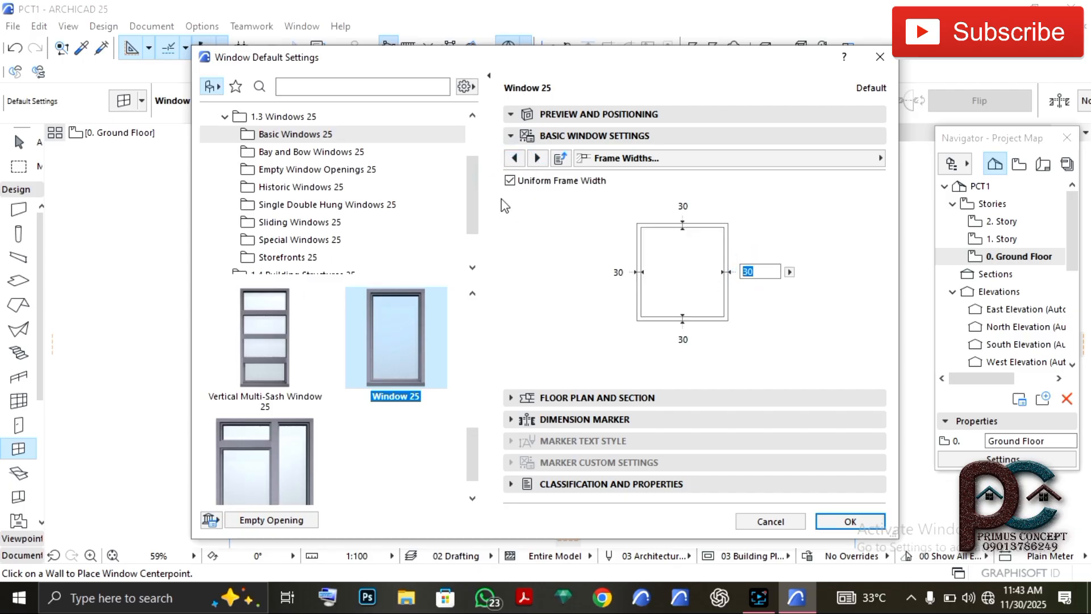
# Turn on the window handle for the default window, keeping Style 1
pyautogui.click(537, 159)
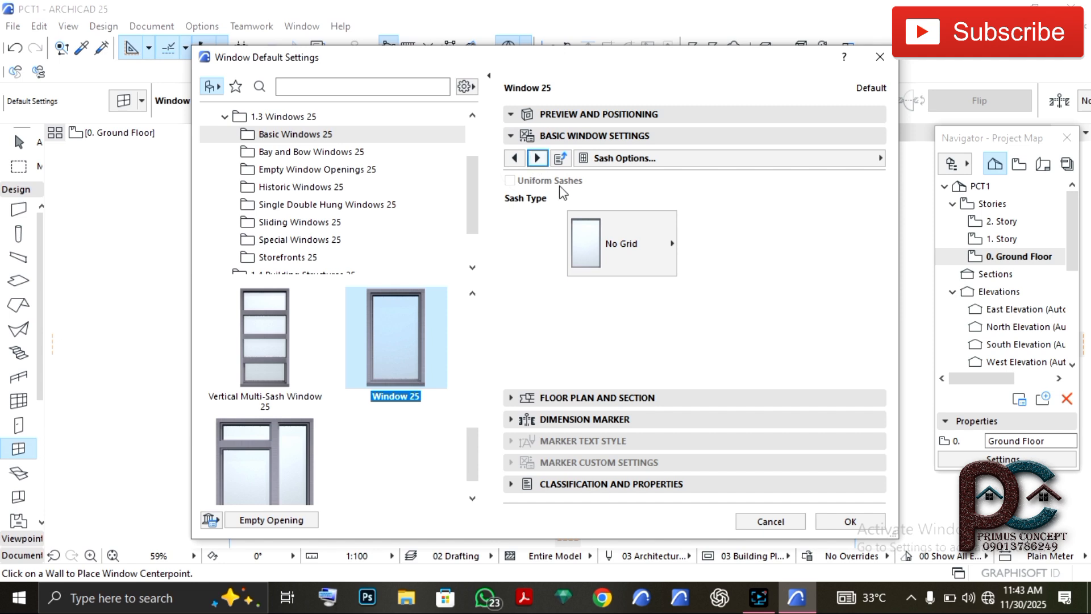
pyautogui.click(537, 159)
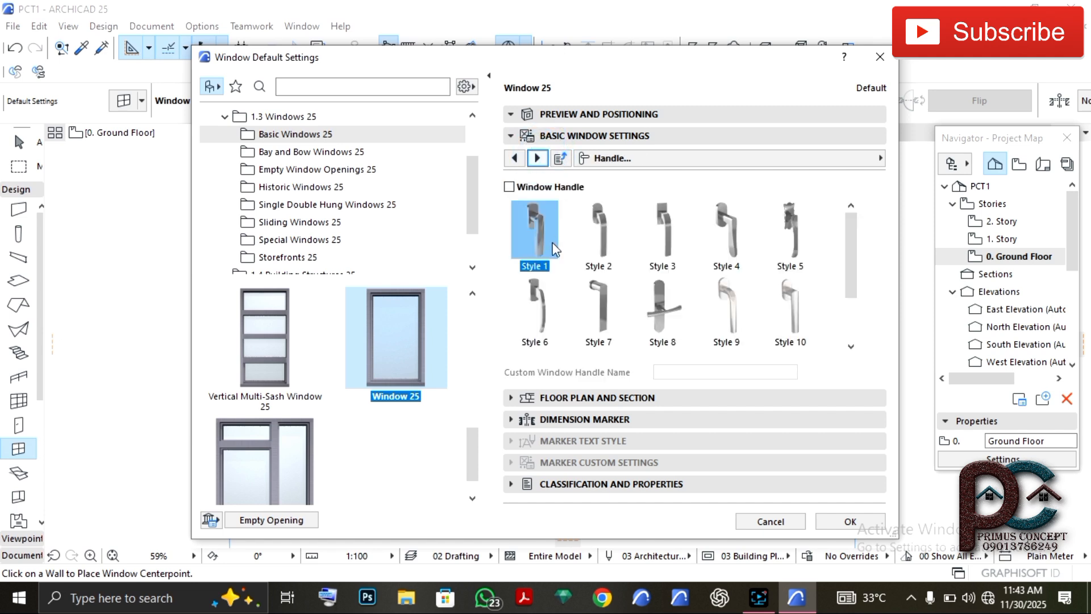
pyautogui.click(510, 186)
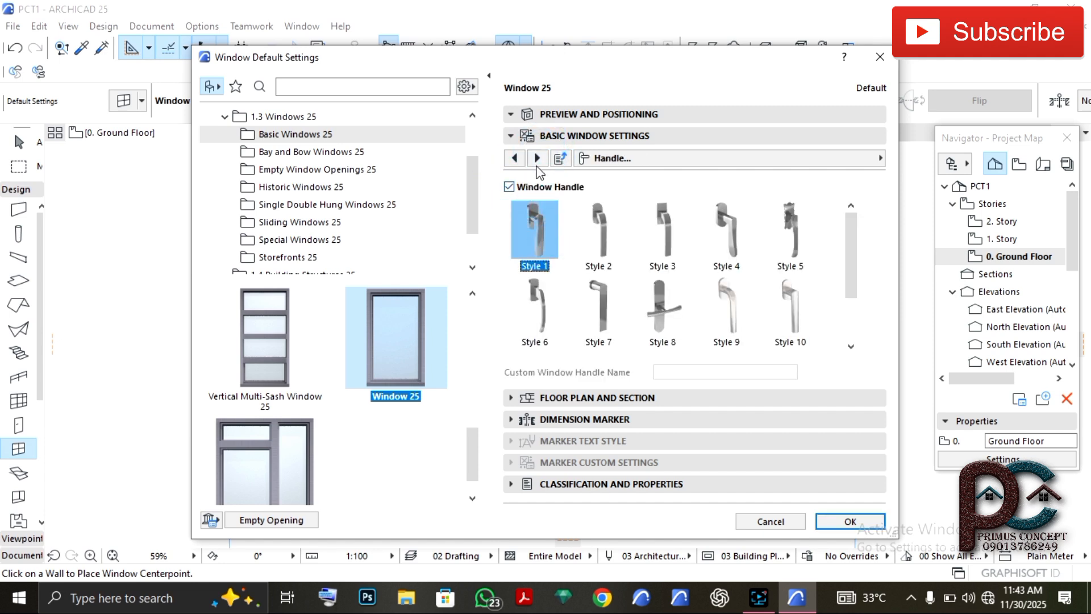
# Override the model view options for the window's 3D projections and turn off its opening line
pyautogui.click(537, 159)
pyautogui.click(537, 159)
pyautogui.click(538, 159)
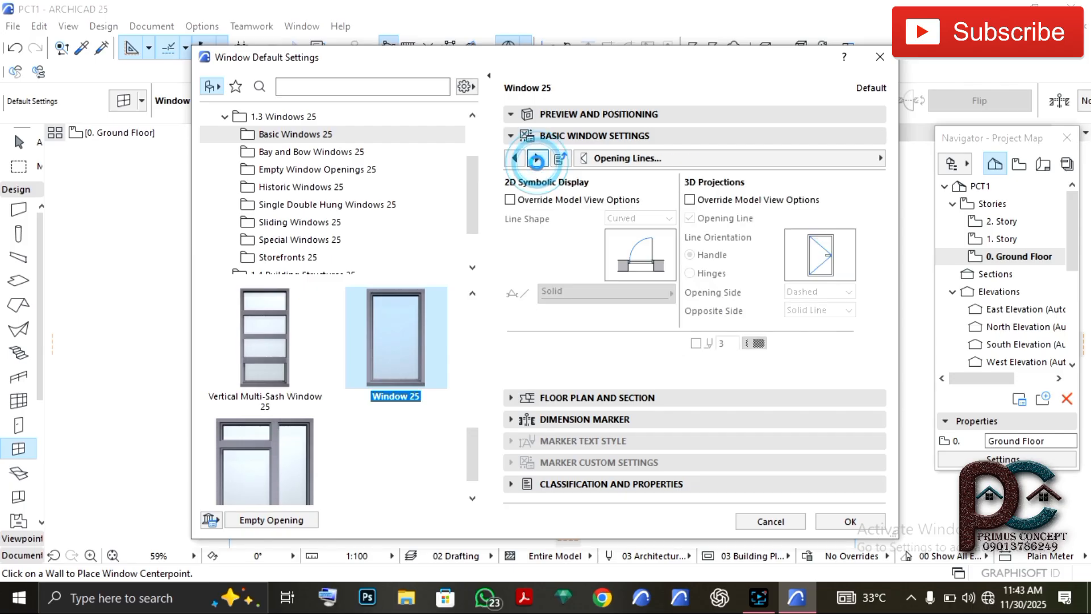
pyautogui.click(537, 159)
pyautogui.click(514, 158)
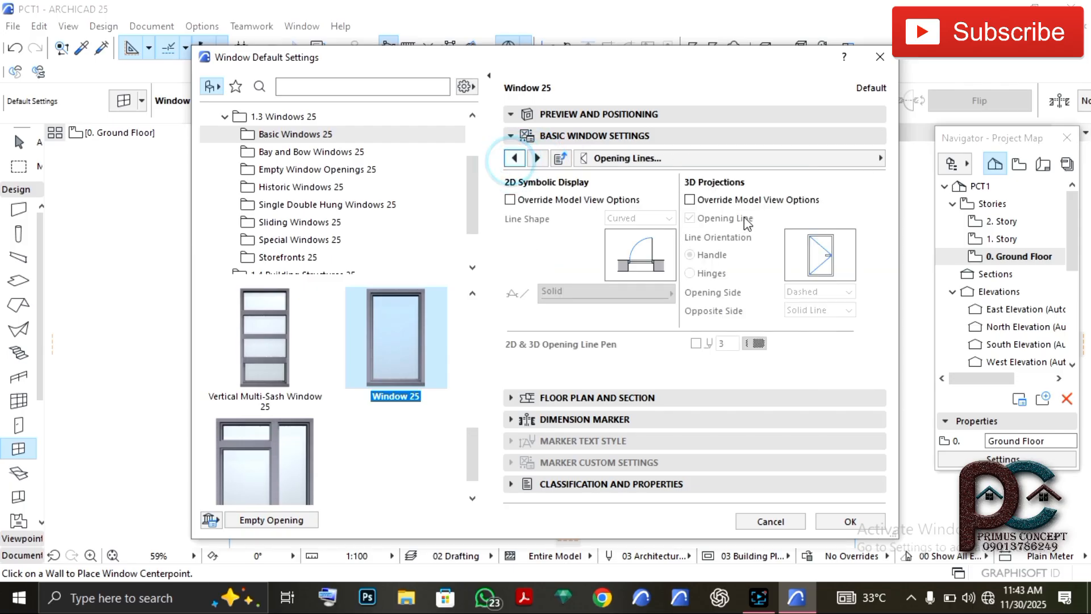
pyautogui.click(690, 200)
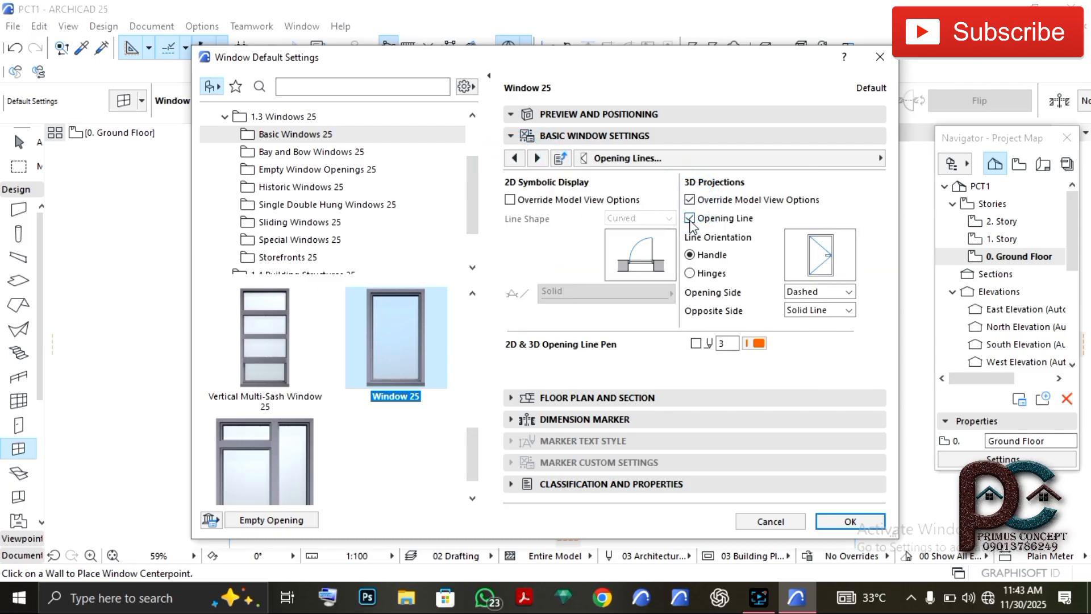
pyautogui.click(689, 218)
# Make the window surfaces uniform with Paint - Ivory Black on frame and sash, and accept the window settings
pyautogui.click(541, 163)
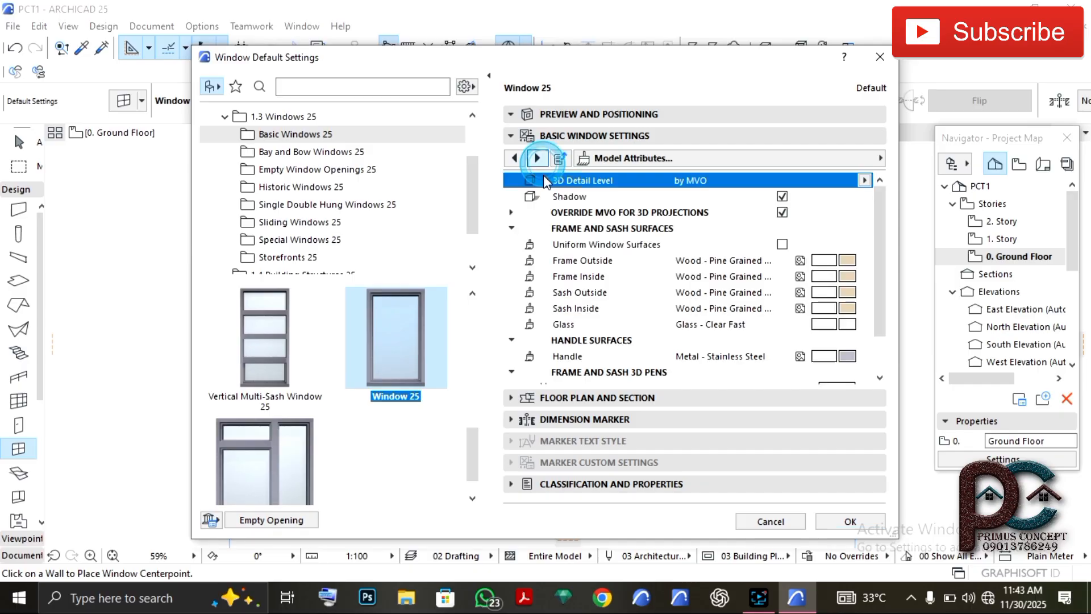
pyautogui.click(783, 244)
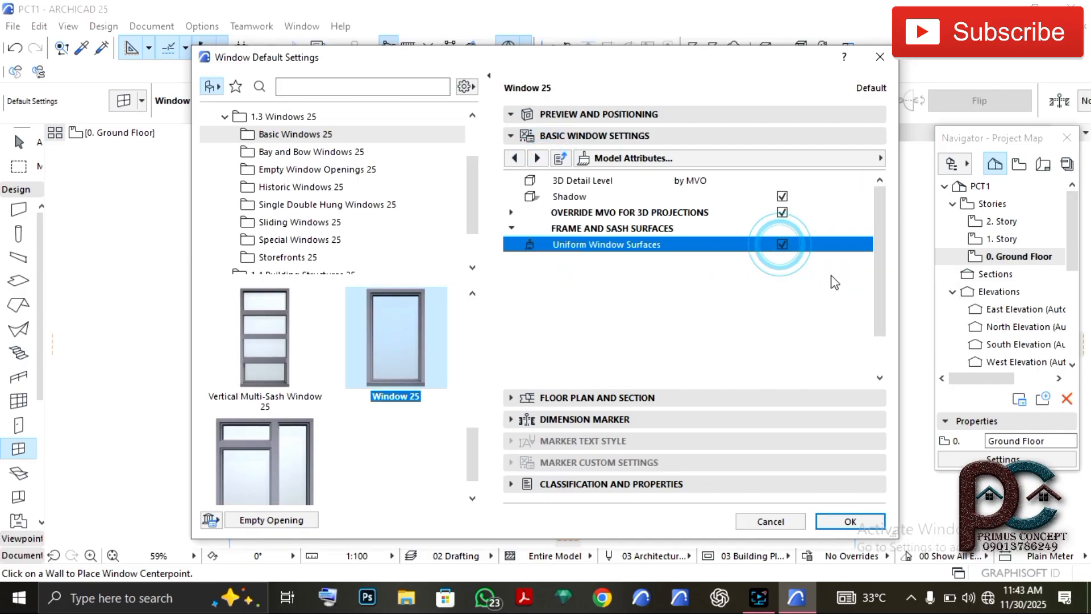
pyautogui.click(833, 245)
pyautogui.click(555, 303)
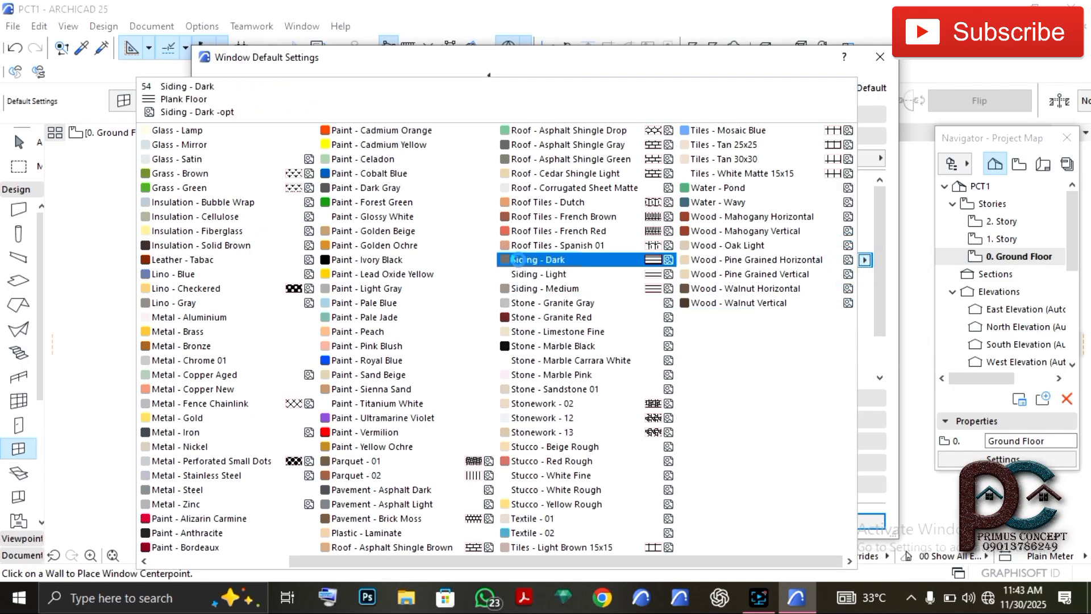
pyautogui.click(391, 261)
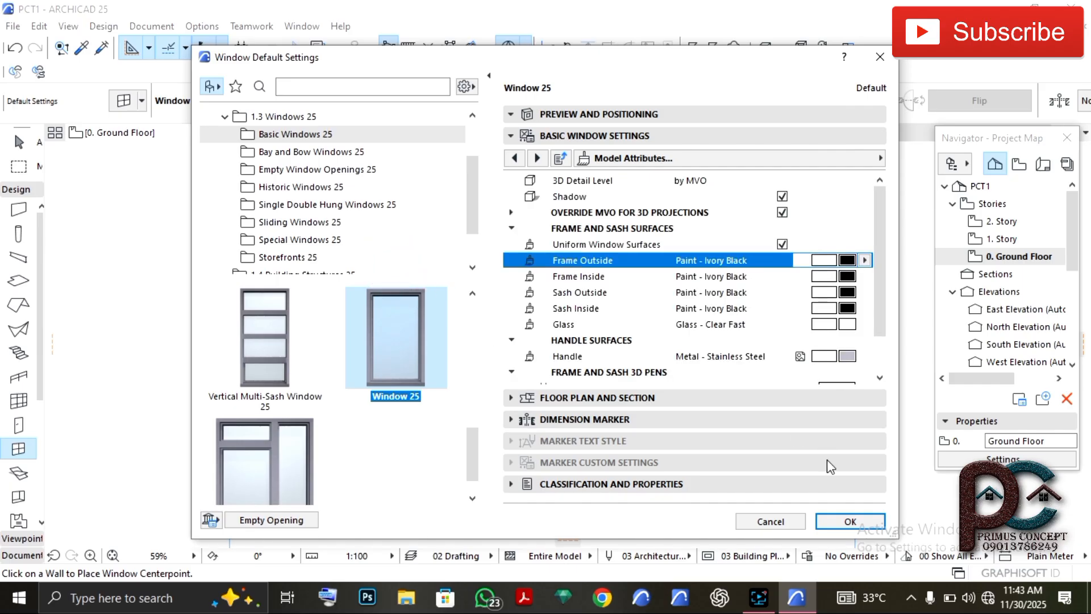
pyautogui.click(848, 521)
# Place 600 x 1500 windows in the top exterior wall, two in the upper left room and one at the corridor end
pyautogui.scroll(5, 379, 284)
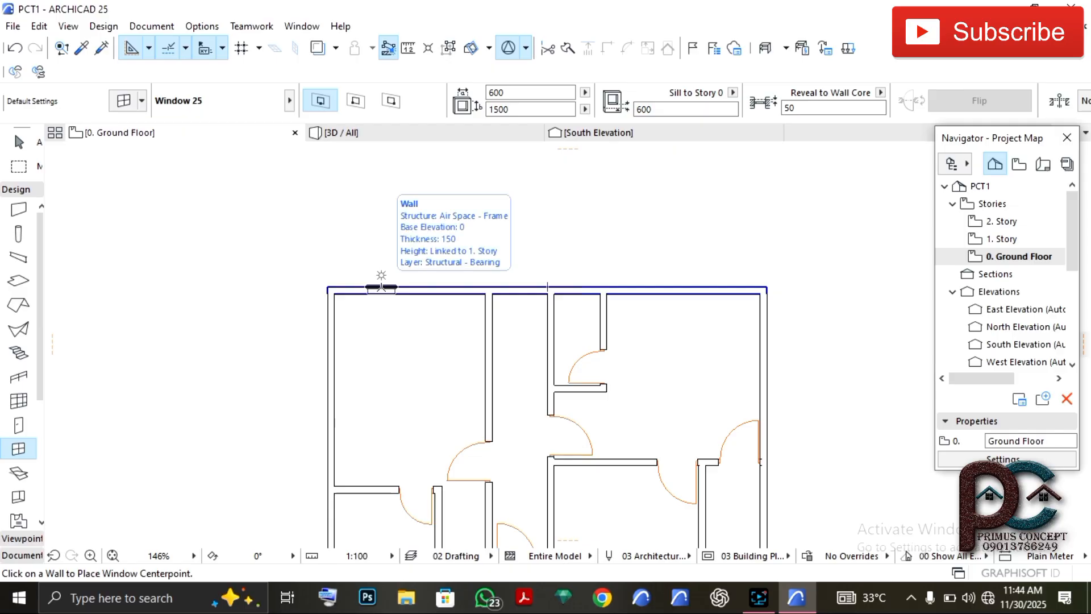
pyautogui.click(379, 287)
pyautogui.click(435, 288)
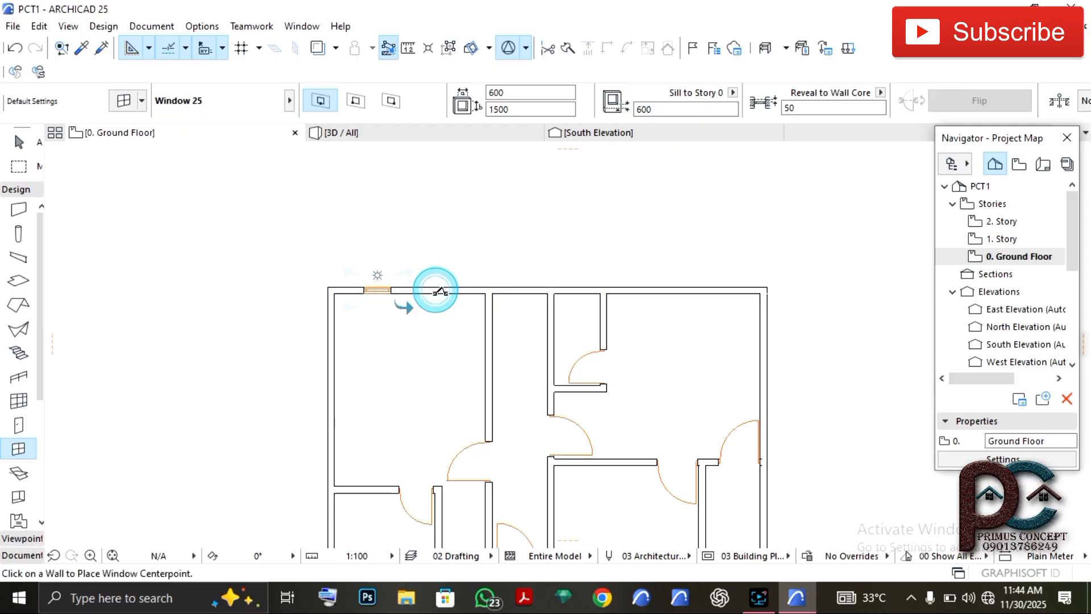
pyautogui.click(439, 287)
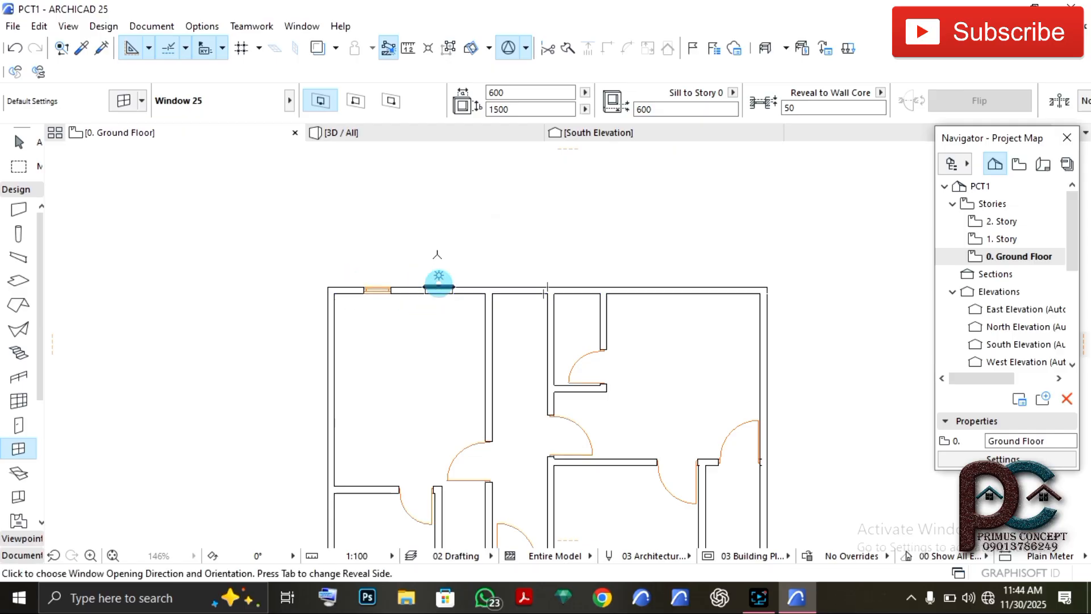
pyautogui.click(435, 261)
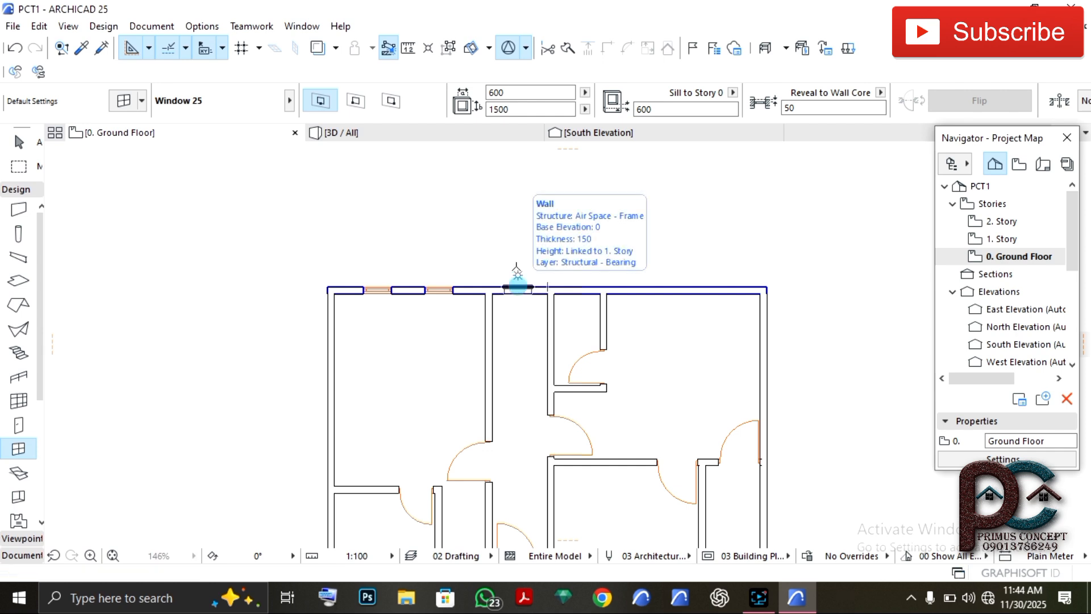
pyautogui.click(517, 288)
pyautogui.click(500, 267)
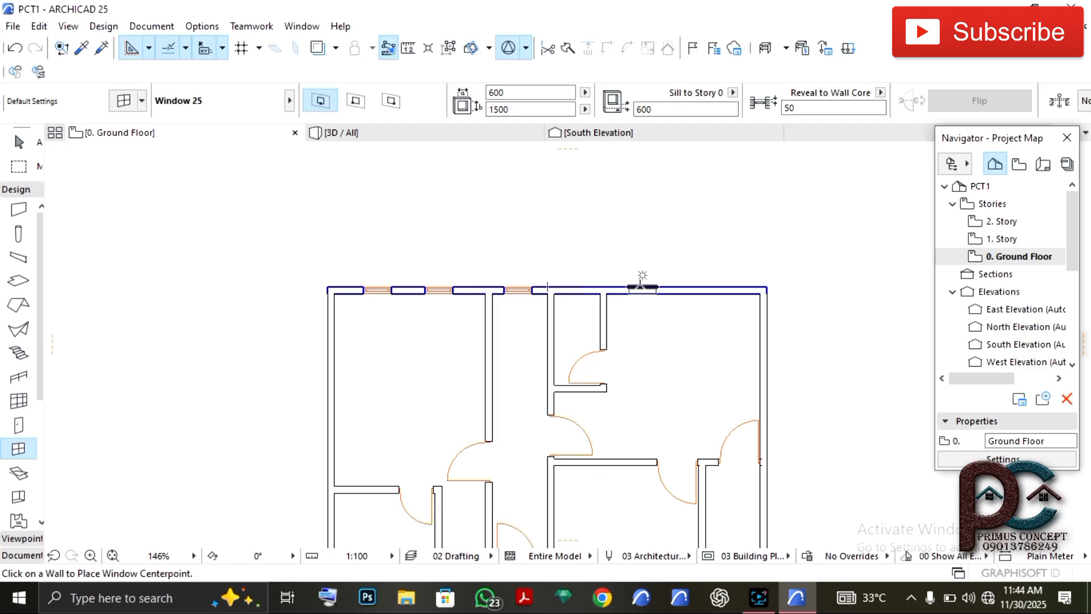
# Place two 600 x 1500 windows in the top exterior wall of the upper right room
pyautogui.click(641, 287)
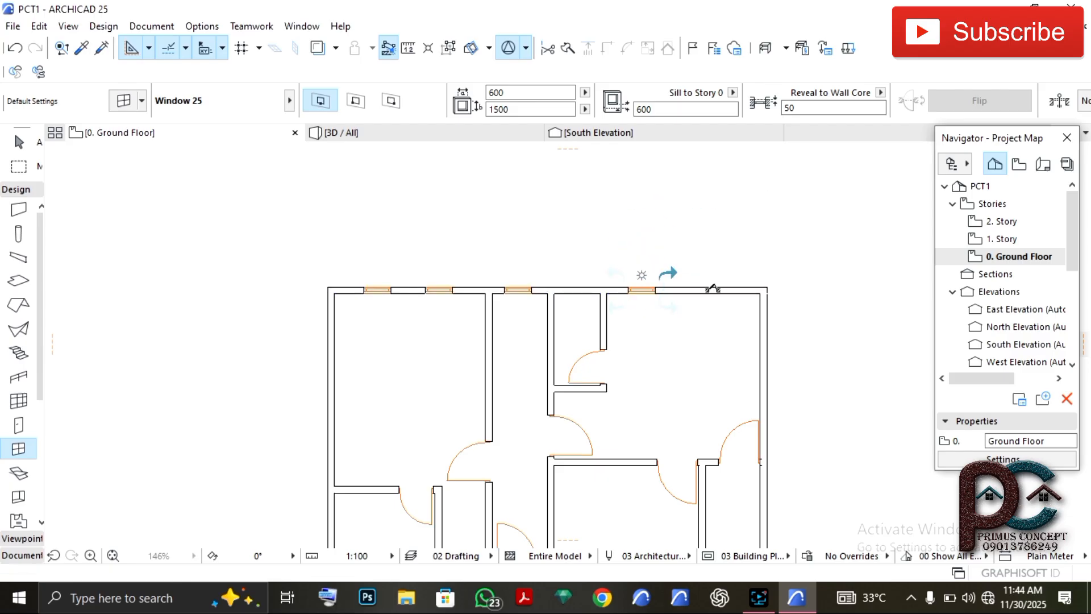
pyautogui.click(668, 273)
pyautogui.click(705, 287)
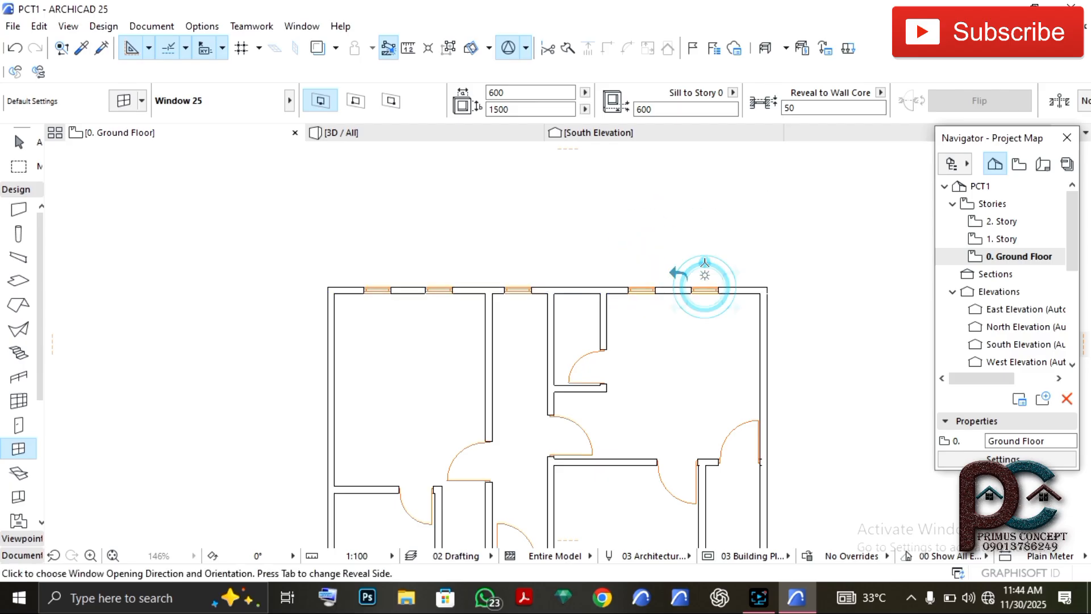
pyautogui.click(732, 305)
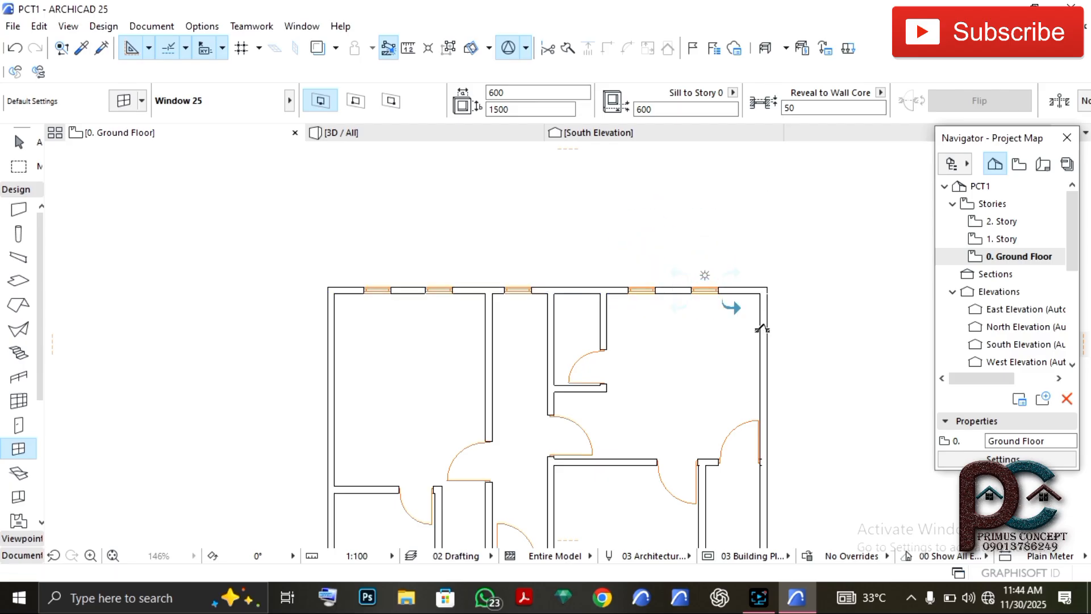
# Place two 600 x 1500 windows in the right exterior wall of the upper right room, above its corner door
pyautogui.click(763, 327)
pyautogui.click(773, 376)
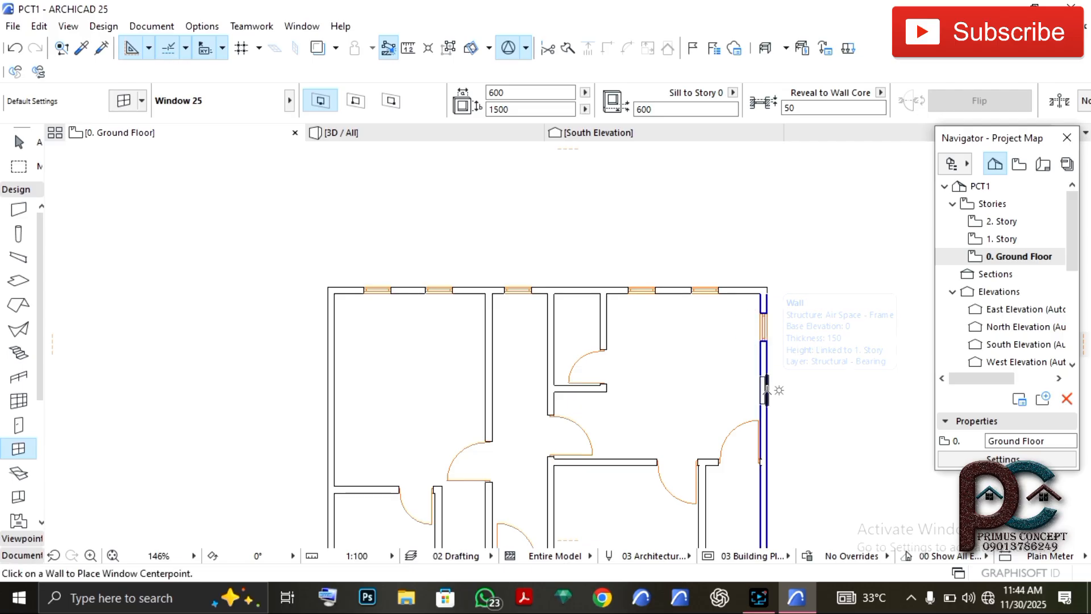
pyautogui.click(767, 390)
pyautogui.click(793, 372)
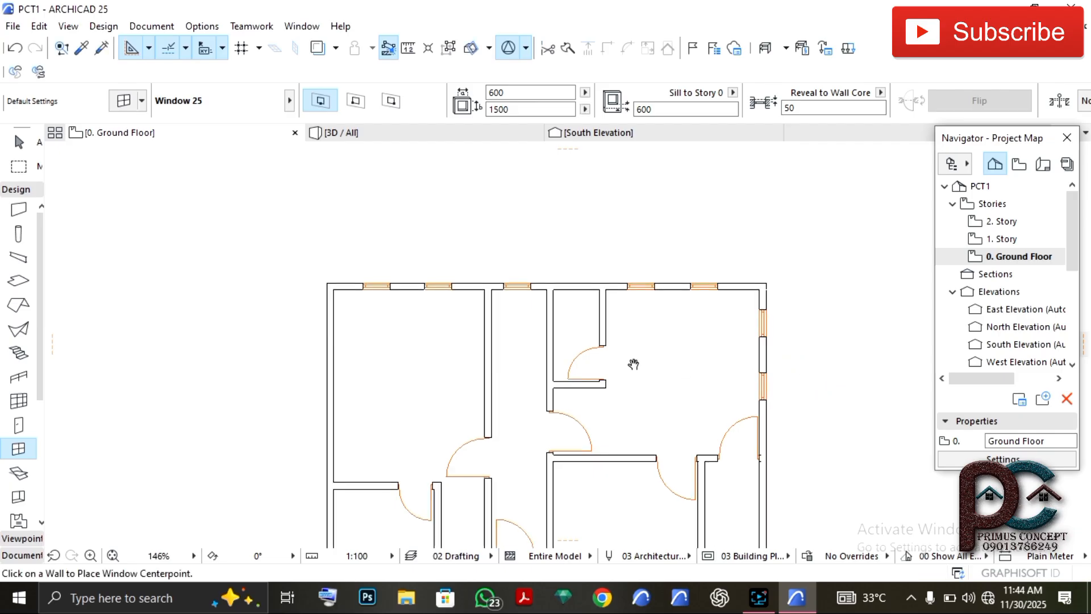
pyautogui.moveTo(634, 365); pyautogui.dragTo(646, 279, button='middle')
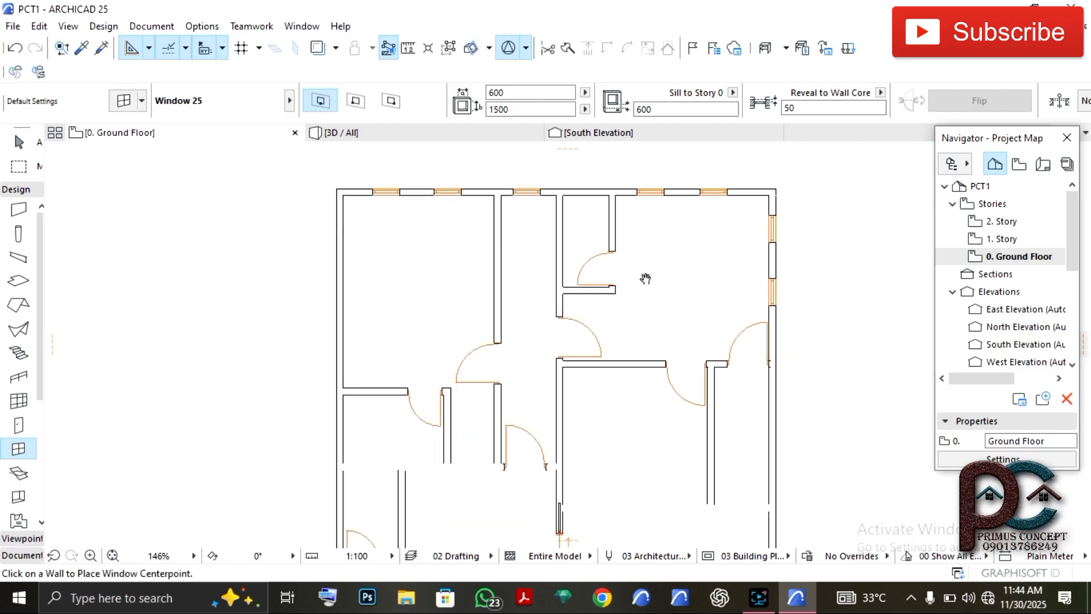
# Place two 600 x 1500 windows in the left exterior wall of the upper left room
pyautogui.click(332, 252)
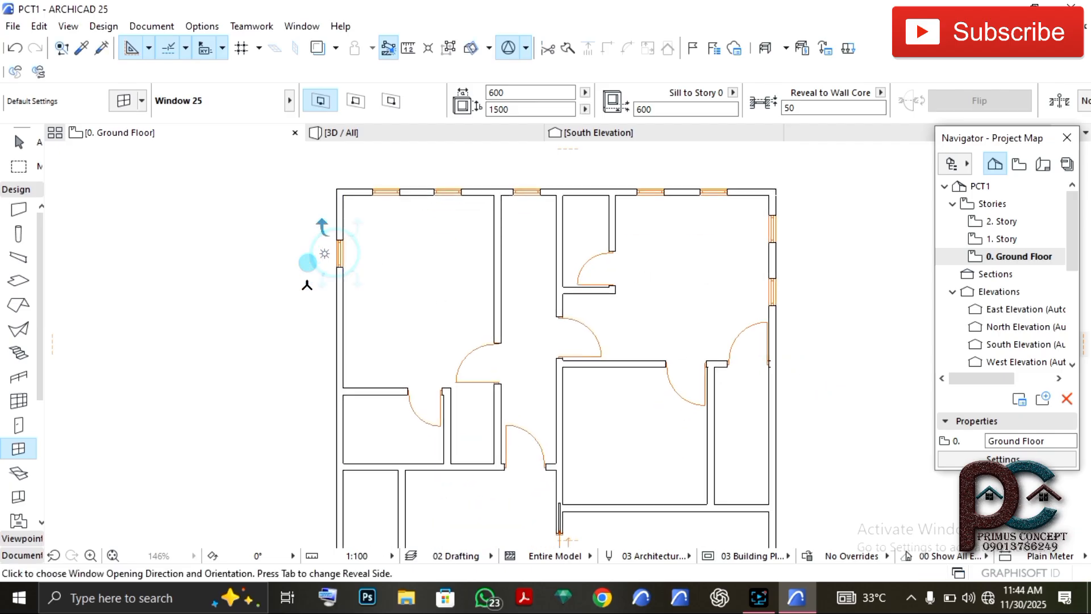
pyautogui.click(332, 320)
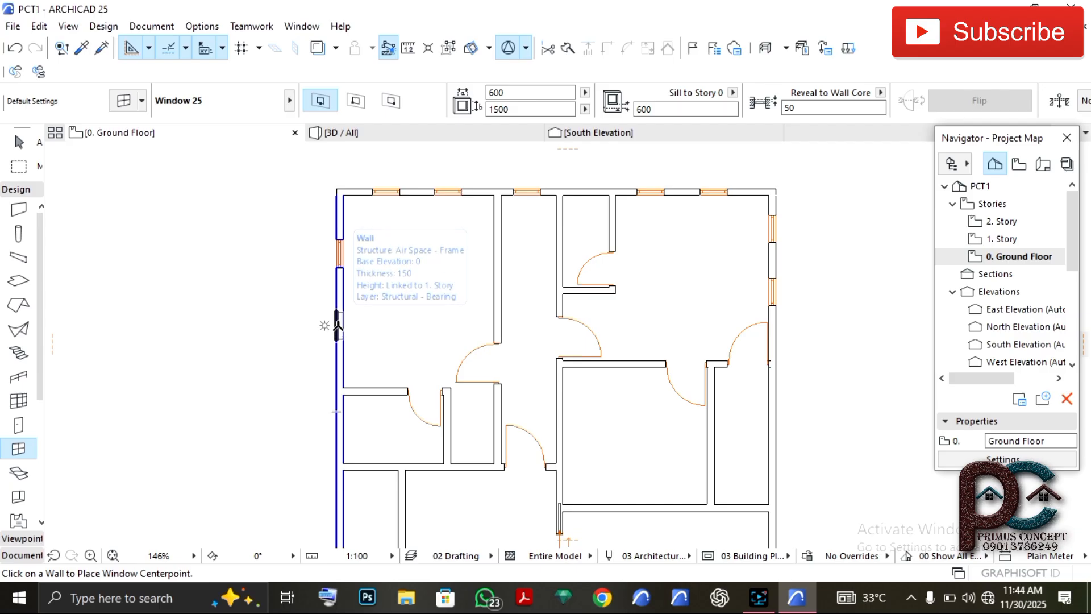
pyautogui.click(336, 325)
pyautogui.click(355, 352)
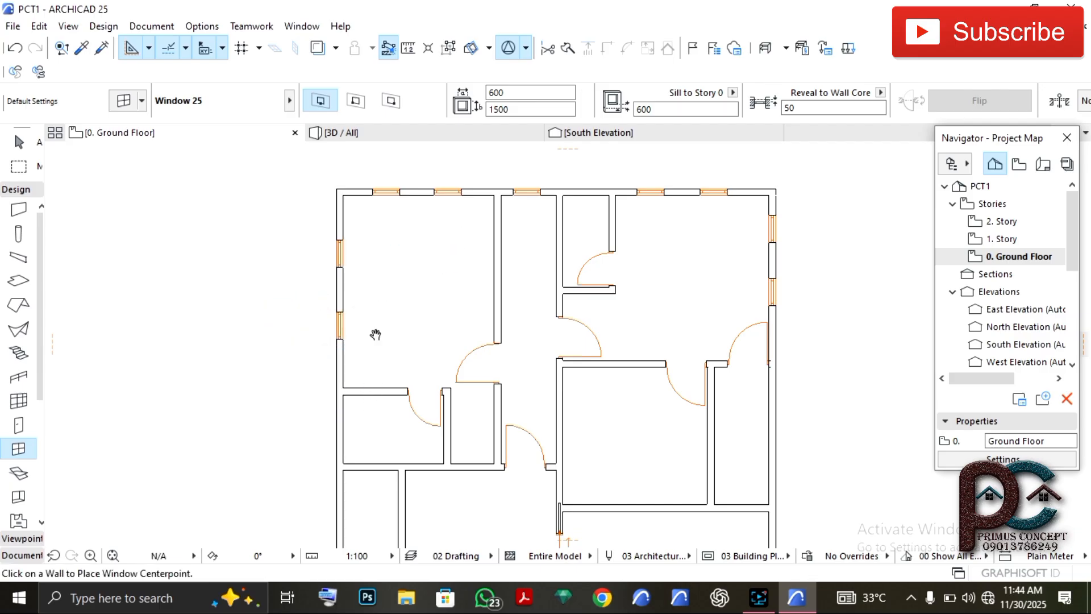
# Place 600 x 1500 windows in the left exterior wall below the small corner room and in the wall beside the entrance door
pyautogui.moveTo(375, 334); pyautogui.dragTo(371, 257, button='middle')
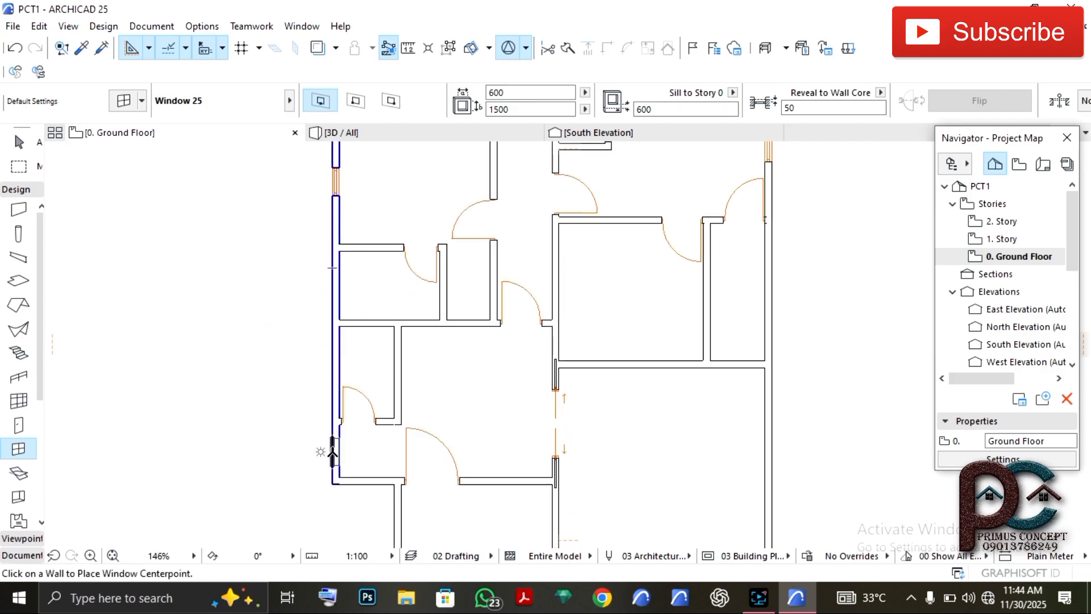
pyautogui.click(333, 452)
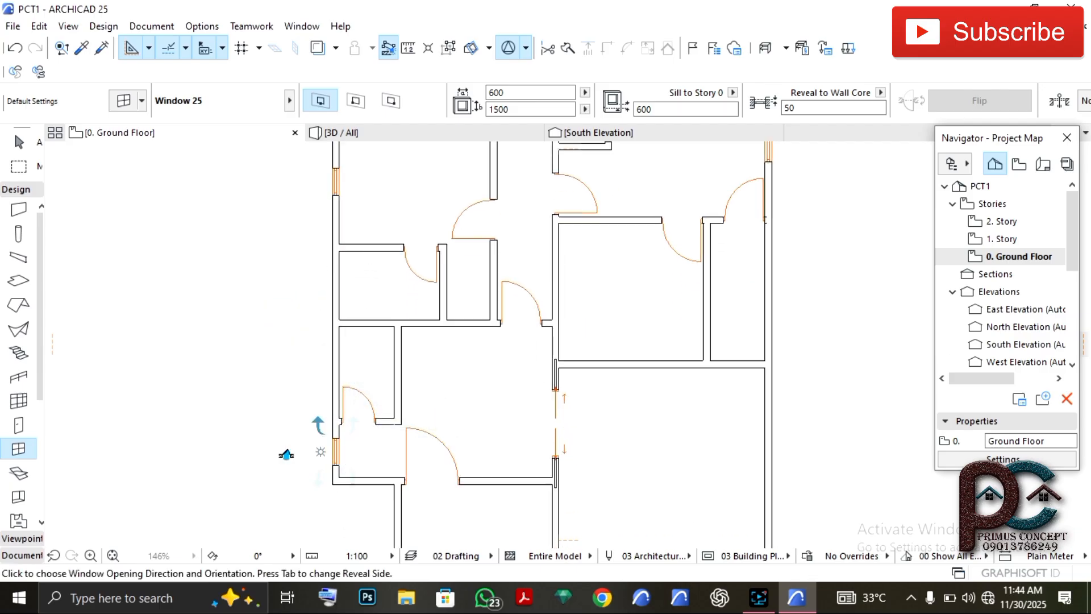
pyautogui.click(506, 484)
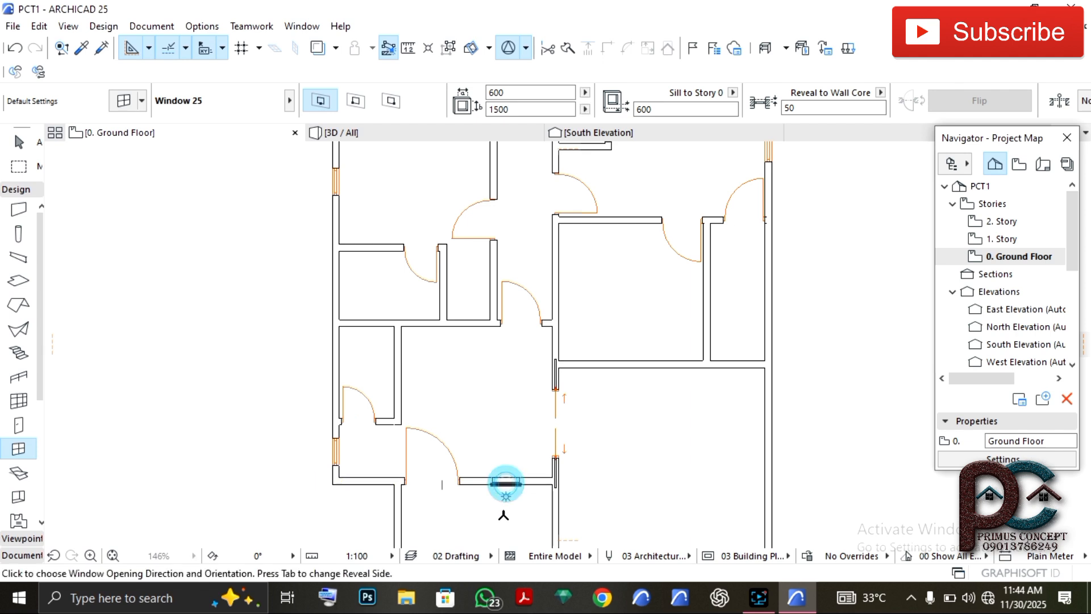
pyautogui.click(504, 515)
# Place two 600 x 1500 windows in the bottom exterior wall of the large lower right room
pyautogui.moveTo(450, 414); pyautogui.dragTo(418, 286, button='middle')
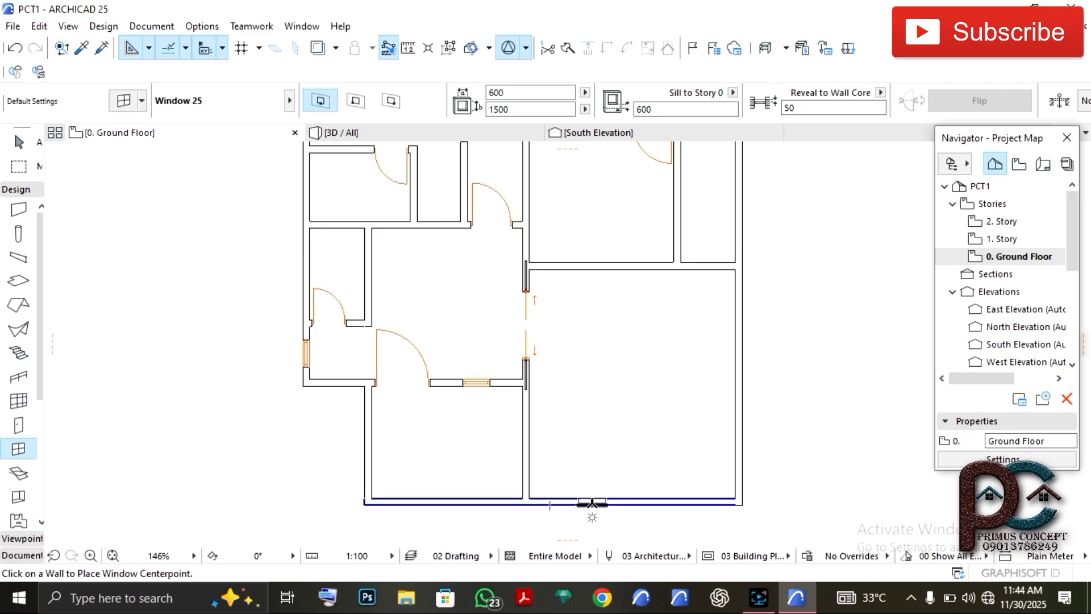
pyautogui.click(593, 503)
pyautogui.click(593, 520)
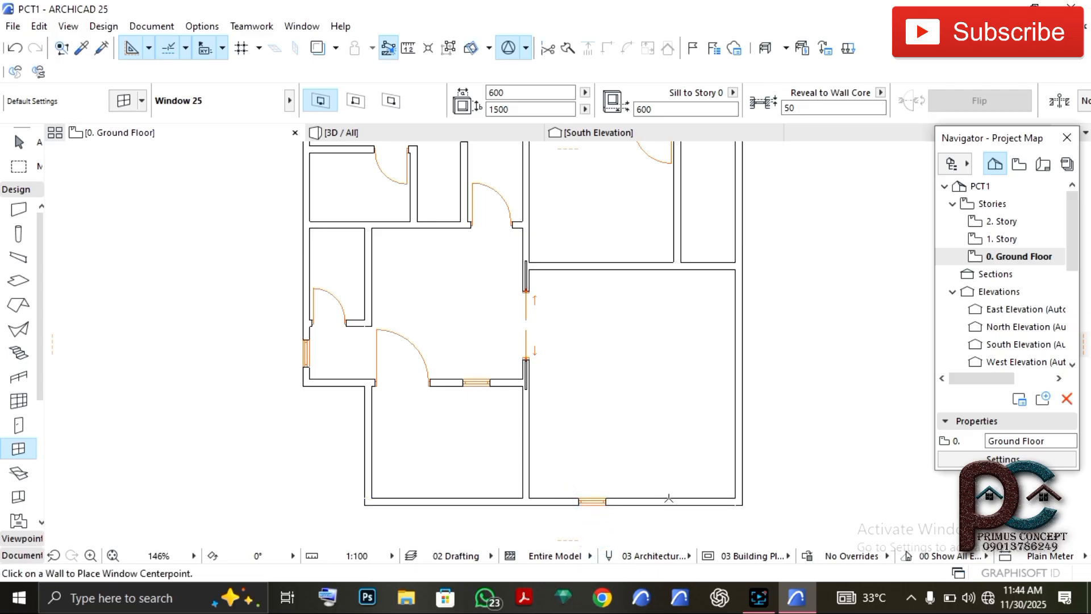
pyautogui.click(674, 503)
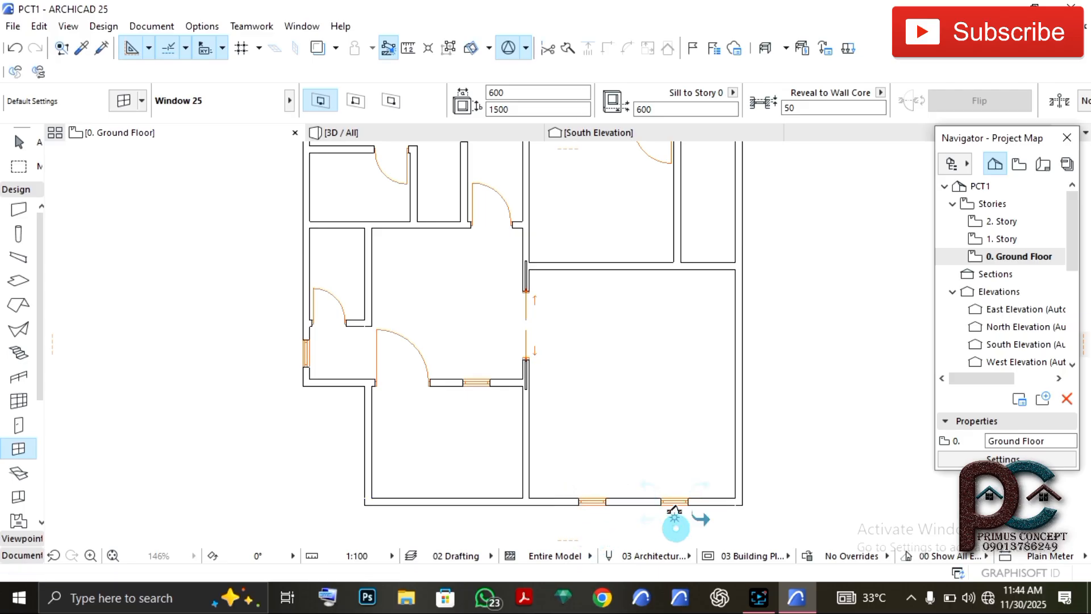
pyautogui.click(675, 520)
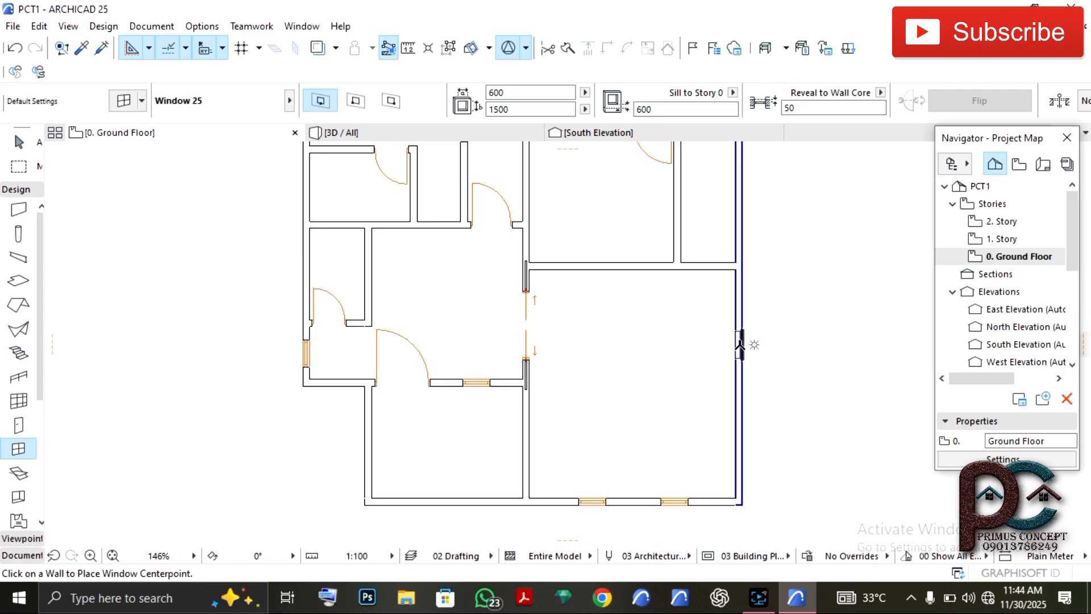
# Place two 600 x 1500 windows in the right exterior wall of the large lower right room and end window placement
pyautogui.click(741, 337)
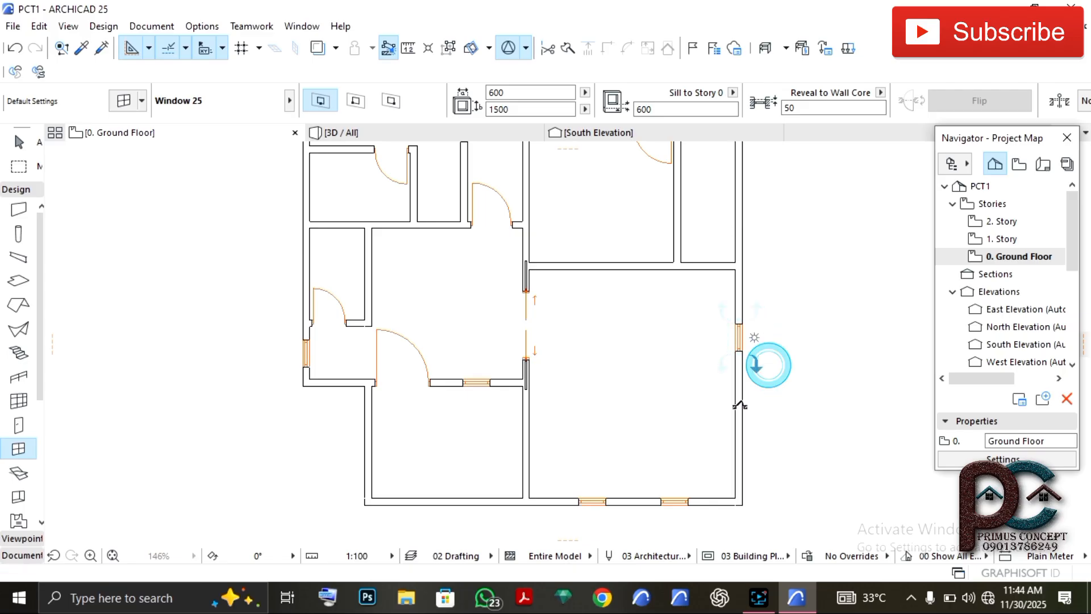
pyautogui.click(761, 365)
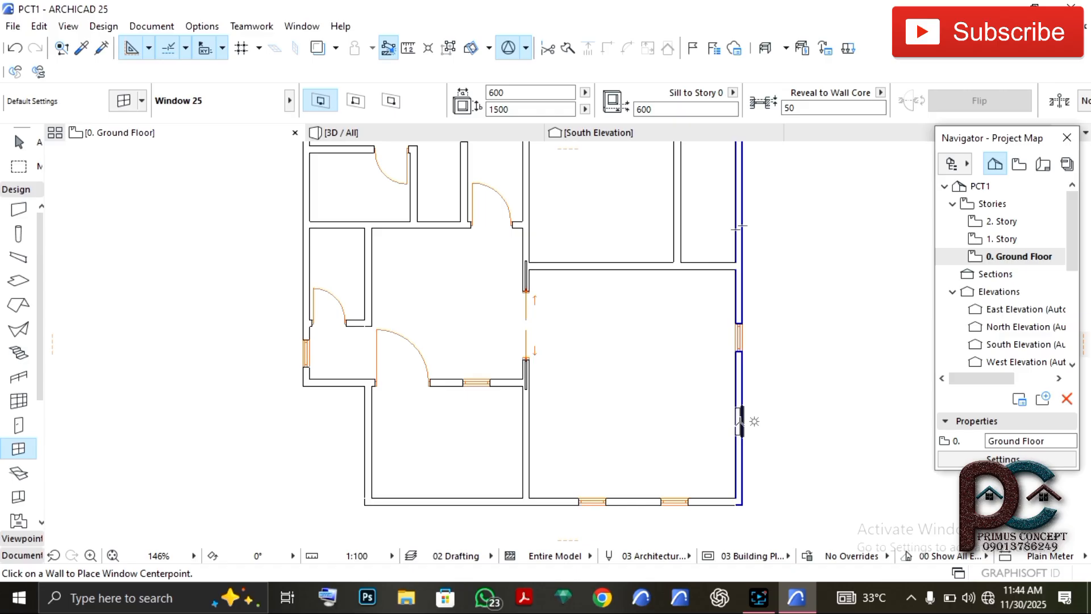
pyautogui.click(739, 421)
pyautogui.click(816, 420)
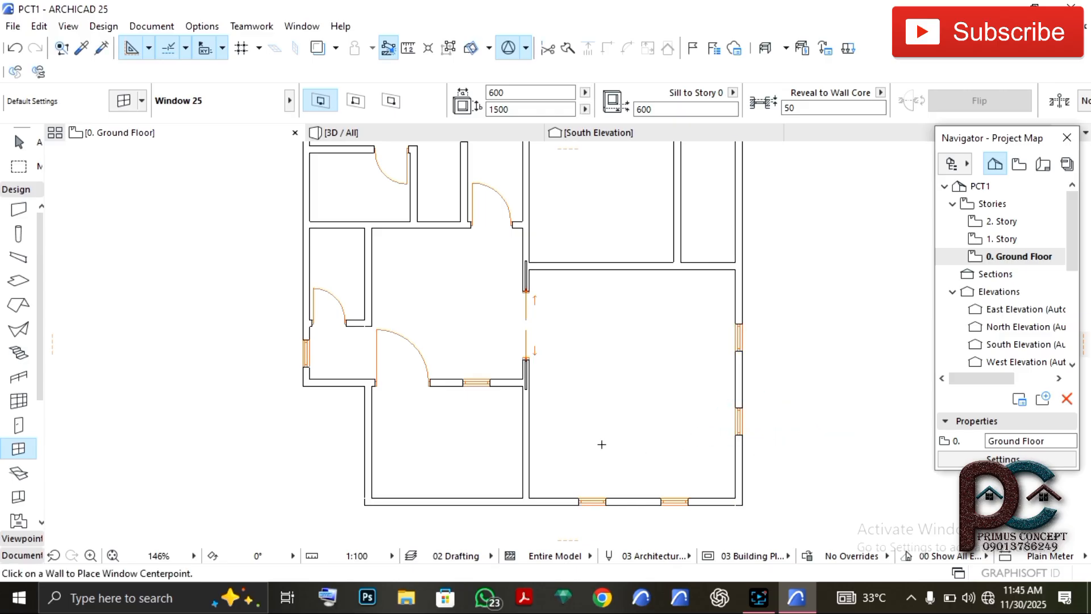
pyautogui.press('Escape')
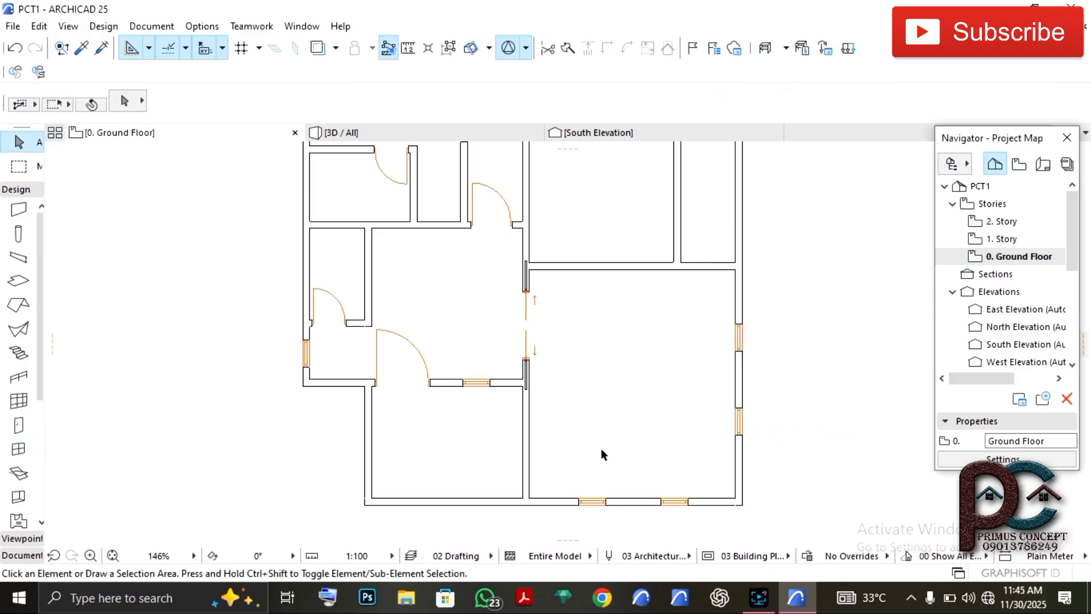
# Copy the bottom exterior wall with its windows 750 mm upward into the plan
pyautogui.moveTo(600, 454); pyautogui.dragTo(492, 433, button='middle')
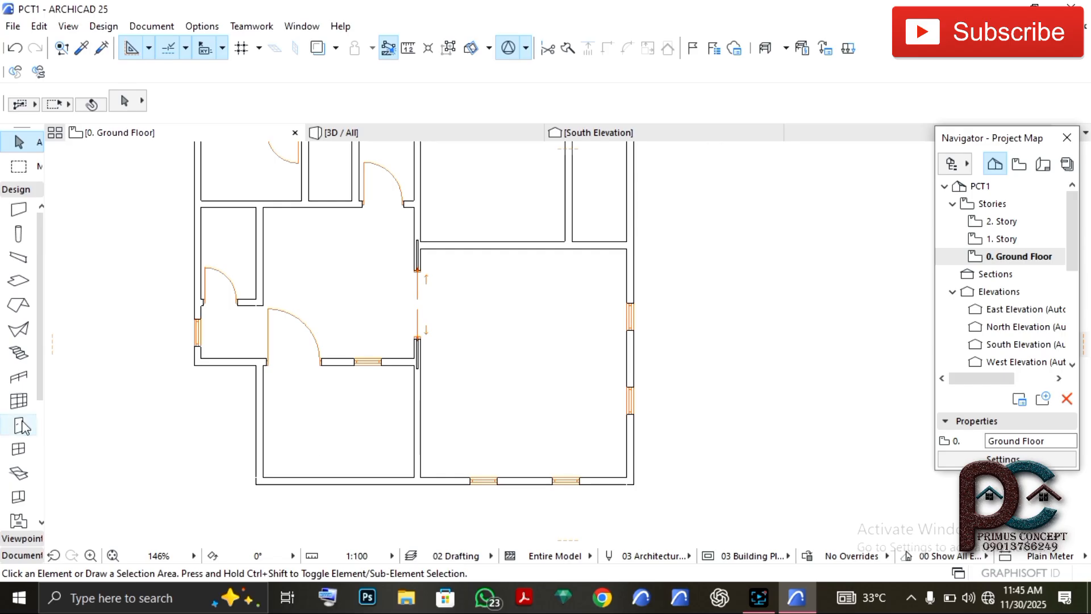
pyautogui.click(319, 495)
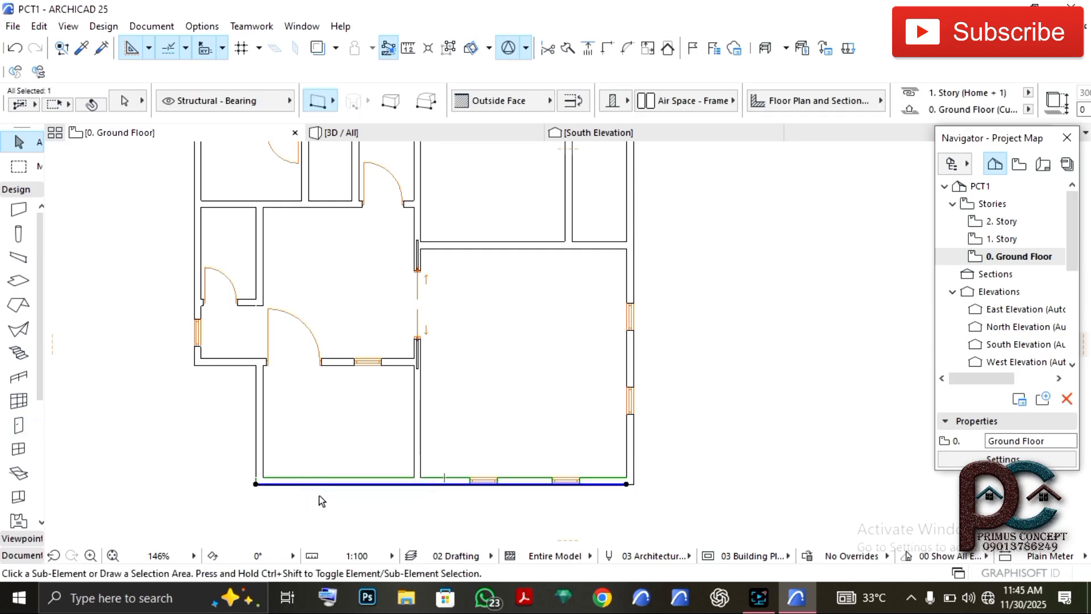
pyautogui.hotkey('ctrl', 'shift', 'd')
pyautogui.click(421, 477)
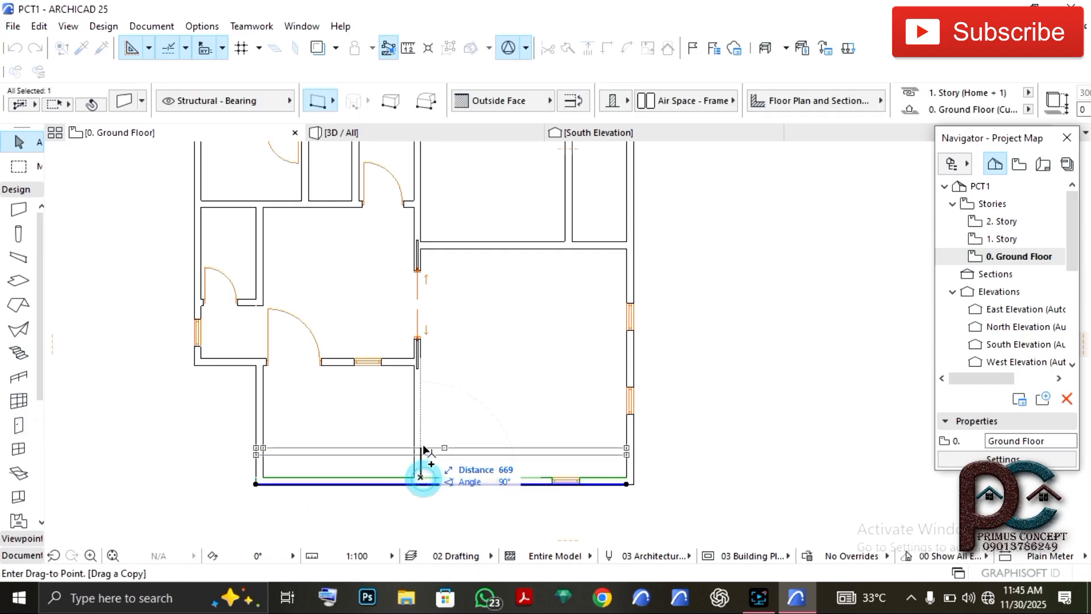
pyautogui.write('7')
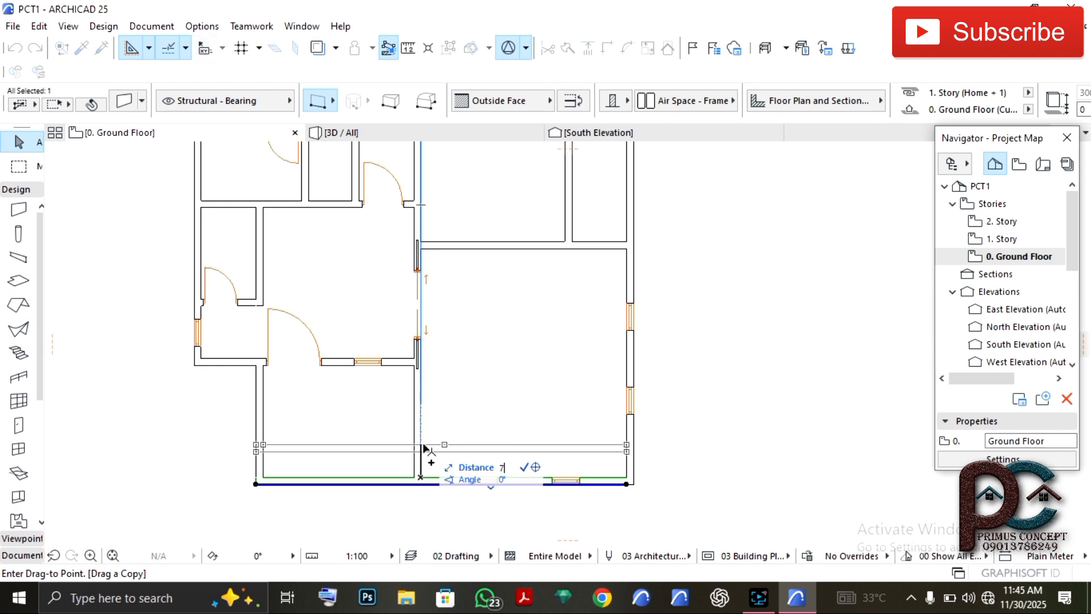
pyautogui.write('5')
pyautogui.press('Return')
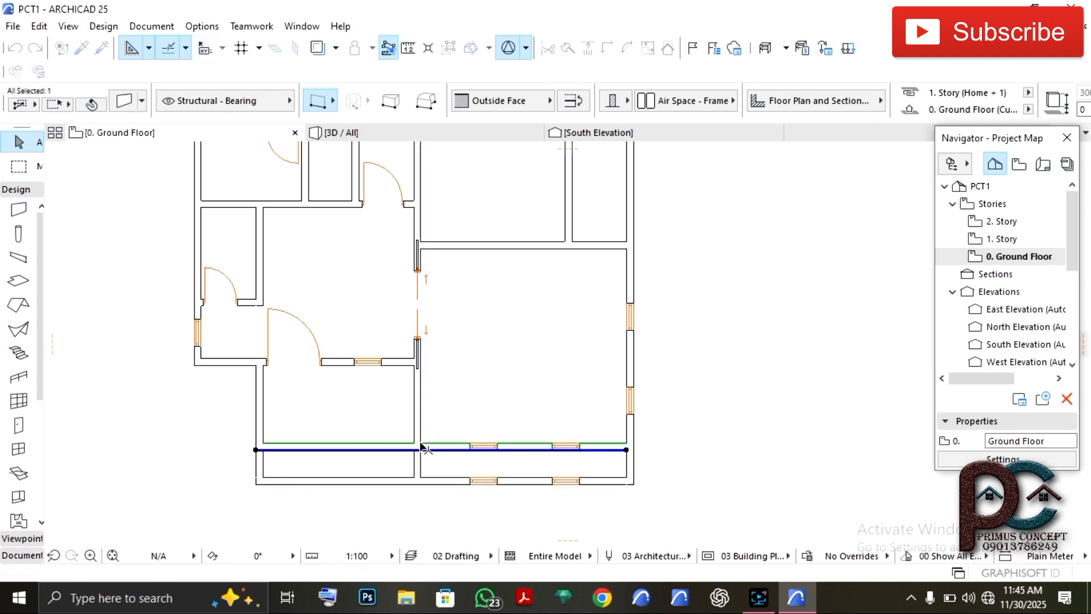
pyautogui.click(453, 411)
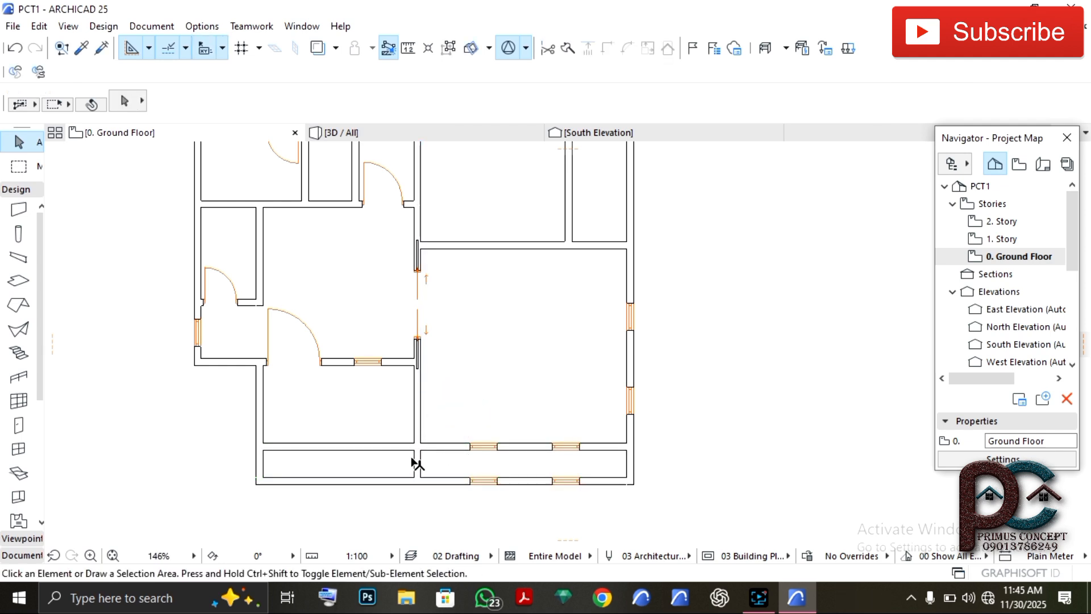
# Copy the short left porch wall to the left window of the large lower right room, then copy it again about 1950 mm right
pyautogui.click(257, 458)
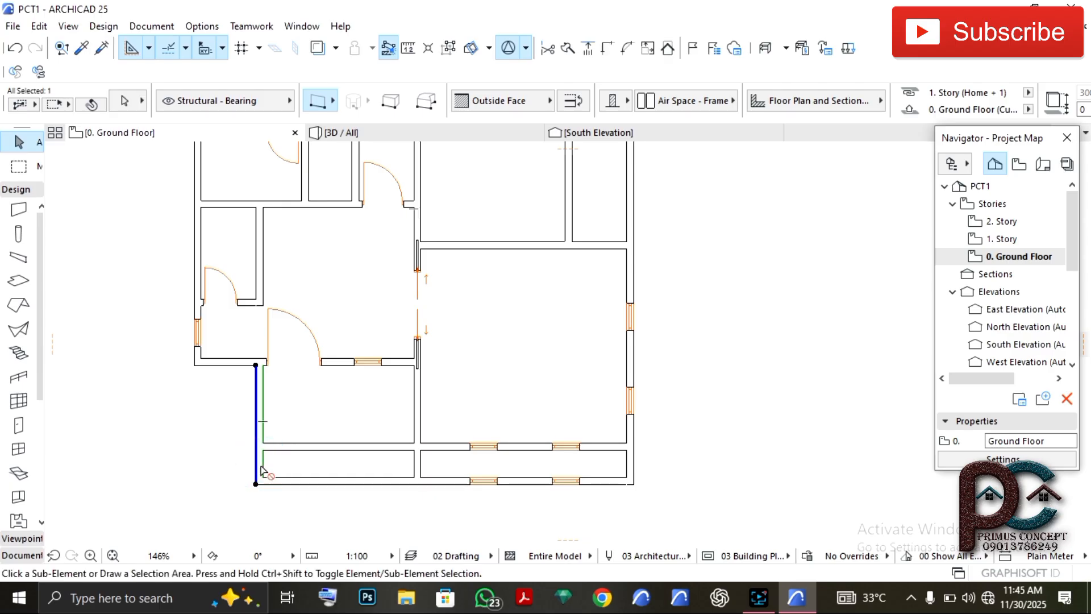
pyautogui.hotkey('ctrl', 'shift', 'd')
pyautogui.click(256, 465)
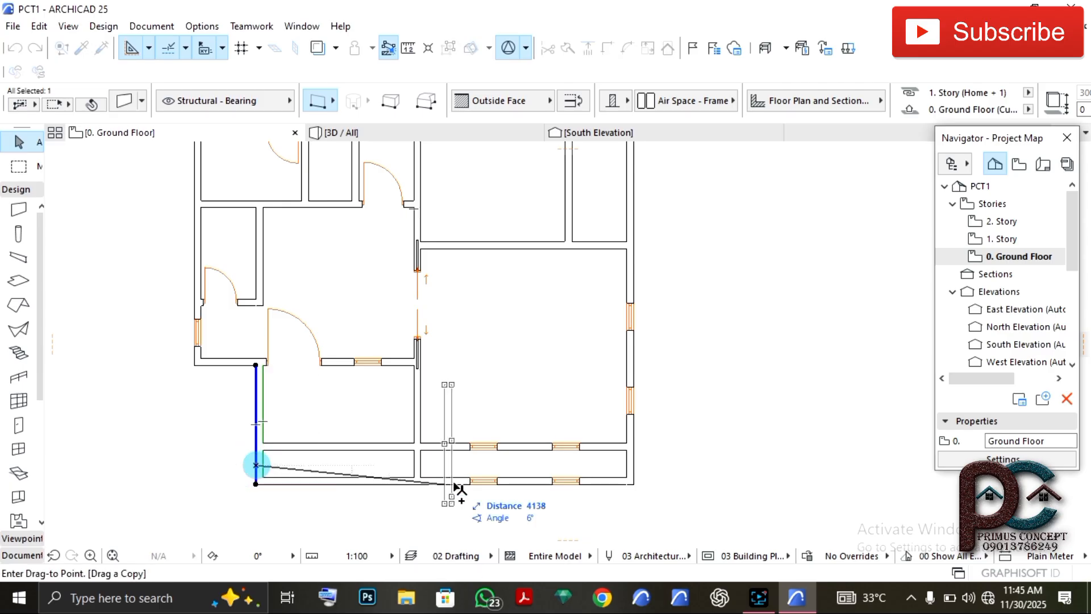
pyautogui.click(493, 470)
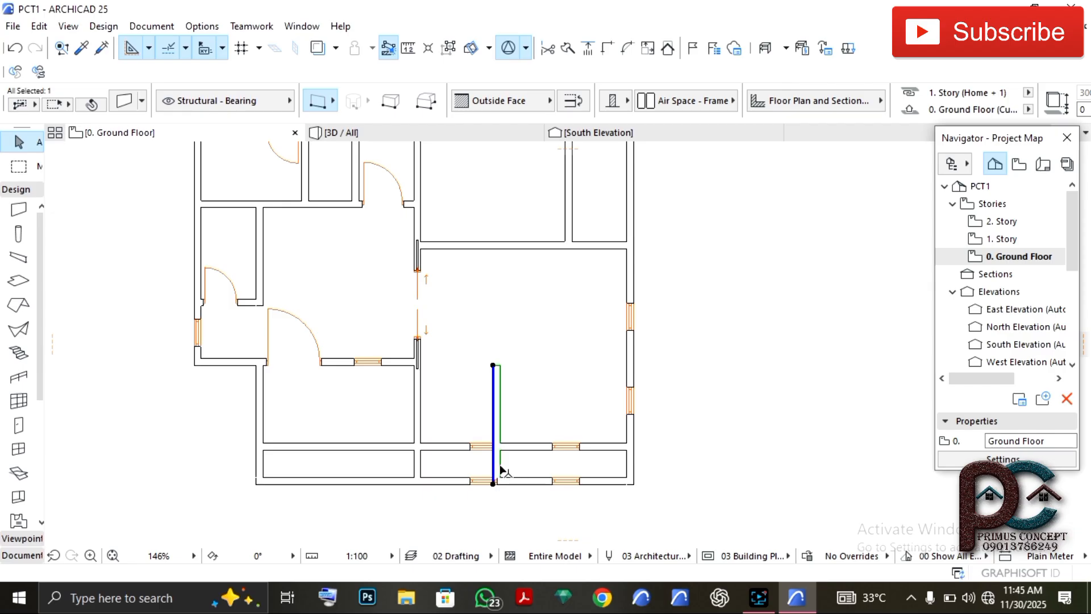
pyautogui.hotkey('ctrl', 'shift', 'd')
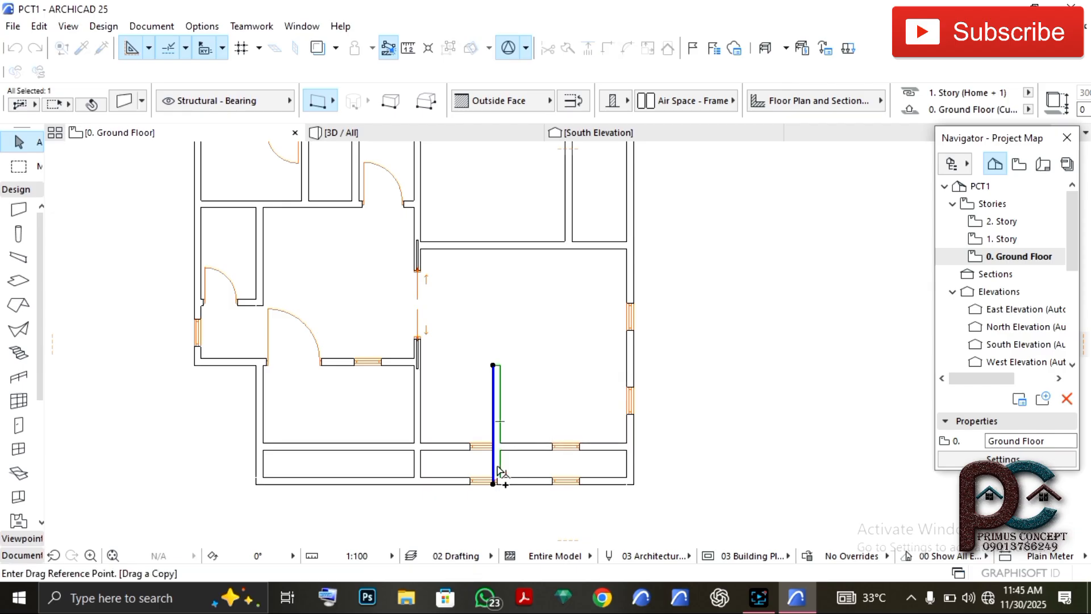
pyautogui.click(493, 465)
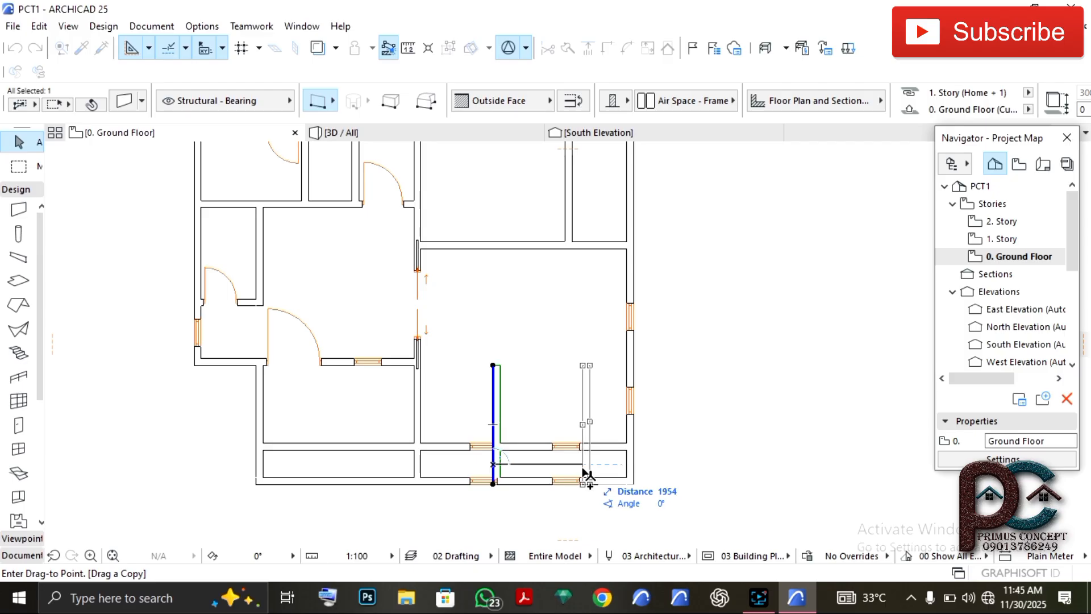
pyautogui.click(581, 473)
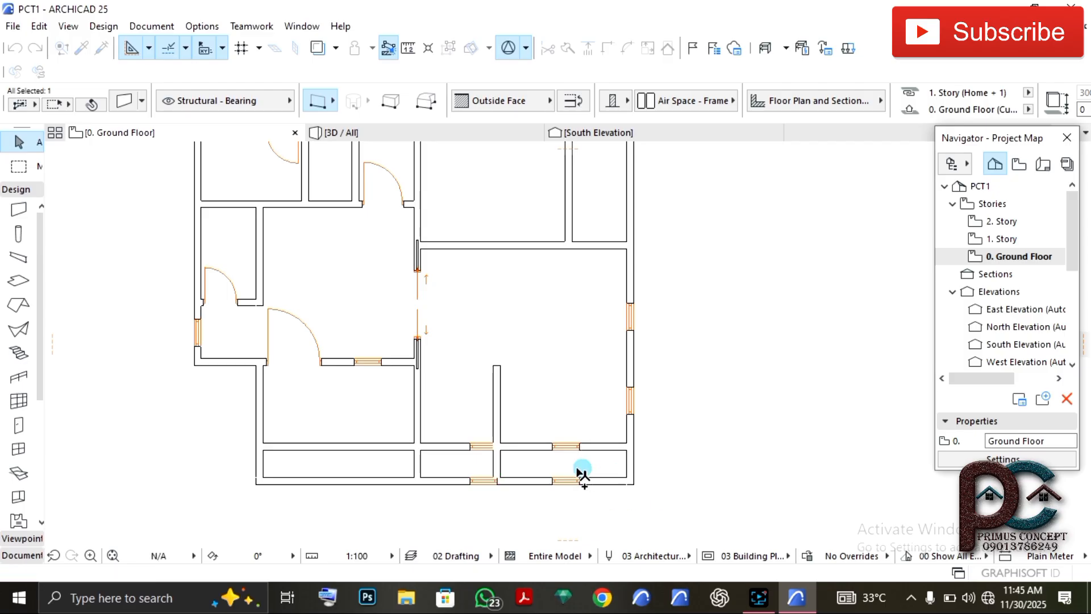
# Move the left wall copy about 645 mm left so it stands at the outer edge of the left windows
pyautogui.click(495, 458)
pyautogui.hotkey('ctrl', 'd')
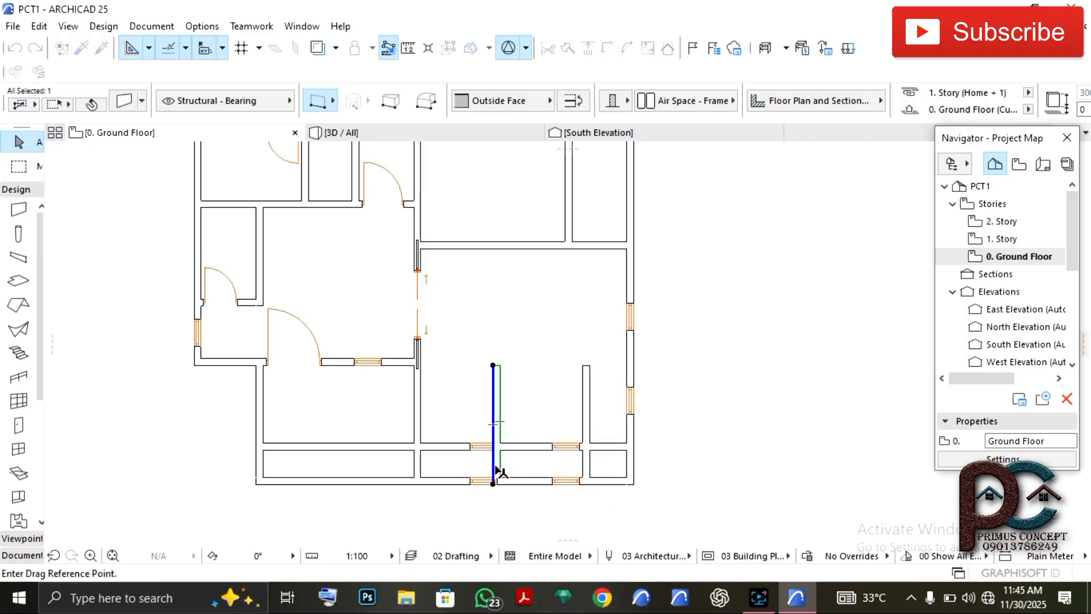
pyautogui.click(493, 465)
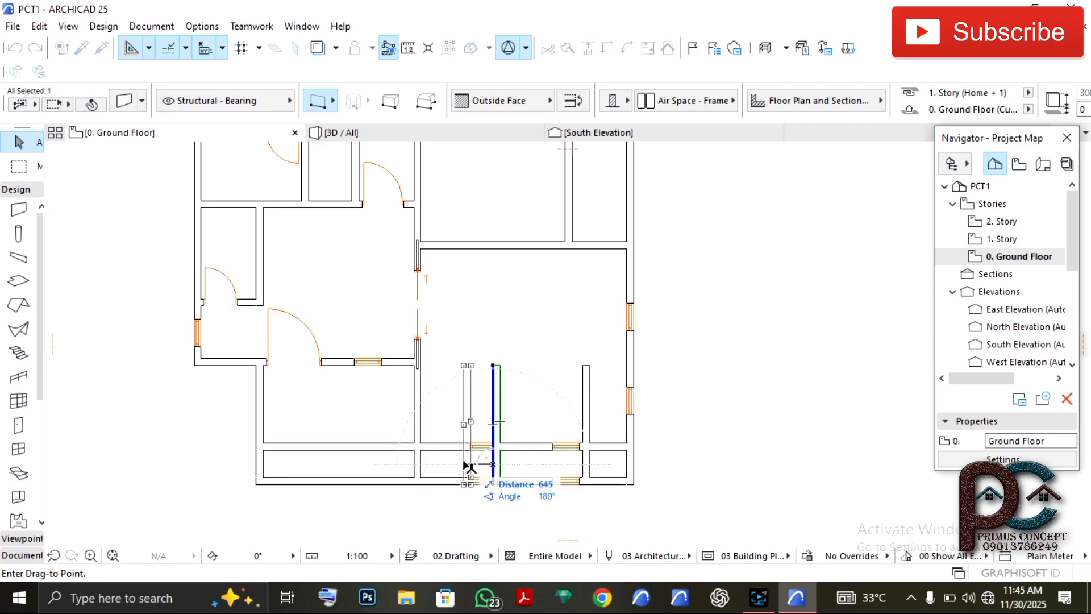
pyautogui.click(467, 465)
pyautogui.press('Escape')
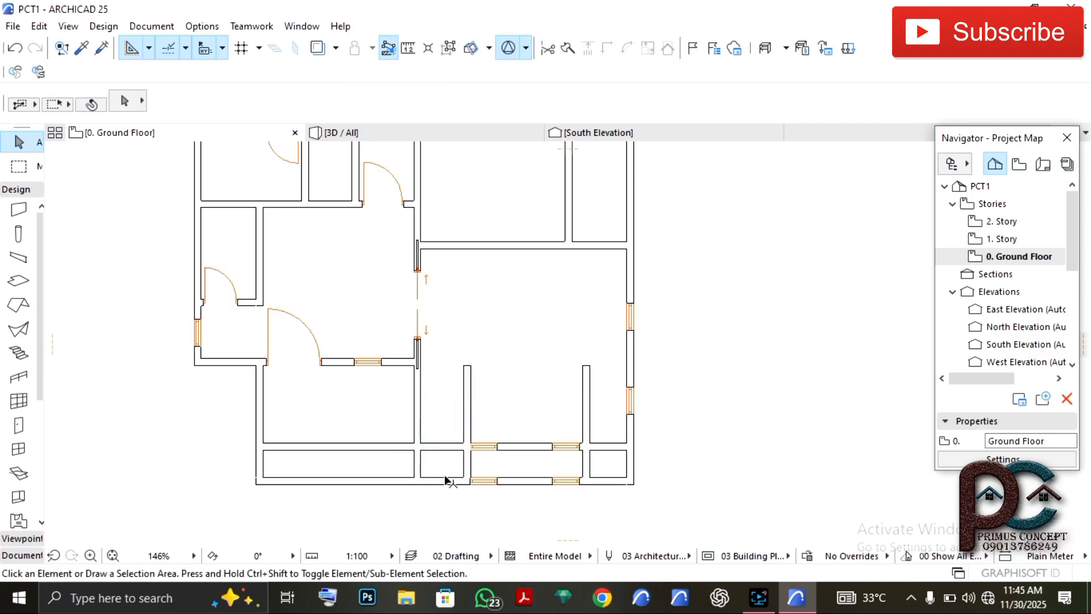
# Move the left window of the inner horizontal wall into the bay left of the left wall copy
pyautogui.scroll(5, 500, 477)
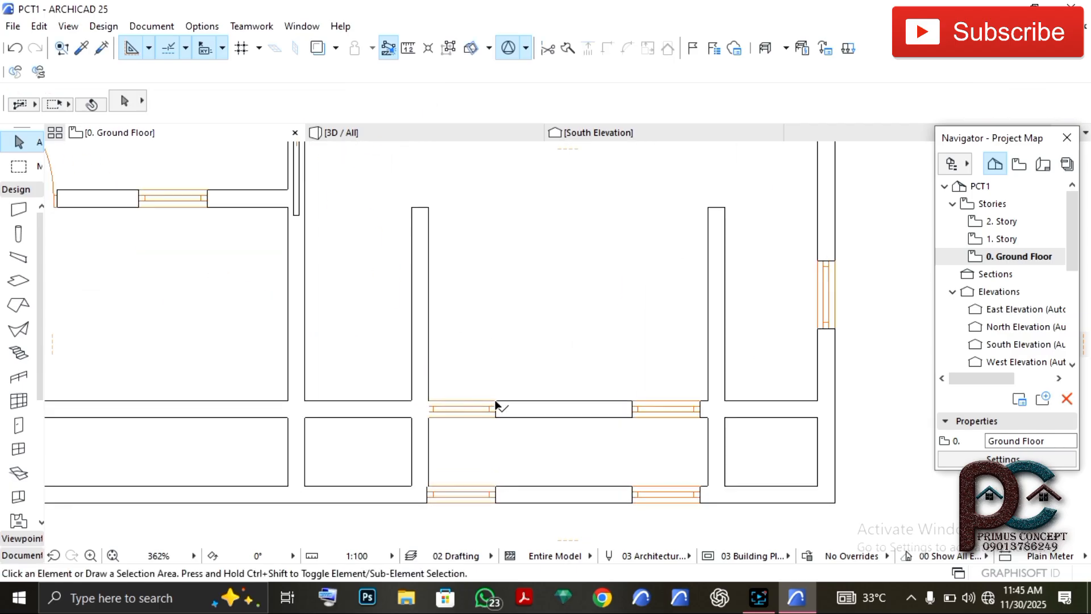
pyautogui.click(496, 407)
pyautogui.hotkey('ctrl', 'd')
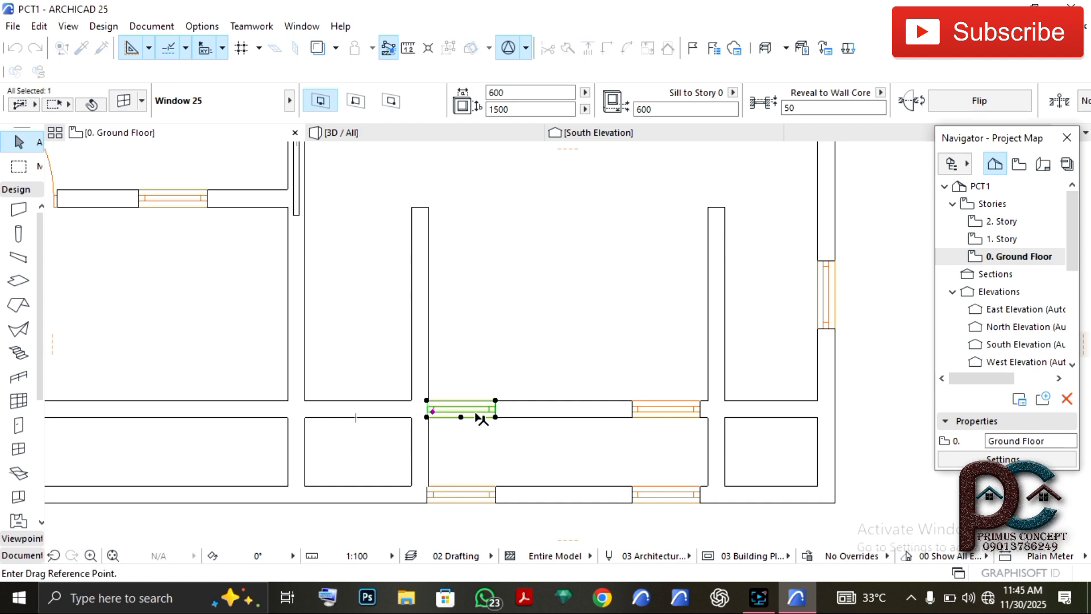
pyautogui.click(495, 401)
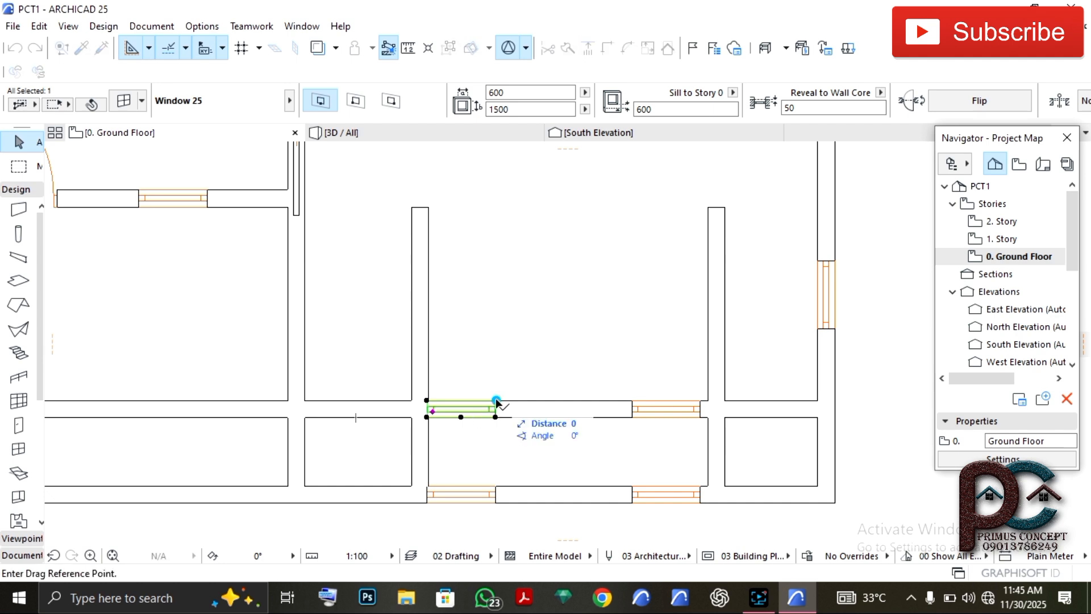
pyautogui.click(390, 400)
# Move the right window of the inner horizontal wall into the bay between the right wall copy and the exterior wall
pyautogui.click(693, 405)
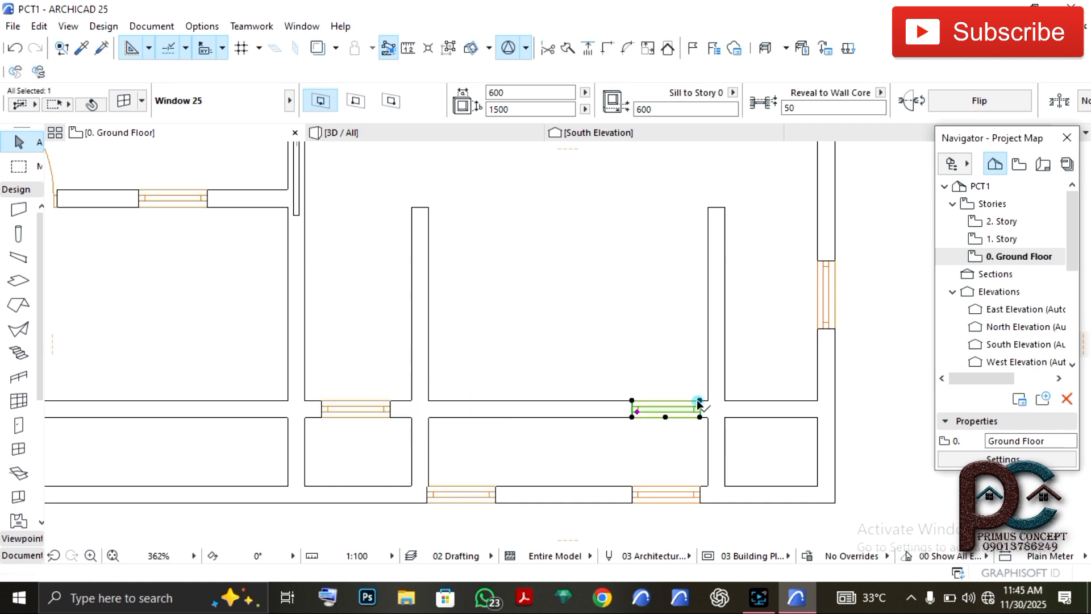
pyautogui.hotkey('ctrl', 'd')
pyautogui.click(701, 402)
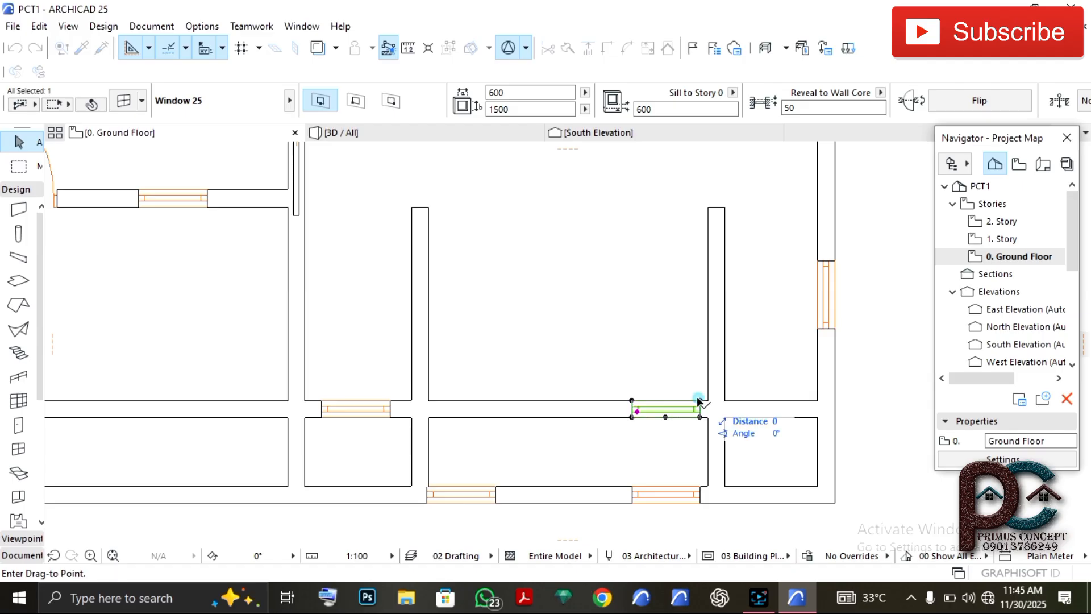
pyautogui.click(802, 404)
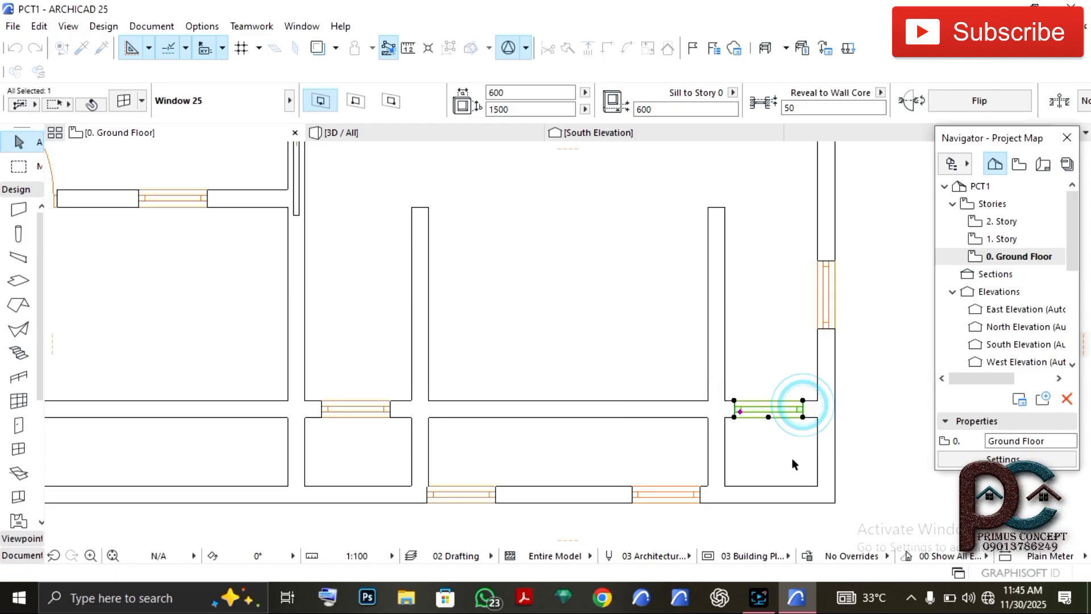
# Delete the two windows in the outer front wall of the large lower right room
pyautogui.click(785, 458)
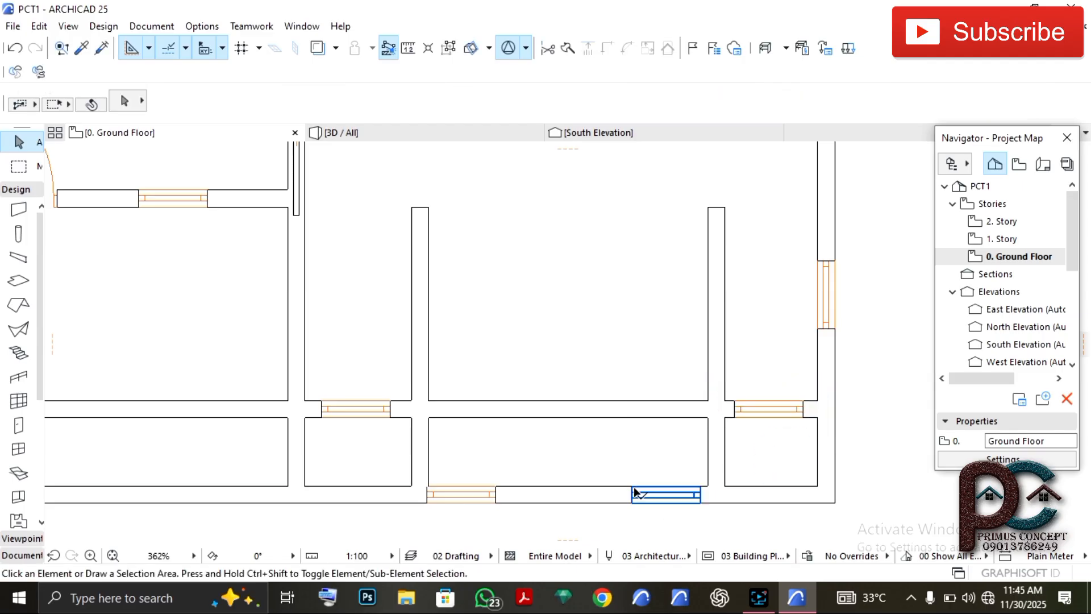
pyautogui.click(636, 494)
pyautogui.press('Delete')
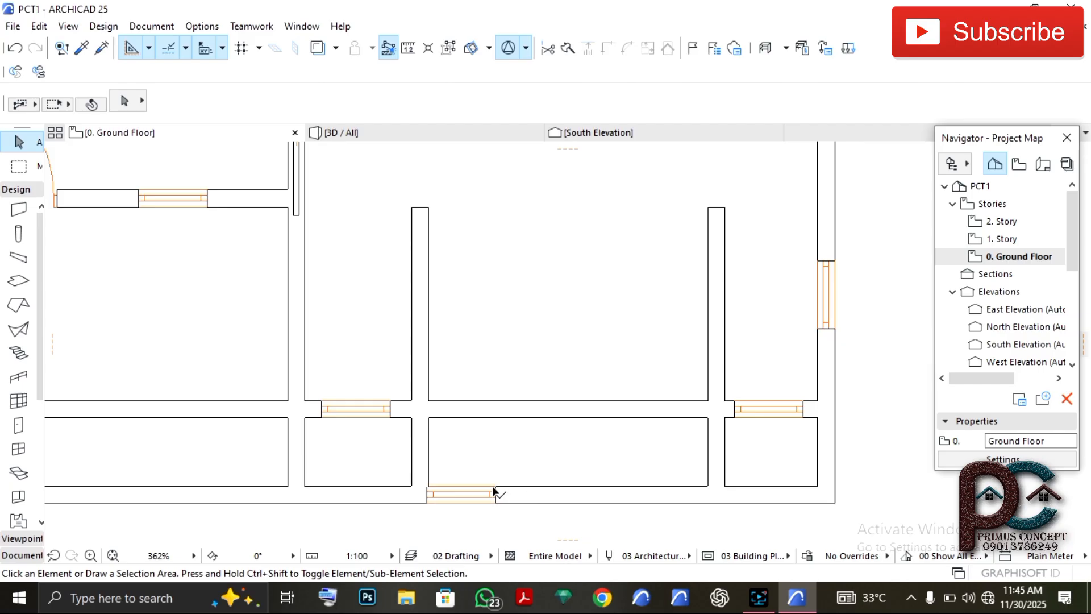
pyautogui.click(496, 492)
pyautogui.click(496, 459)
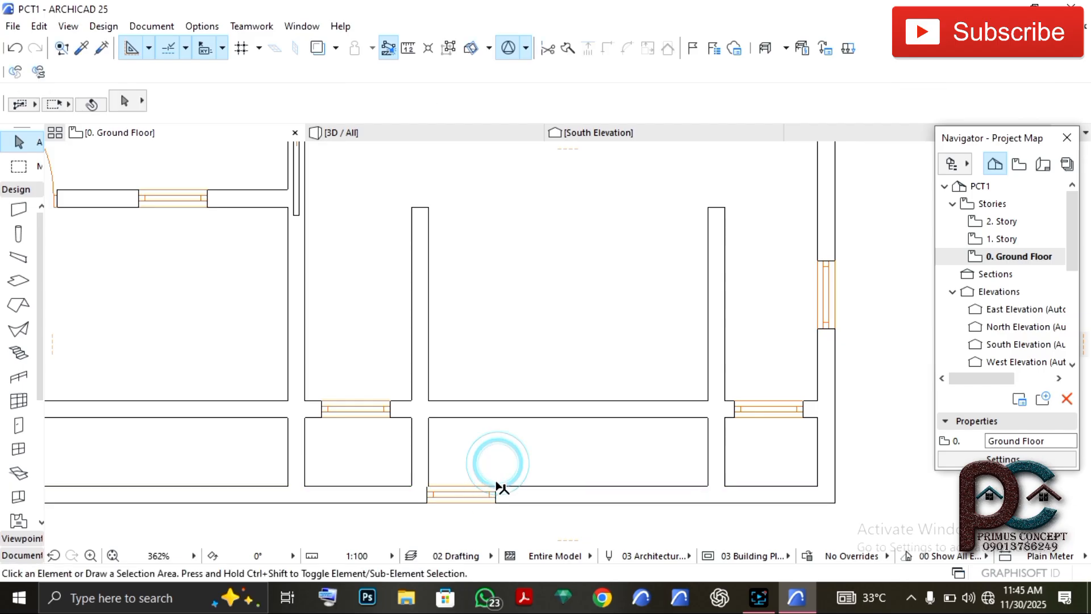
pyautogui.click(492, 493)
pyautogui.press('Delete')
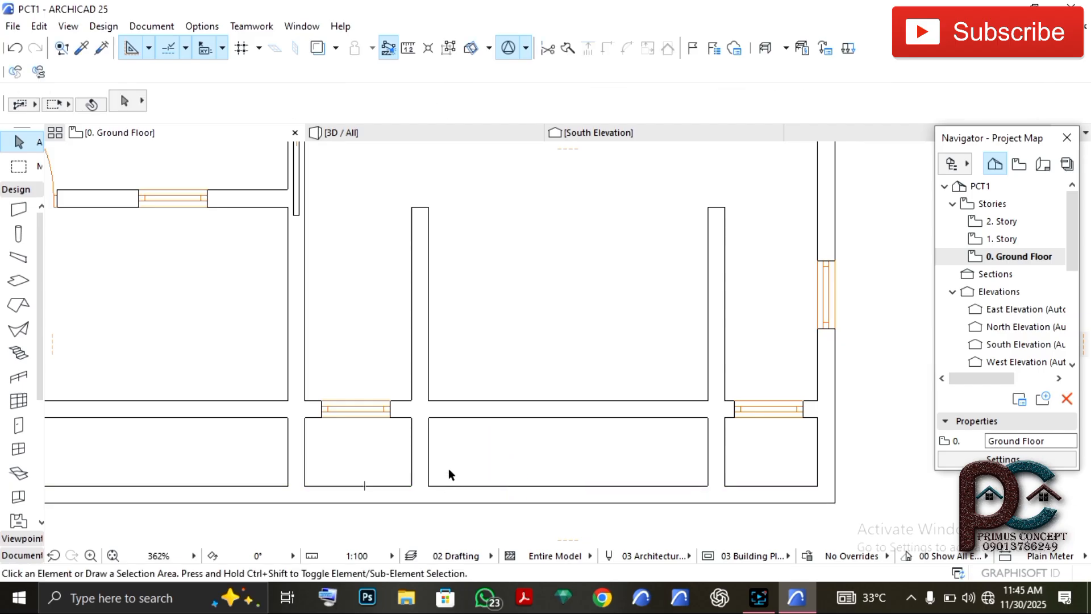
# Trim away the outer front wall and side wall segments on both sides of the lower right room's projecting bay
pyautogui.scroll(-3, 451, 462)
pyautogui.scroll(-1, 414, 512)
pyautogui.moveTo(414, 511); pyautogui.dragTo(439, 398, button='middle')
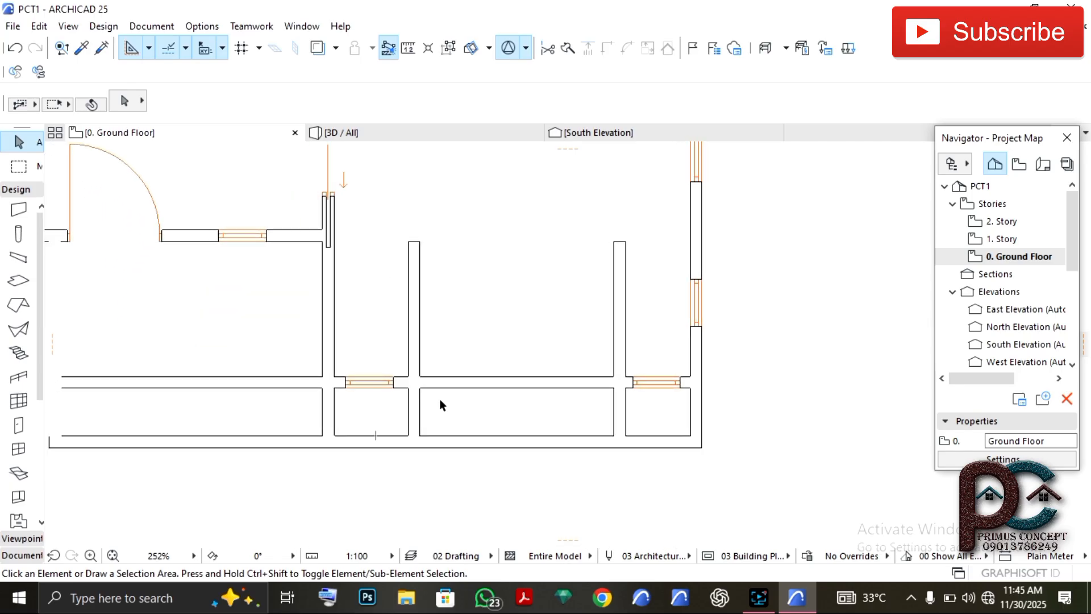
pyautogui.keyDown('ctrl'); pyautogui.click(329, 420); pyautogui.keyUp('ctrl')
pyautogui.keyDown('ctrl'); pyautogui.click(344, 446); pyautogui.keyUp('ctrl')
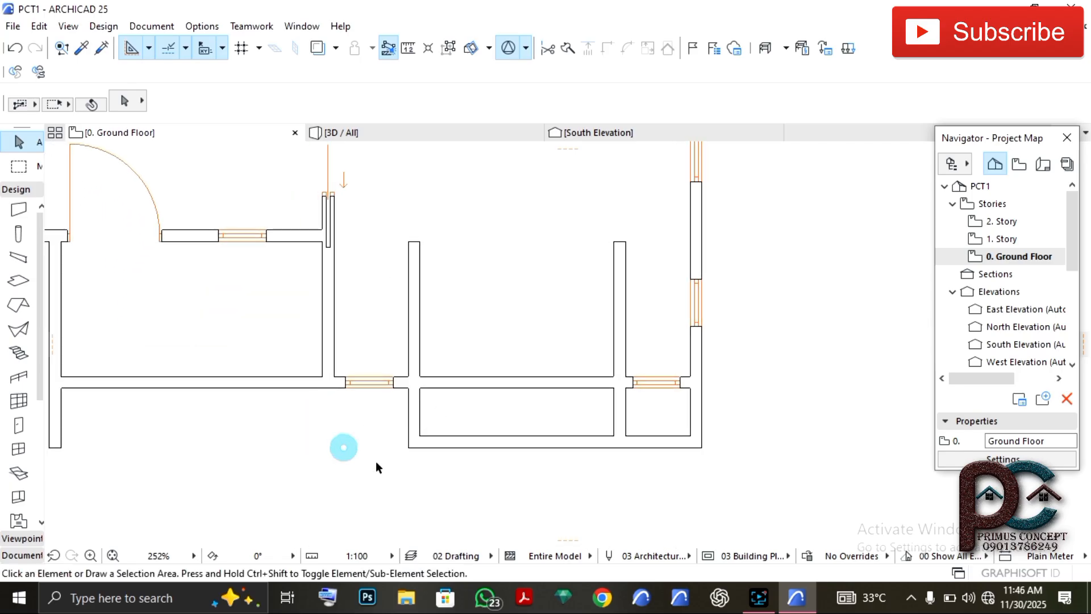
pyautogui.keyDown('ctrl'); pyautogui.click(664, 448); pyautogui.keyUp('ctrl')
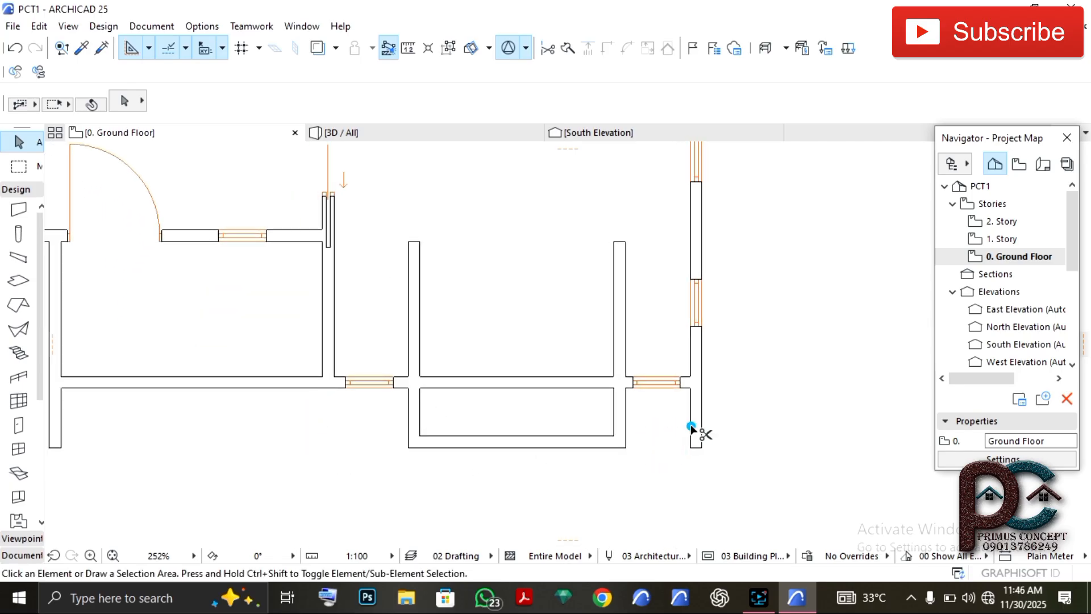
pyautogui.keyDown('ctrl'); pyautogui.click(692, 426); pyautogui.keyUp('ctrl')
# Trim the two bay walls' extensions inside the room and the inner wall segment between them, opening the bay to the room
pyautogui.keyDown('ctrl'); pyautogui.click(622, 344); pyautogui.keyUp('ctrl')
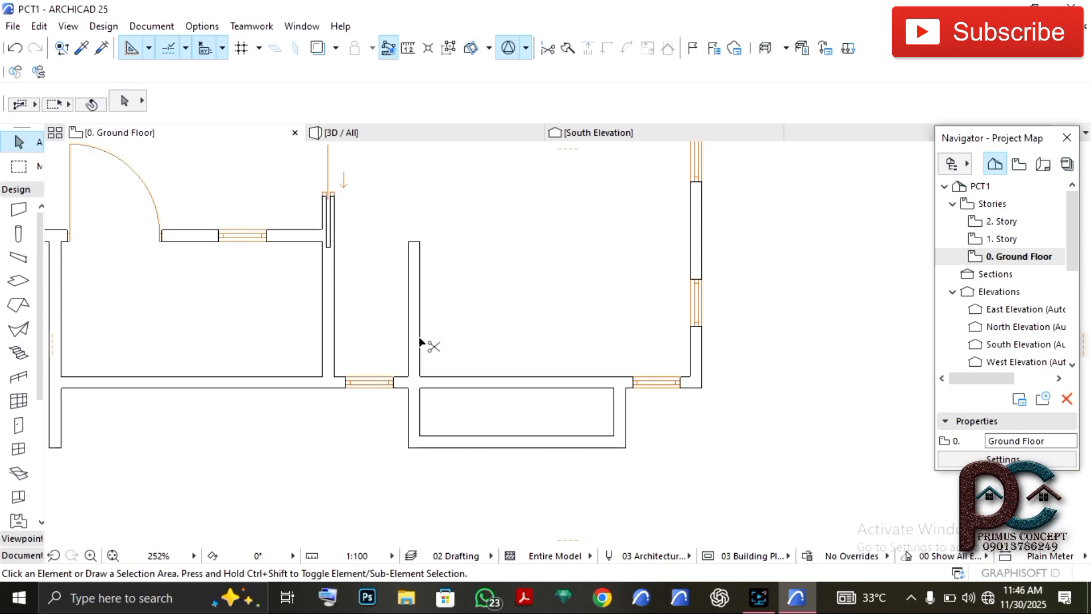
pyautogui.keyDown('ctrl'); pyautogui.click(420, 341); pyautogui.keyUp('ctrl')
pyautogui.keyDown('ctrl'); pyautogui.click(480, 385); pyautogui.keyUp('ctrl')
# Using the exterior window's settings, place two 600 x 1500 windows in the wall between the middle right room and the narrow space beside it
pyautogui.scroll(-3, 499, 400)
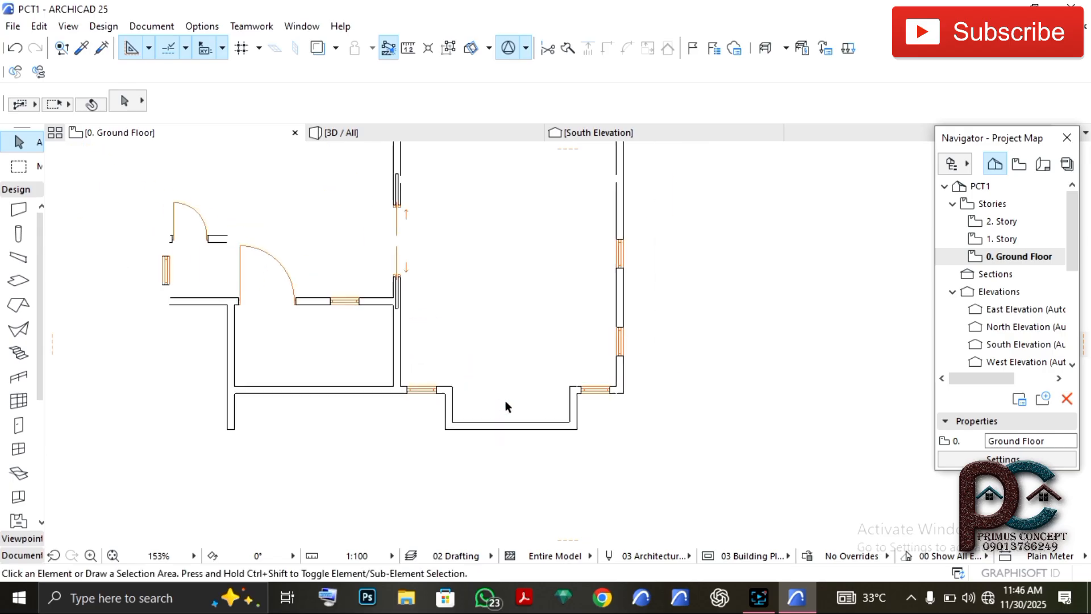
pyautogui.moveTo(506, 406); pyautogui.dragTo(581, 463, button='middle')
pyautogui.moveTo(368, 479); pyautogui.dragTo(401, 460, button='middle')
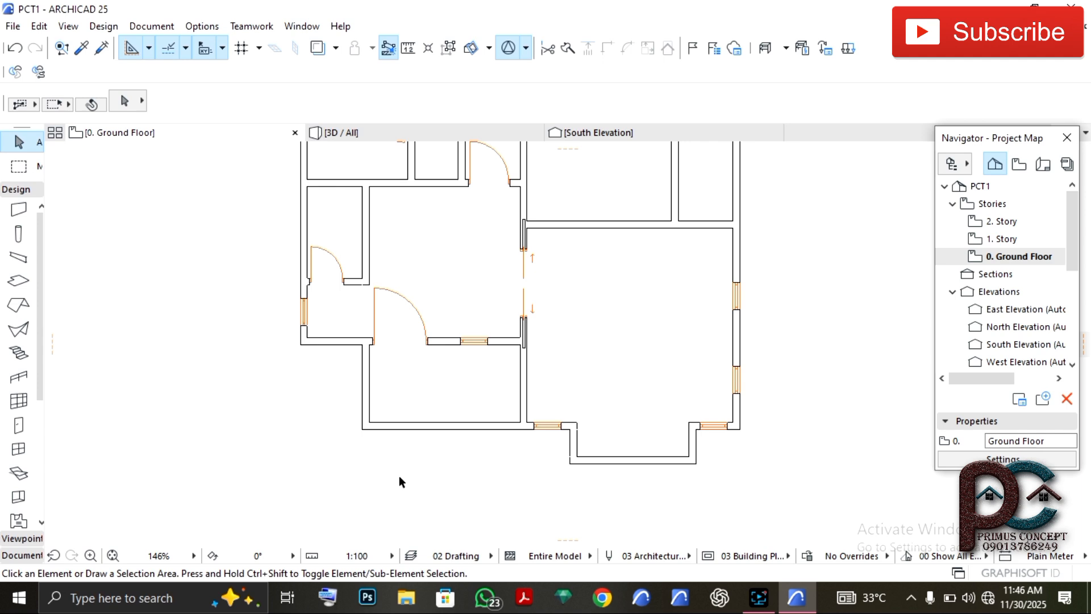
pyautogui.scroll(-5, 400, 461)
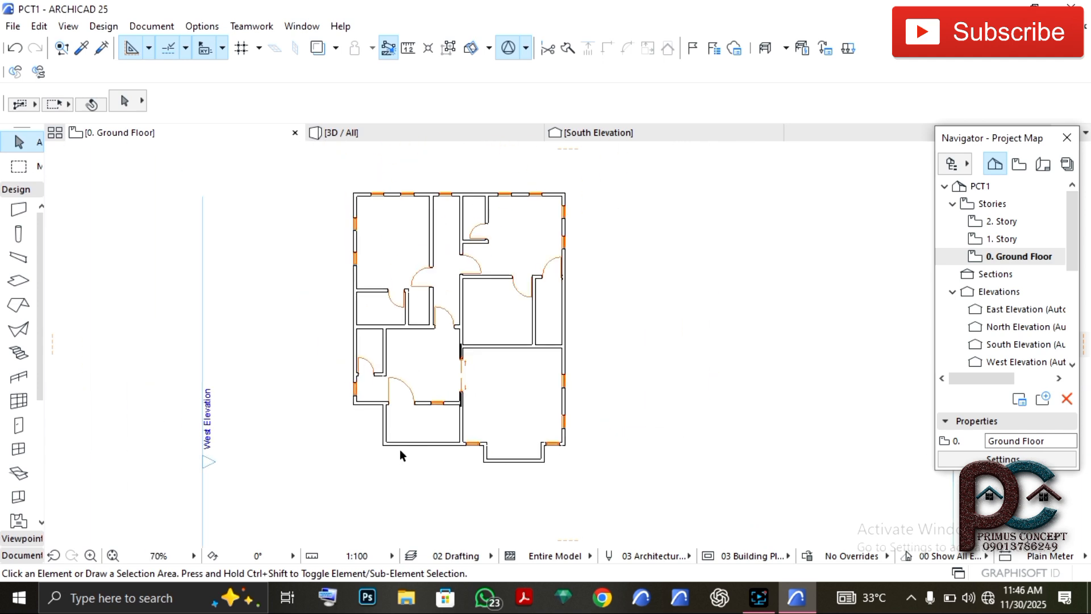
pyautogui.scroll(1, 463, 364)
pyautogui.moveTo(513, 368); pyautogui.dragTo(461, 385, button='middle')
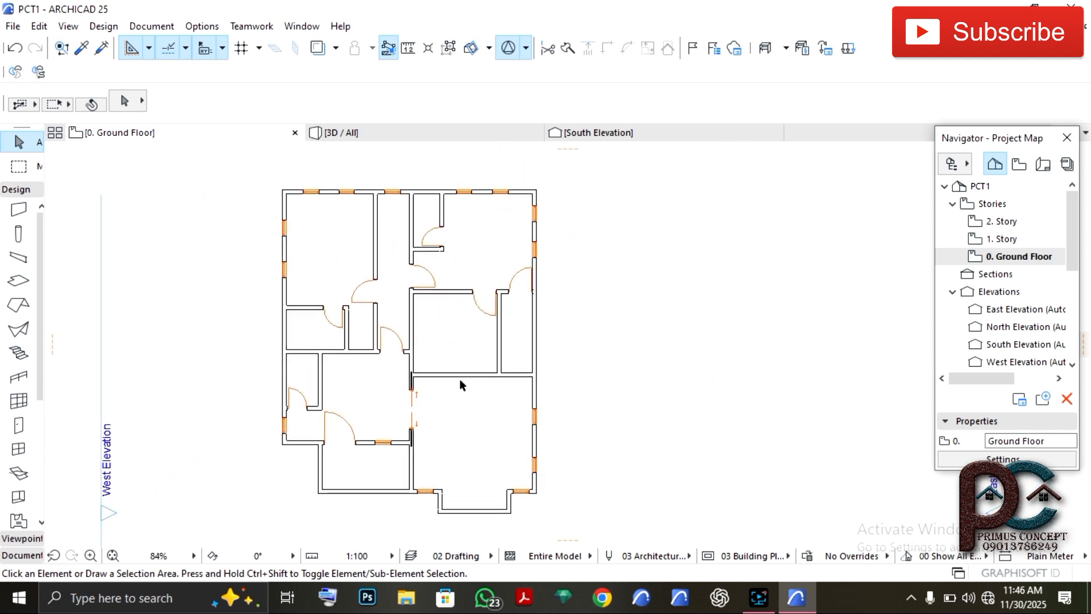
pyautogui.scroll(1, 461, 385)
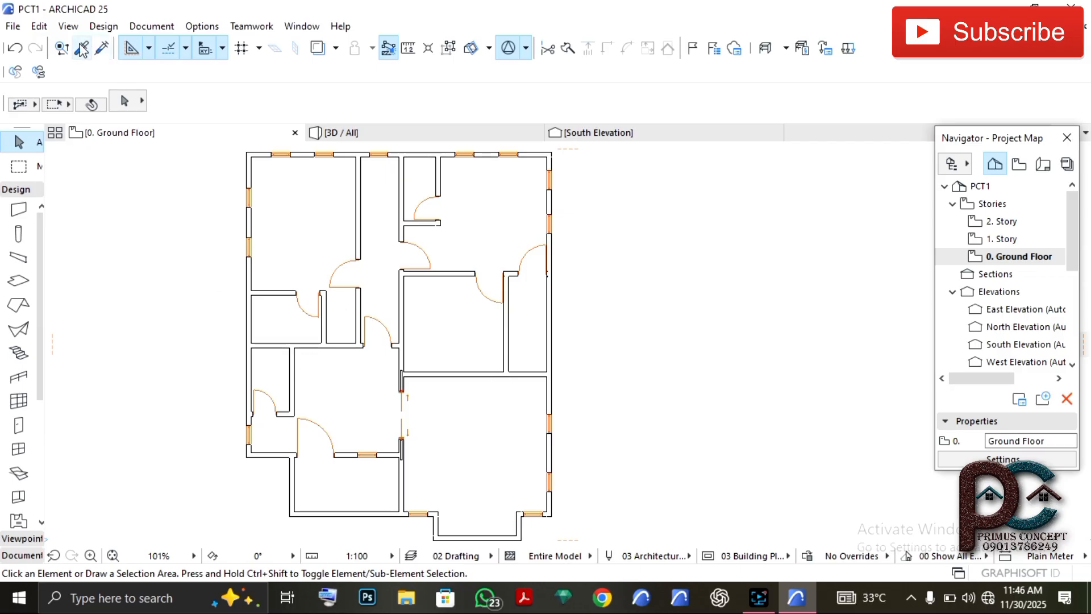
pyautogui.keyDown('alt'); pyautogui.click(549, 421); pyautogui.keyUp('alt')
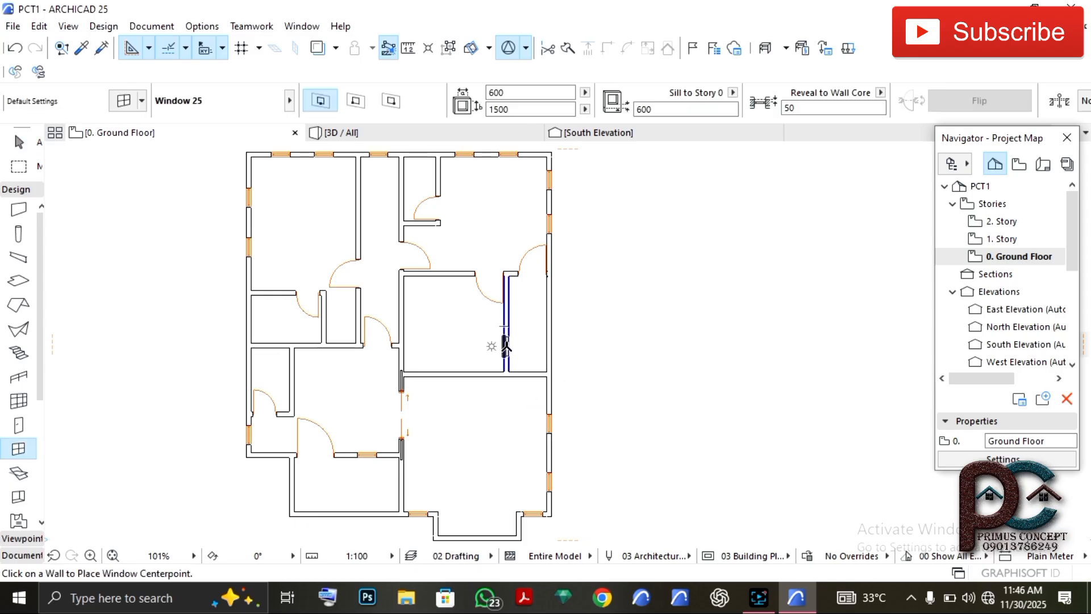
pyautogui.click(507, 347)
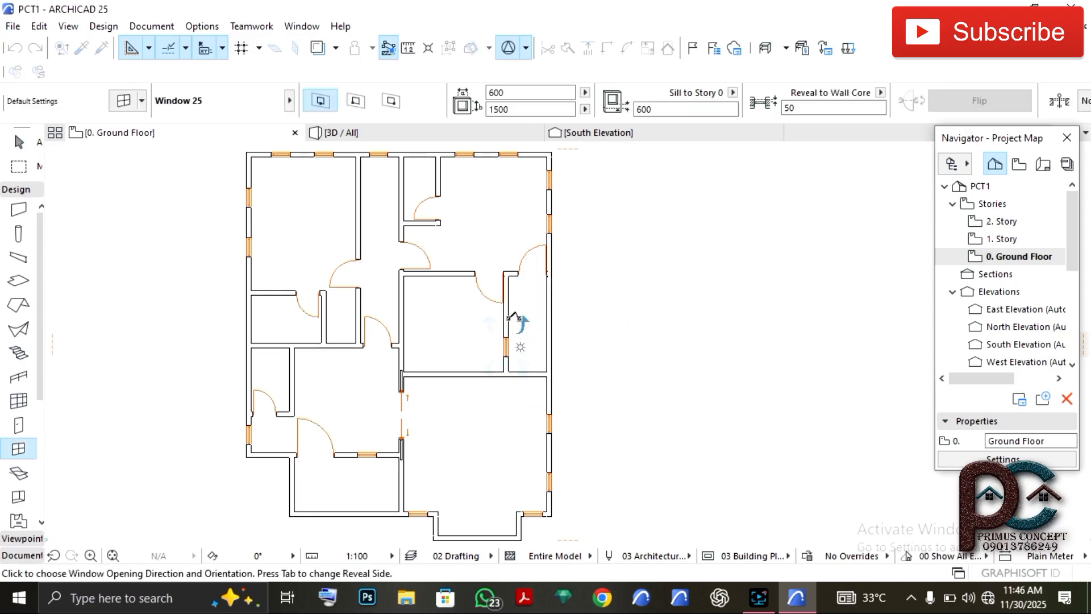
pyautogui.click(511, 317)
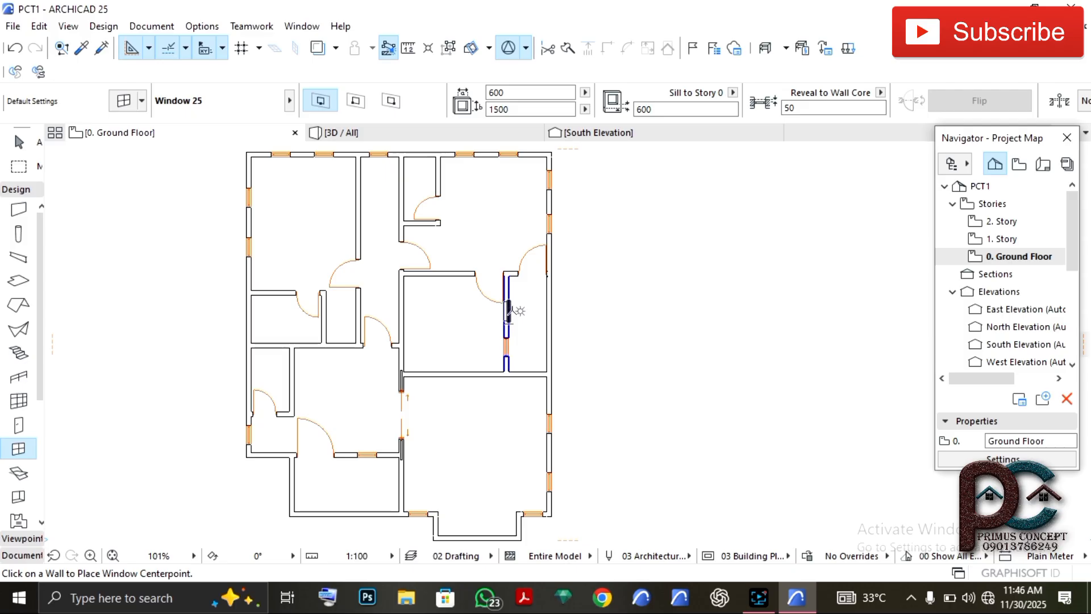
pyautogui.click(513, 307)
pyautogui.click(510, 308)
pyautogui.click(528, 318)
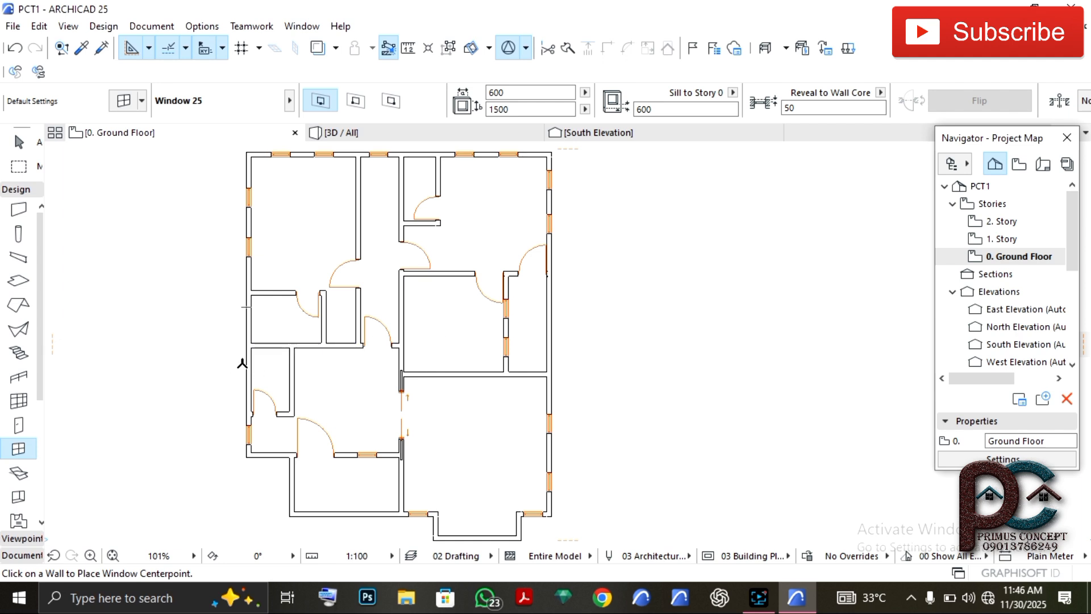
# Set the default window width to 450 mm
pyautogui.moveTo(321, 328); pyautogui.dragTo(327, 373, button='middle')
pyautogui.click(521, 92)
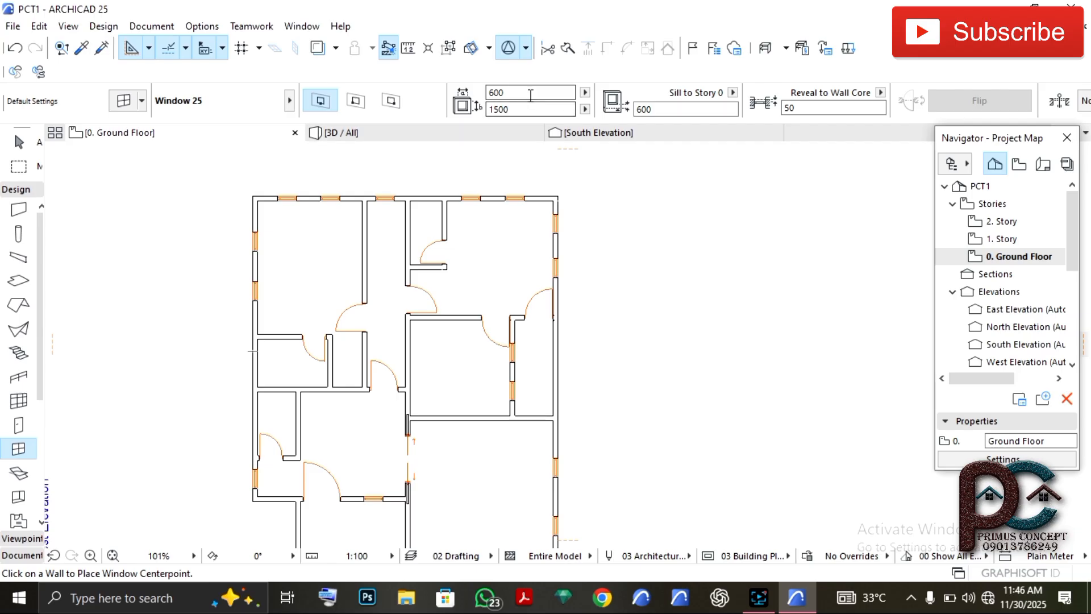
pyautogui.write('45')
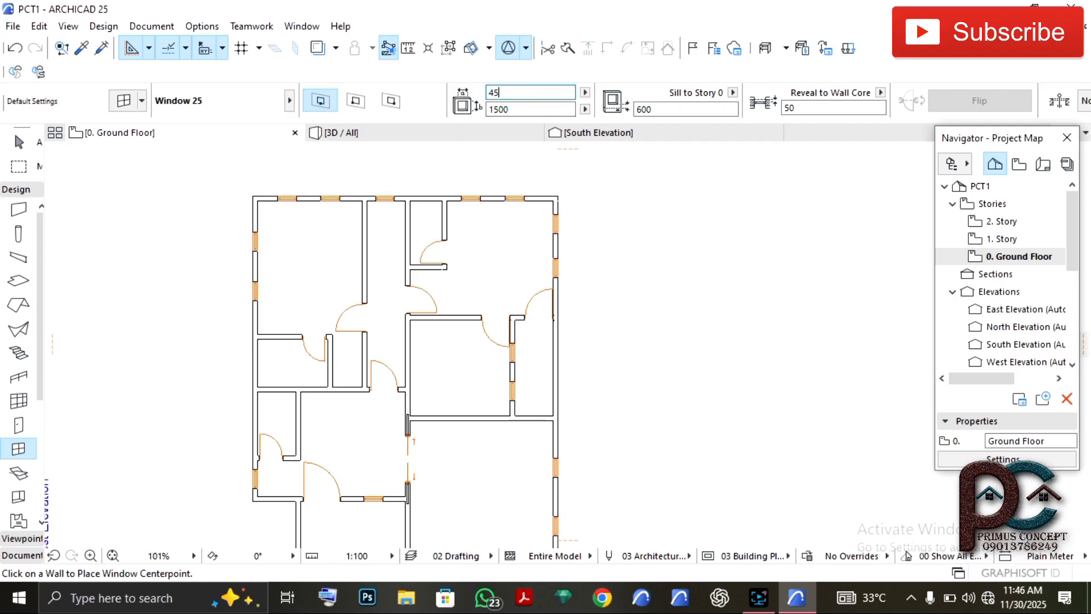
pyautogui.write('0')
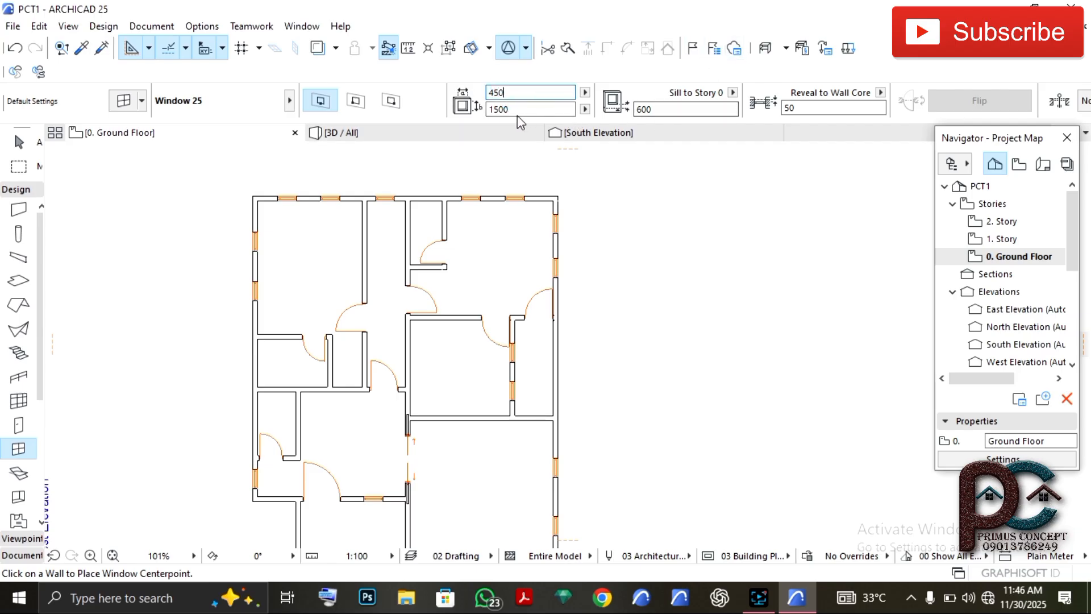